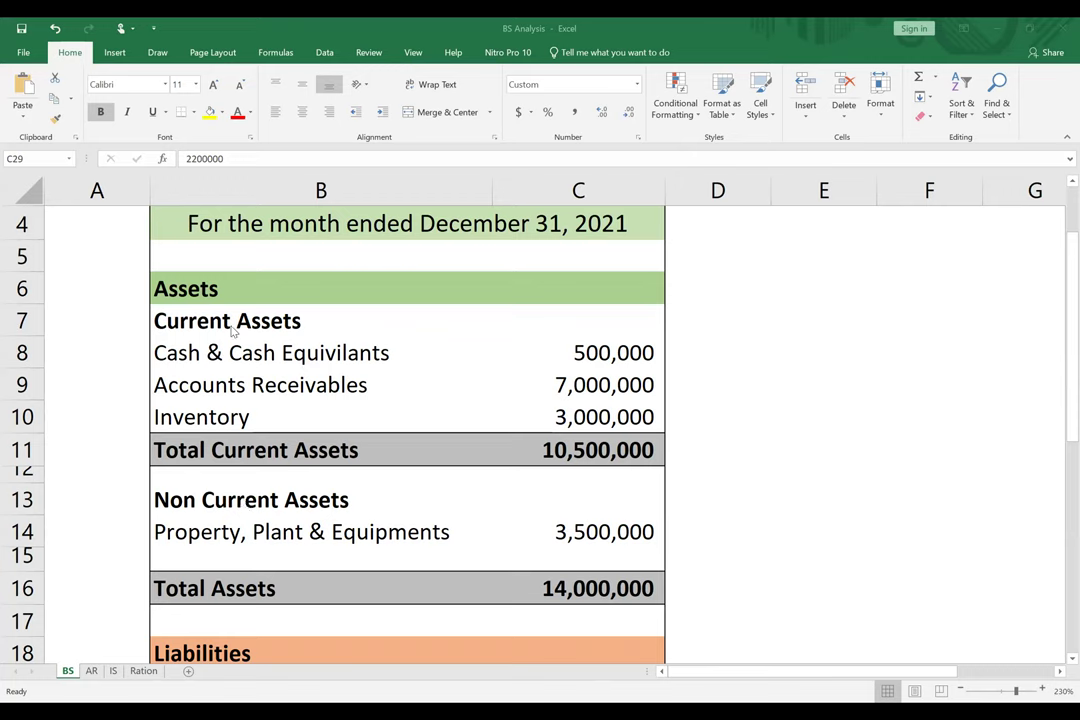
- Examine the balance sheet's non-current assets, current and non-current liabilities, and shareholders' equity sections
click(232, 500)
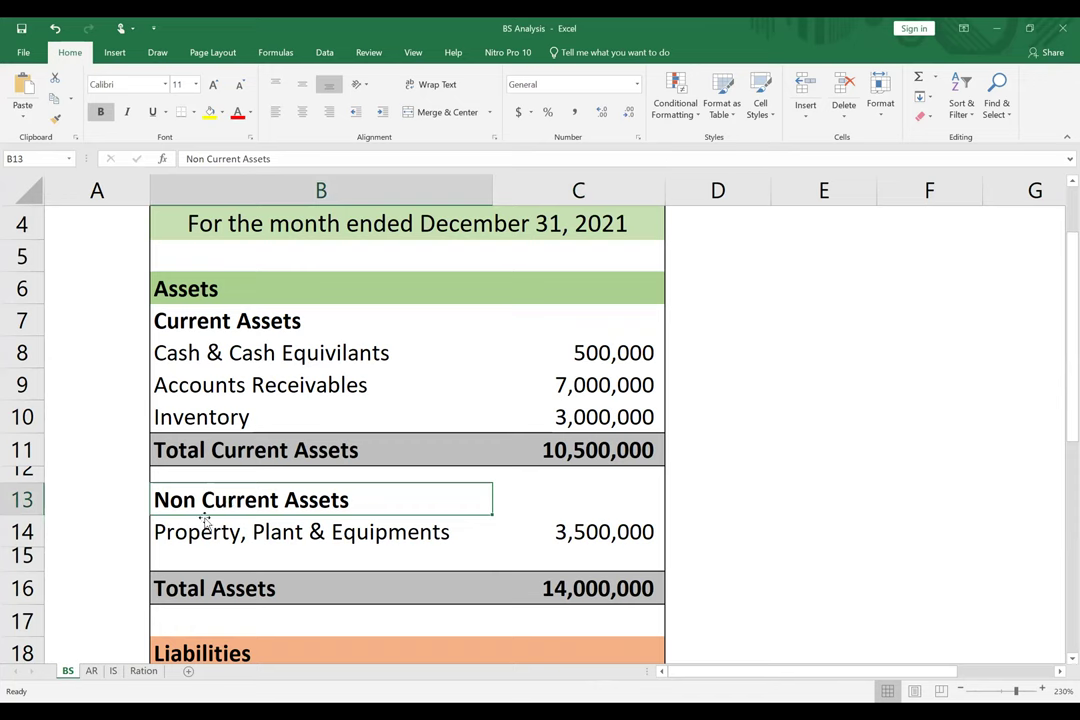
scroll(290, 581, down, 7)
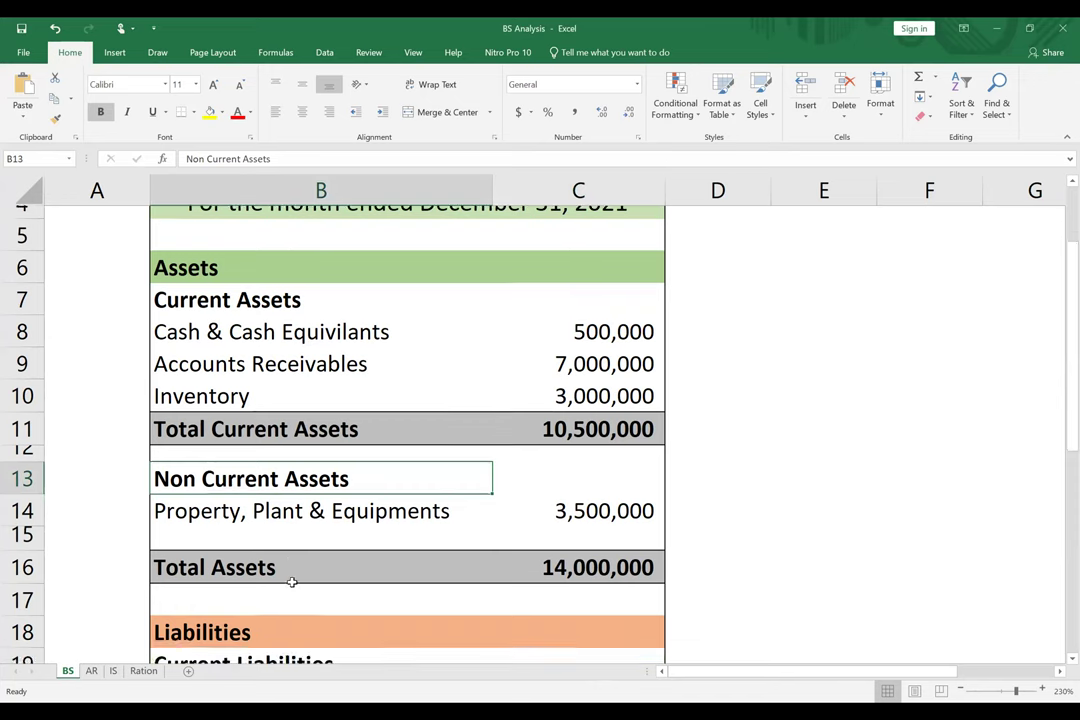
scroll(284, 499, up, 2)
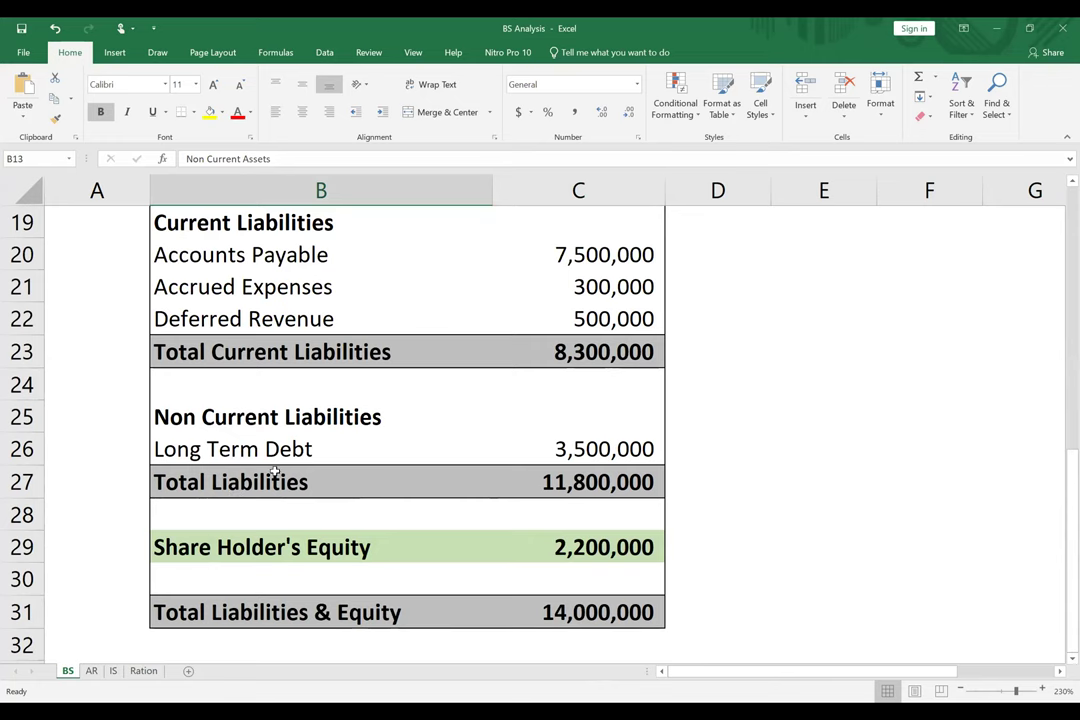
scroll(272, 480, up, 1)
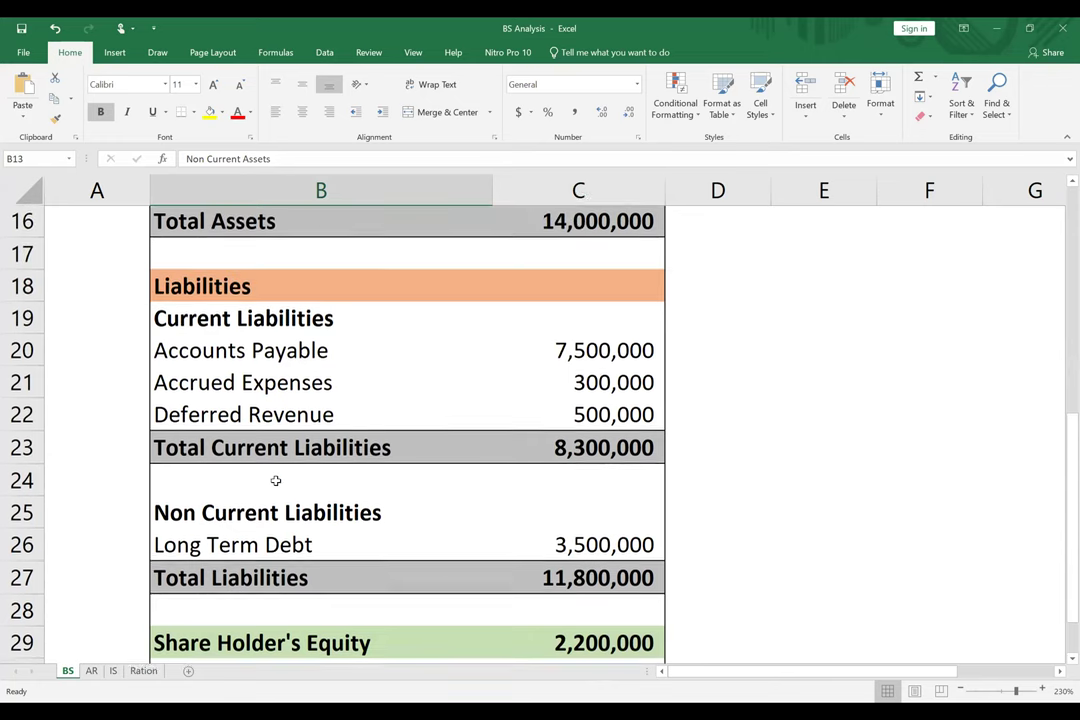
click(278, 323)
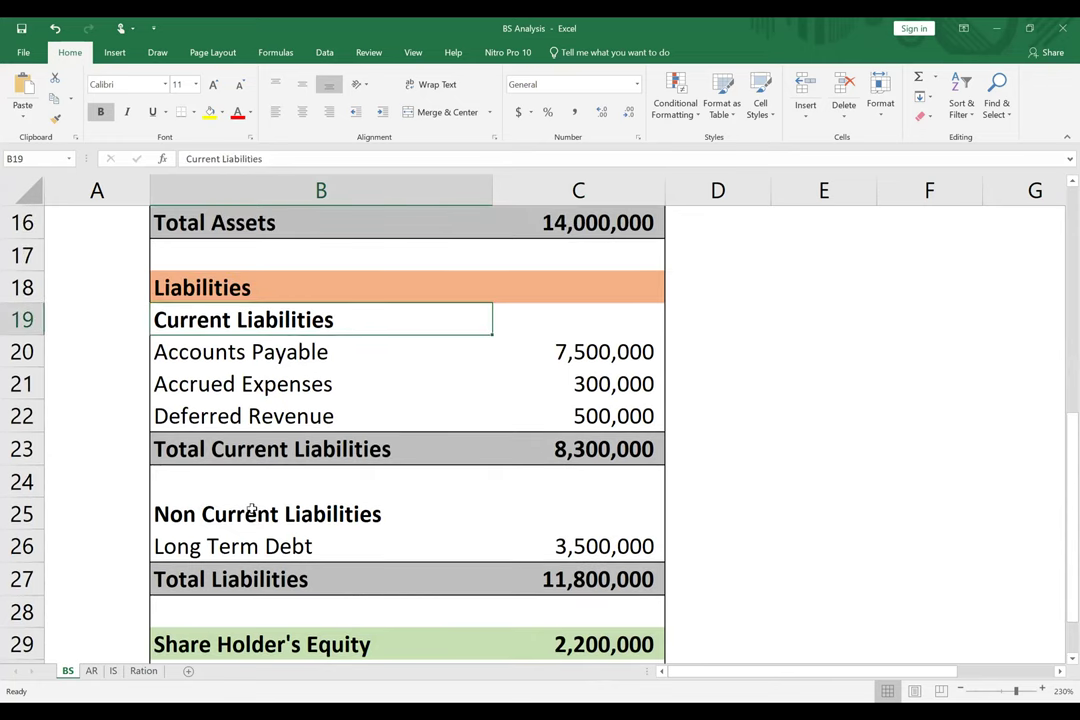
click(252, 508)
scroll(252, 508, down, 1)
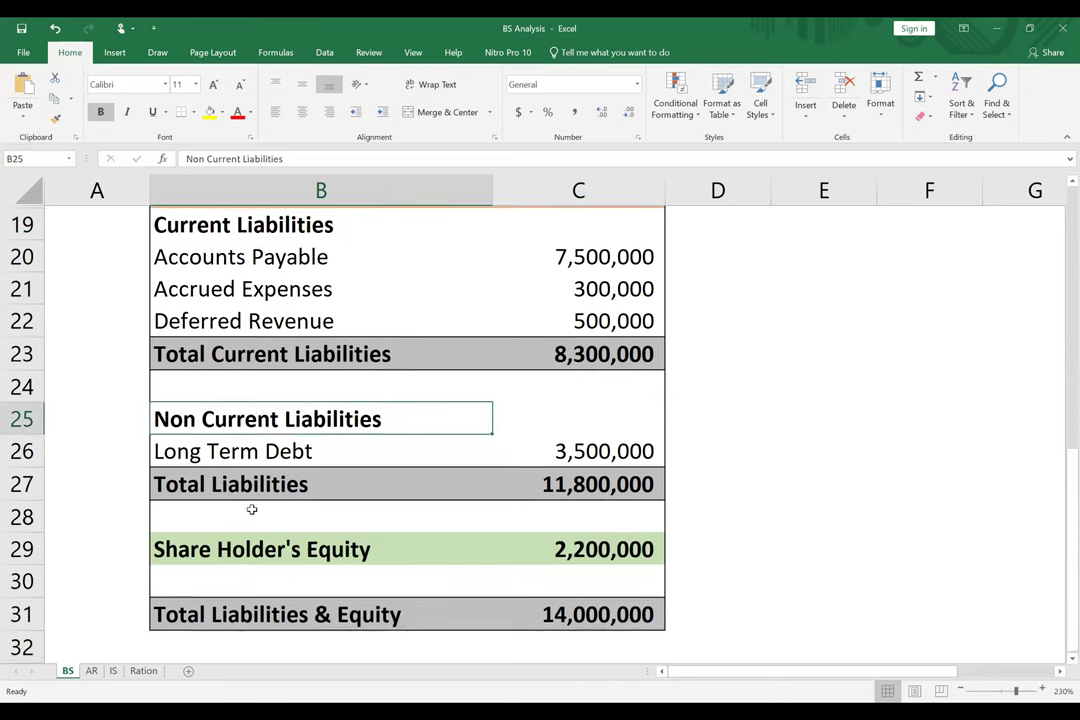
click(232, 547)
scroll(232, 547, up, 5)
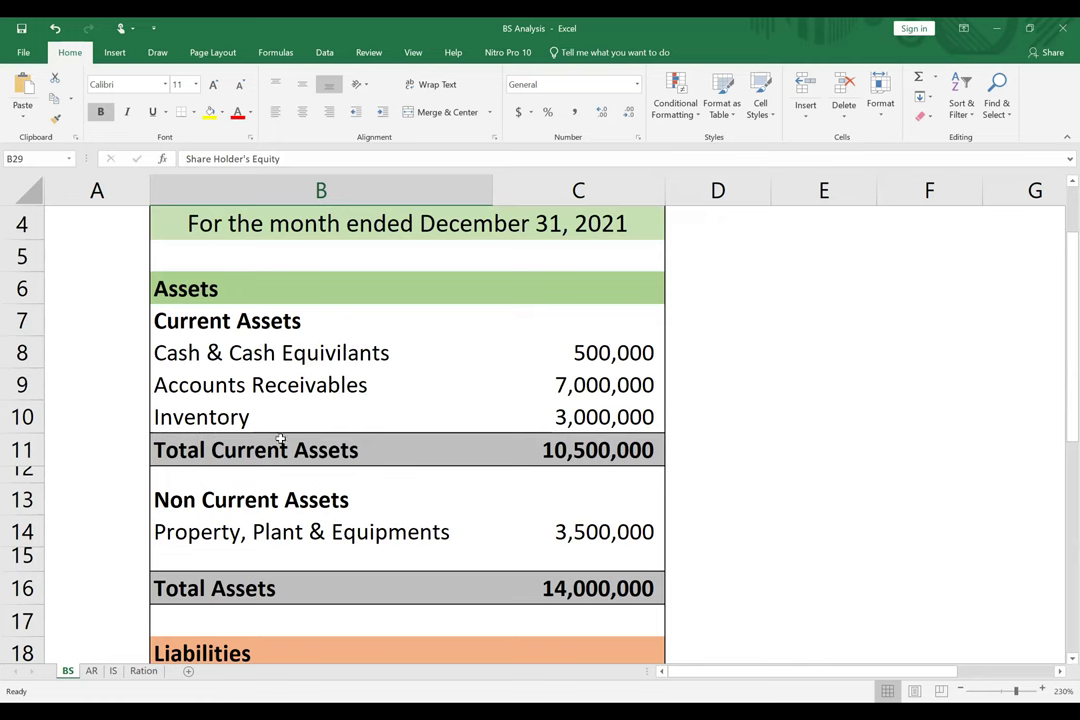
- Compare the current and non-current asset groups with the liabilities and equity sections of the balance sheet
click(265, 326)
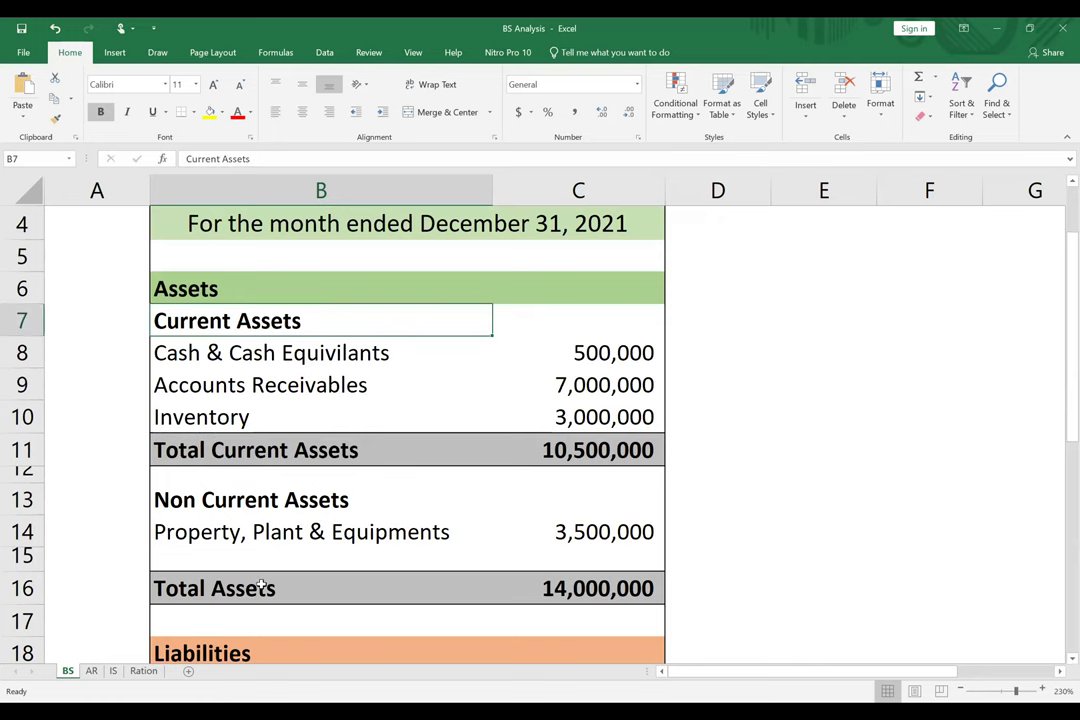
scroll(260, 509, down, 6)
scroll(341, 568, up, 7)
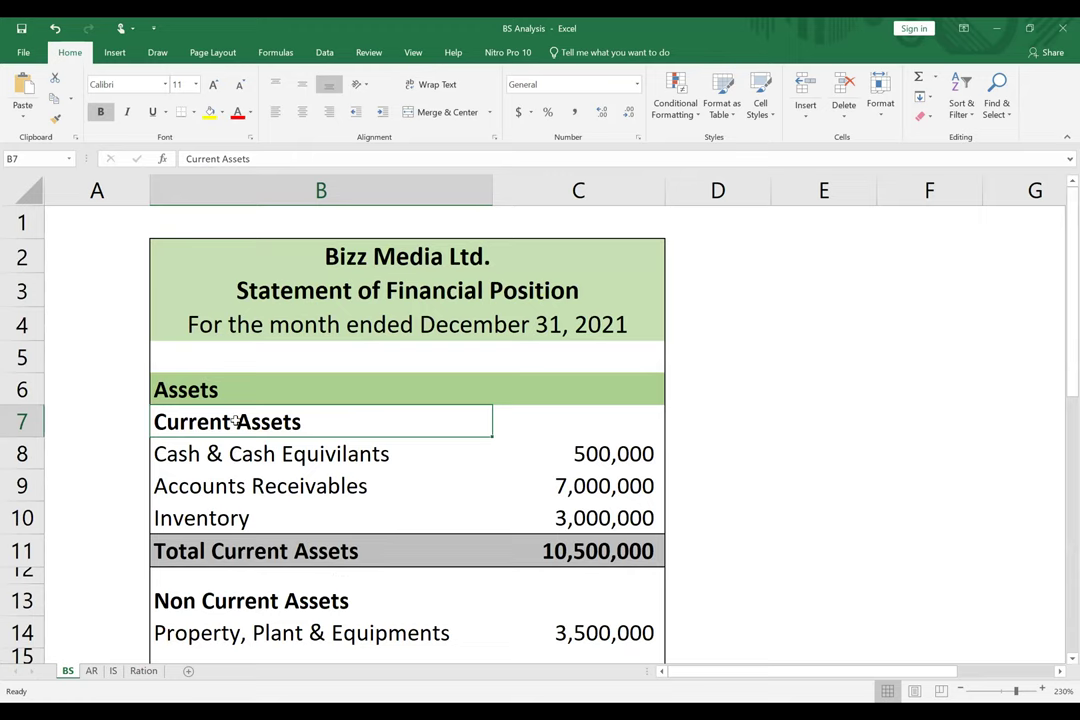
click(245, 605)
scroll(243, 607, down, 7)
scroll(260, 500, up, 2)
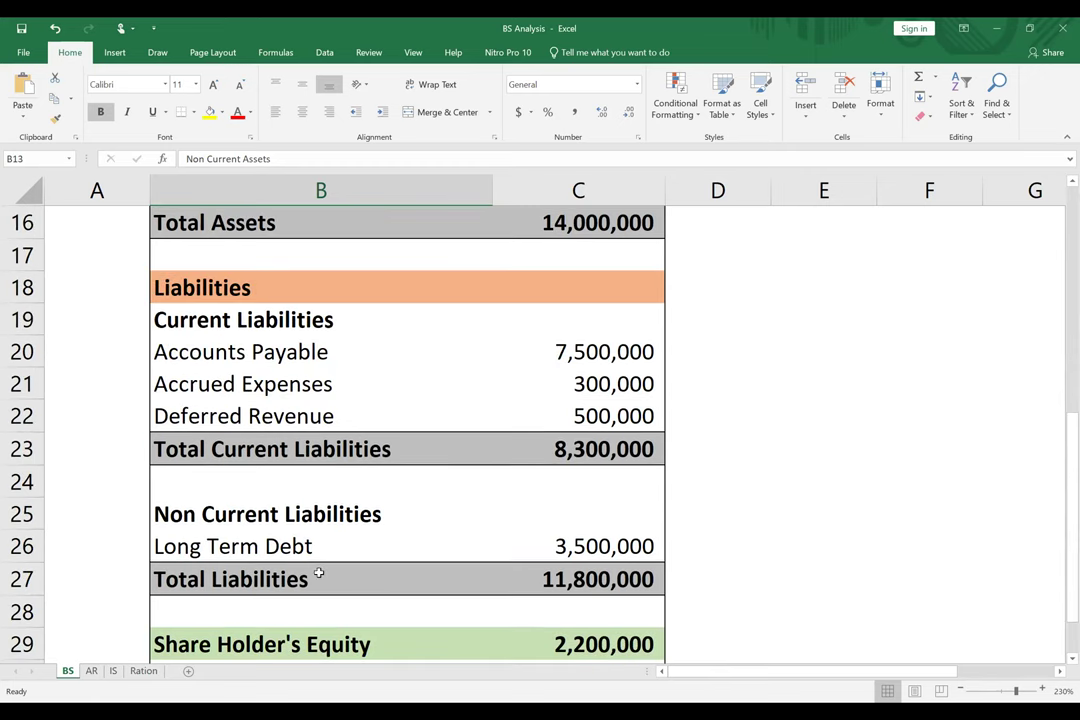
scroll(318, 573, up, 5)
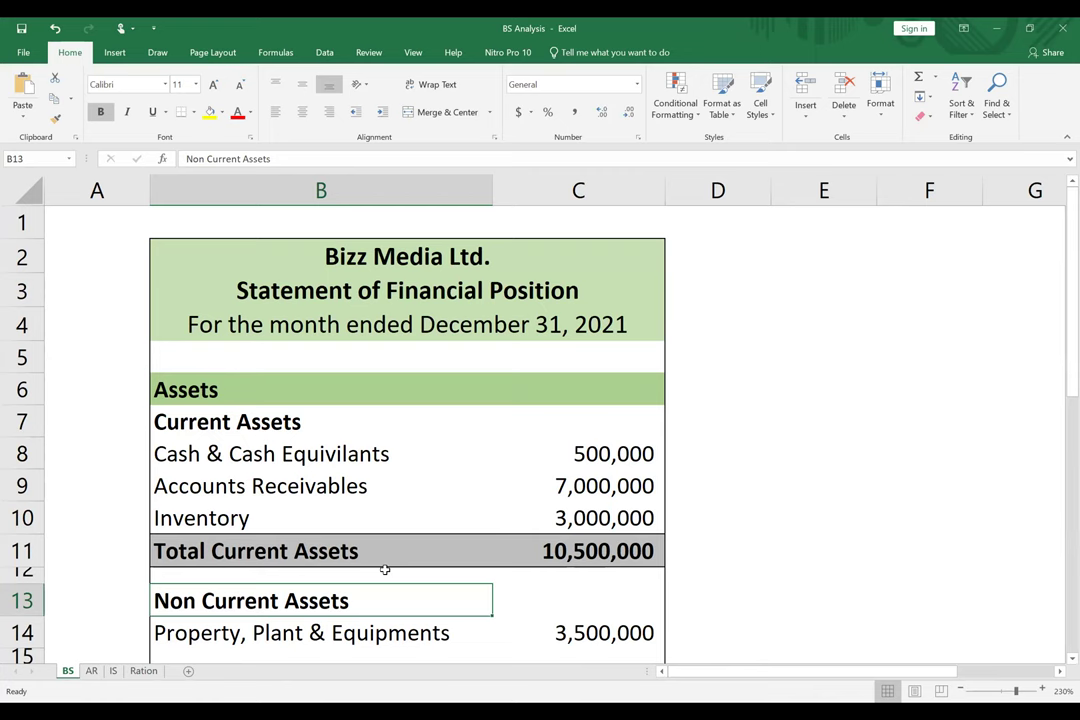
scroll(260, 400, down, 7)
scroll(365, 444, up, 3)
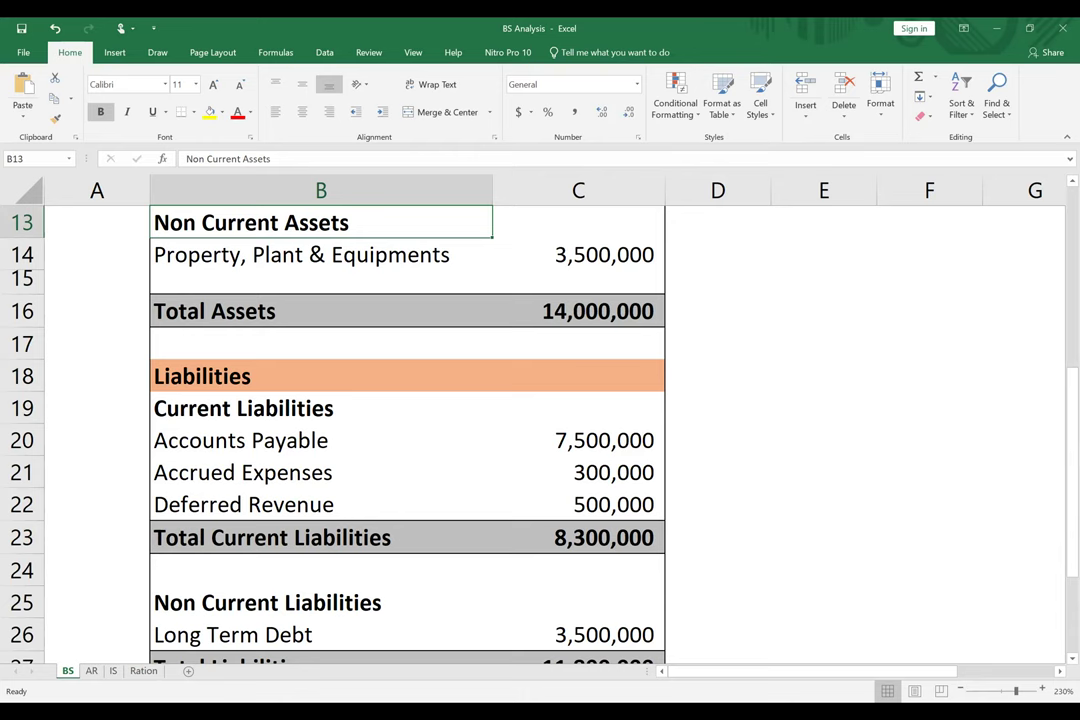
- Check the AR sheet briefly, return to the BS sheet at 240% zoom, and reduce the height of empty row 1
click(91, 671)
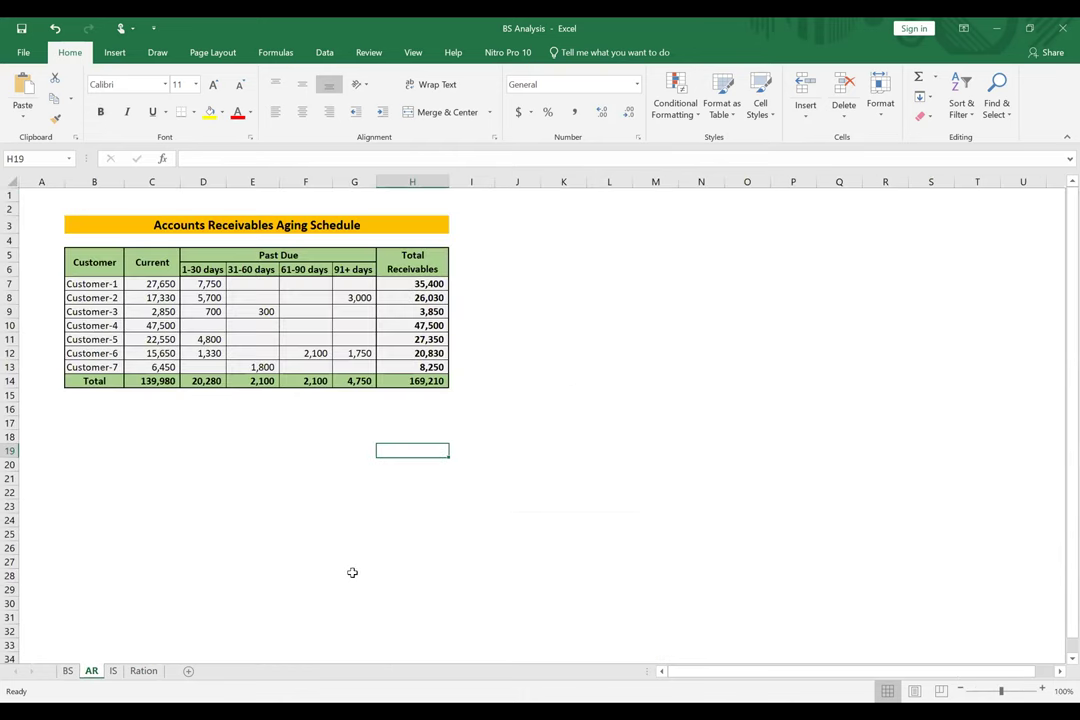
click(68, 671)
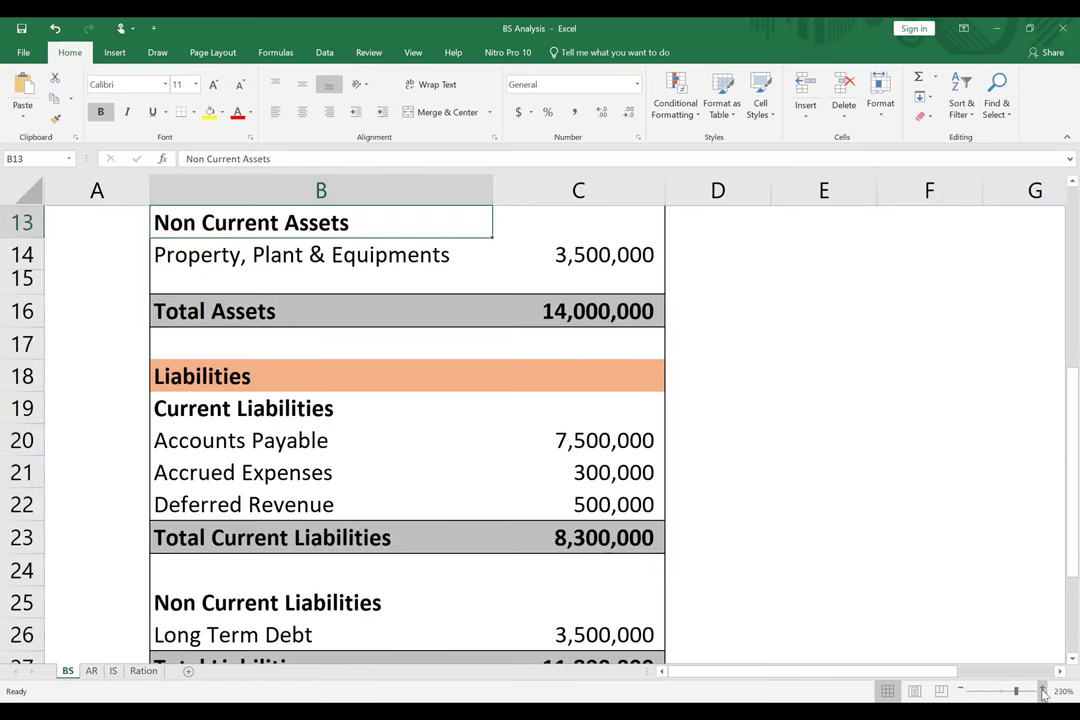
ctrl+scroll(882, 588, up, 1)
scroll(951, 651, up, 2)
scroll(951, 651, up, 2)
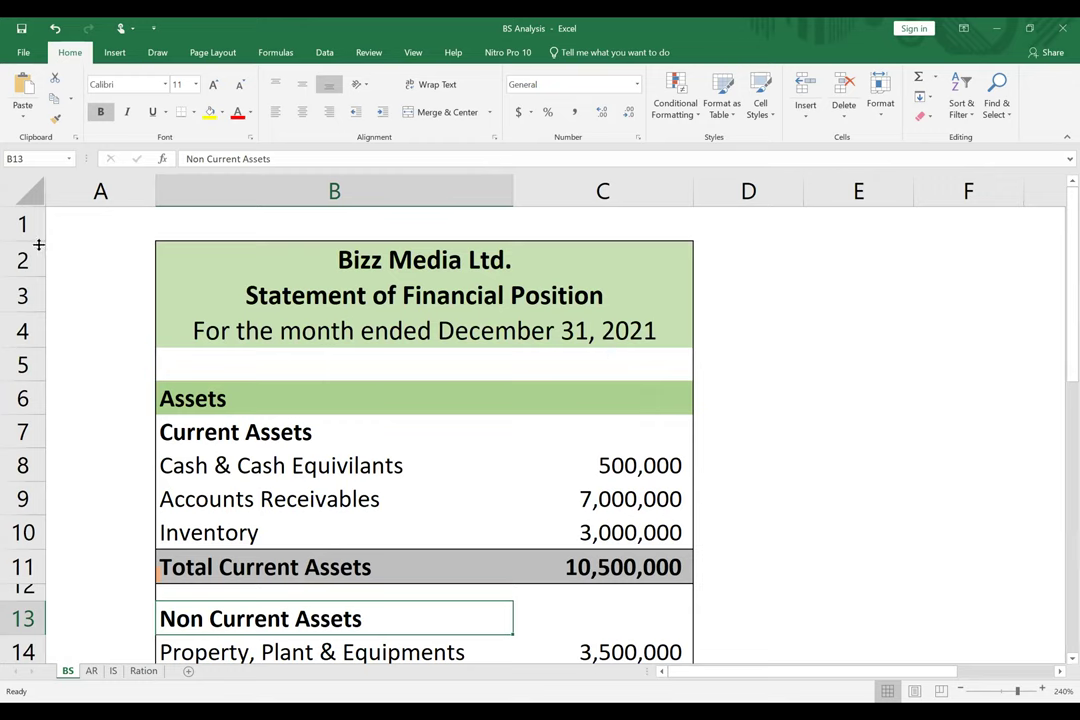
drag(32, 241, 41, 214)
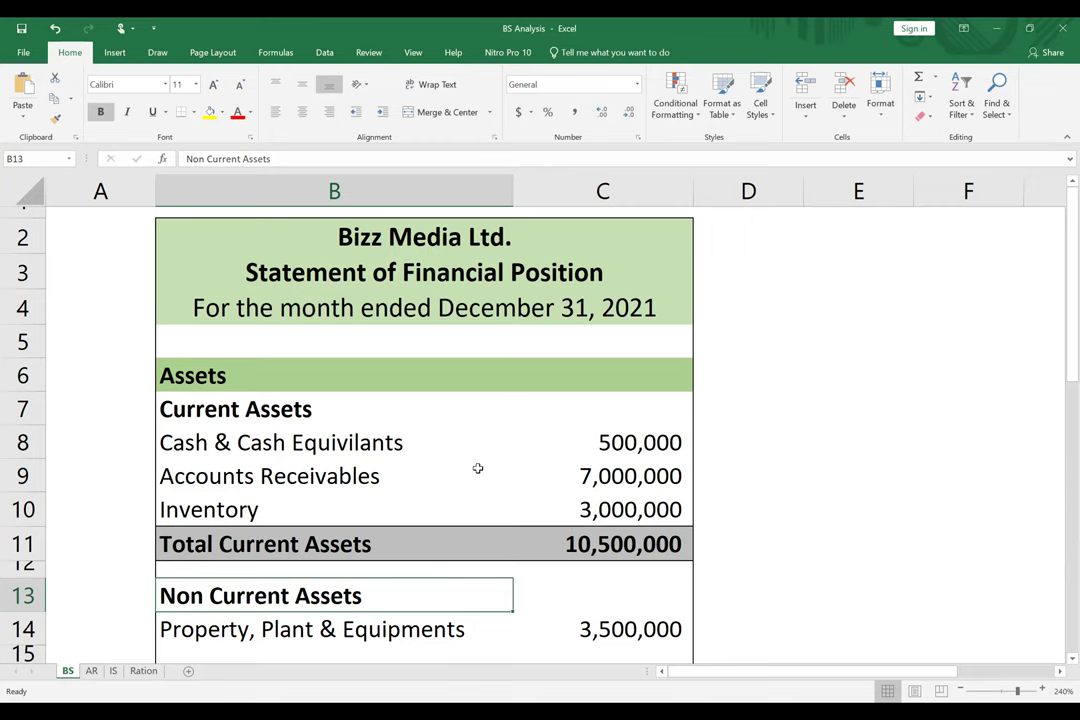
- Review the full statement of financial position, from current assets through total liabilities and equity
scroll(445, 486, down, 2)
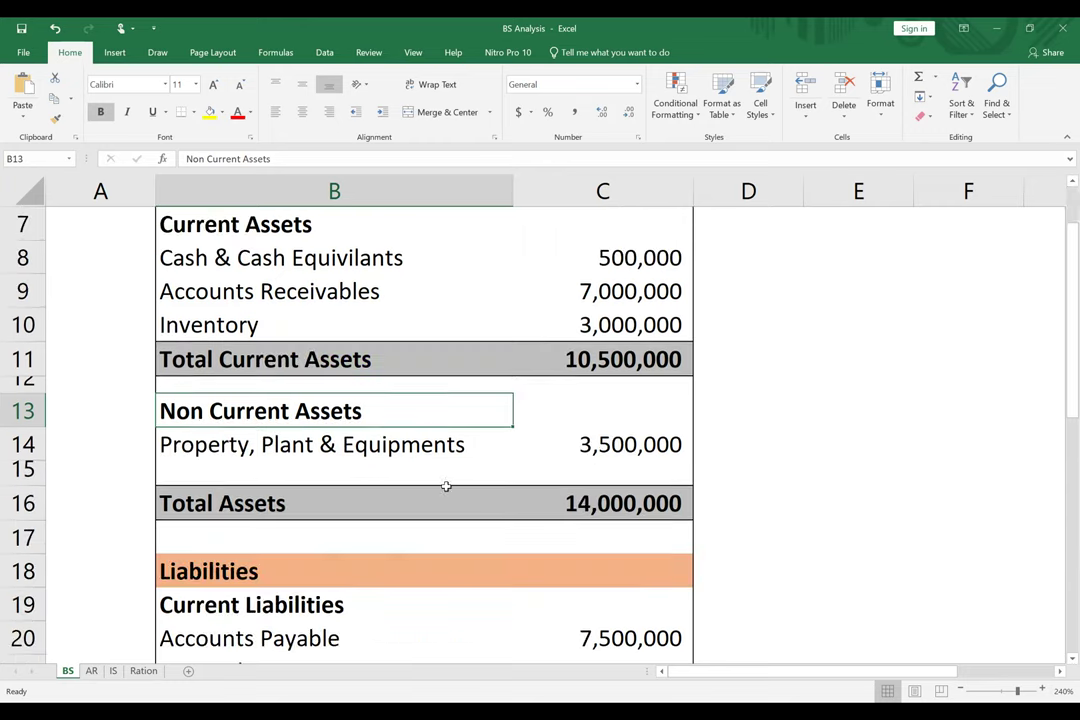
scroll(447, 481, down, 2)
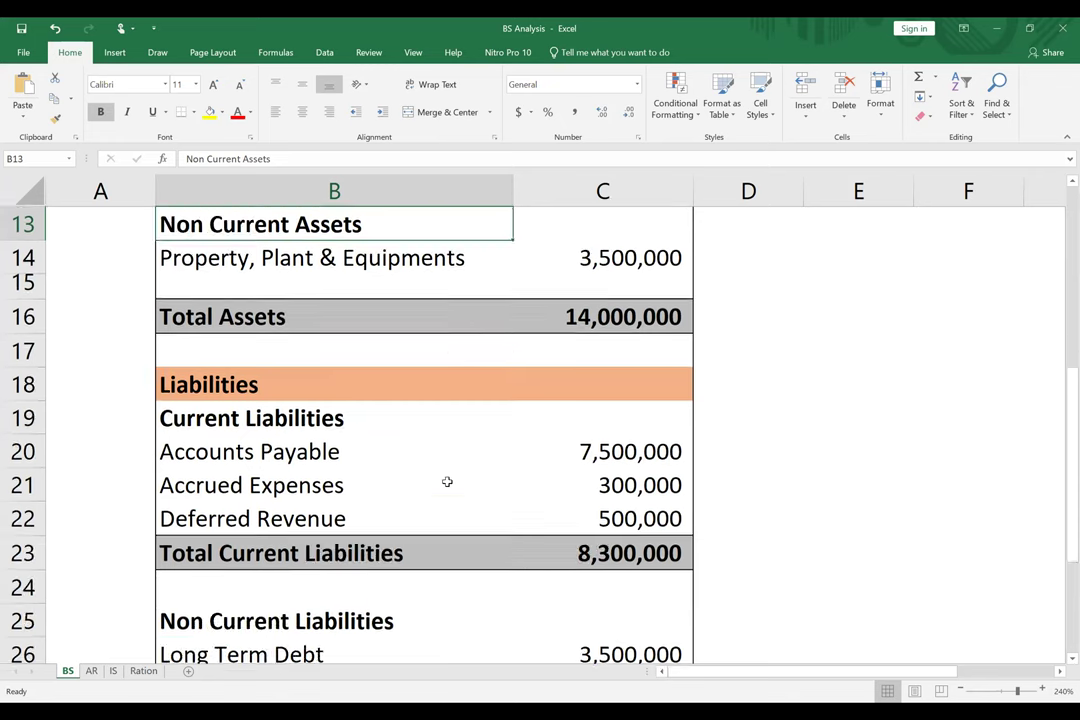
click(845, 456)
scroll(805, 507, down, 4)
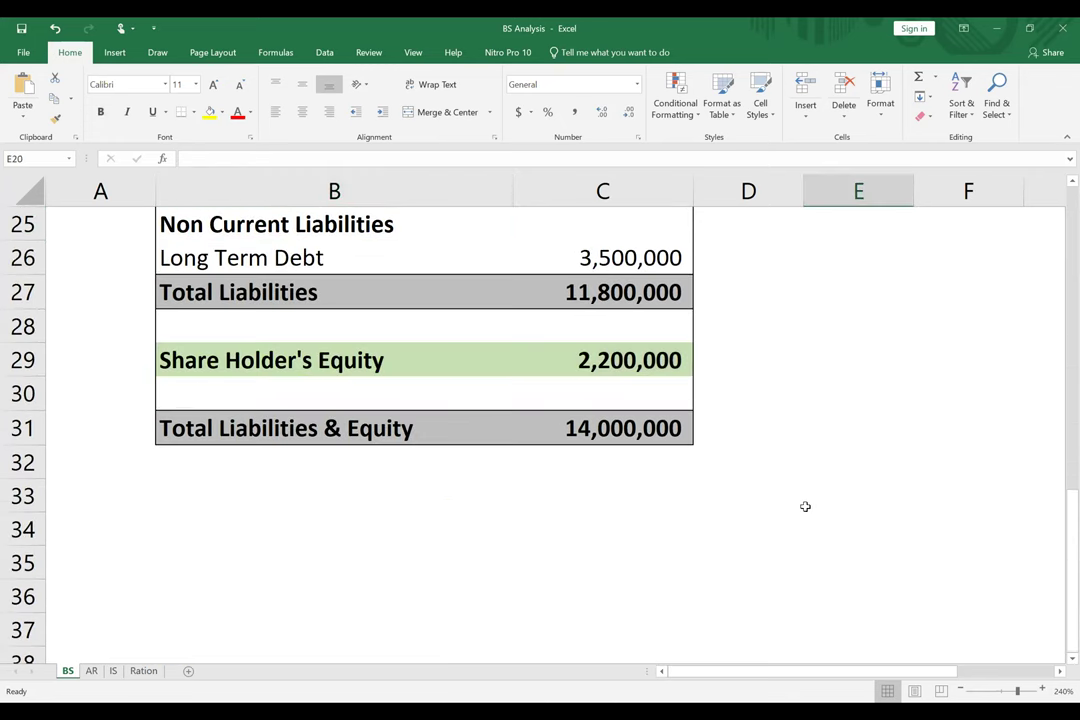
scroll(545, 550, up, 7)
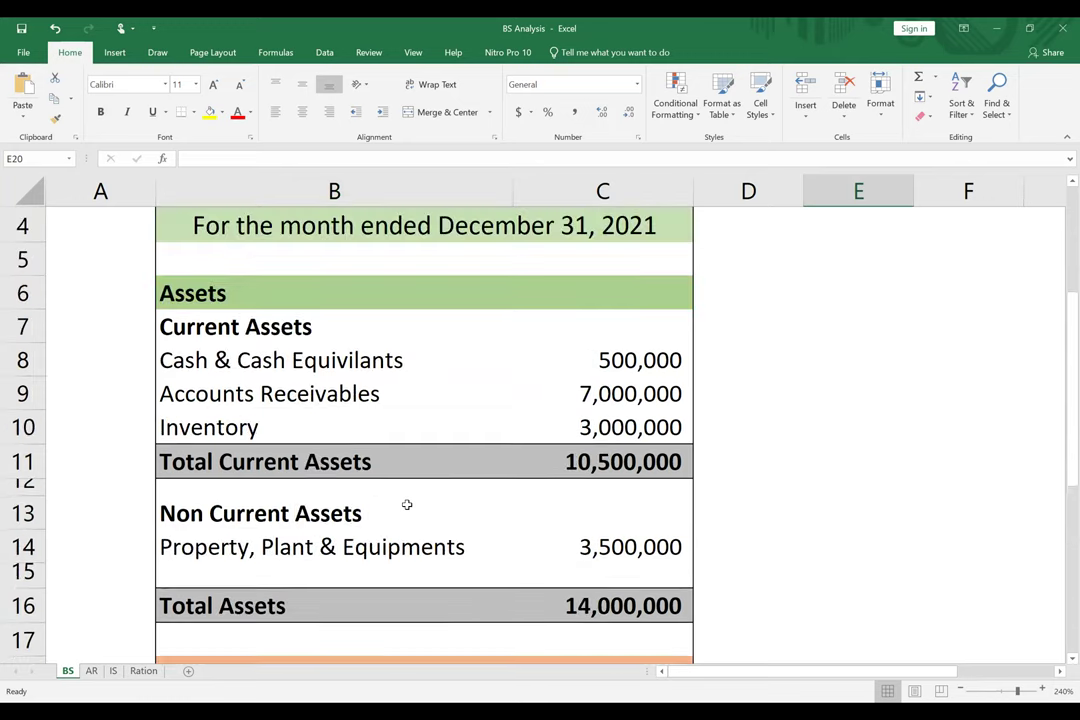
- Set the AR sheet's zoom to 140% and delete the empty first row above the aging schedule
click(91, 670)
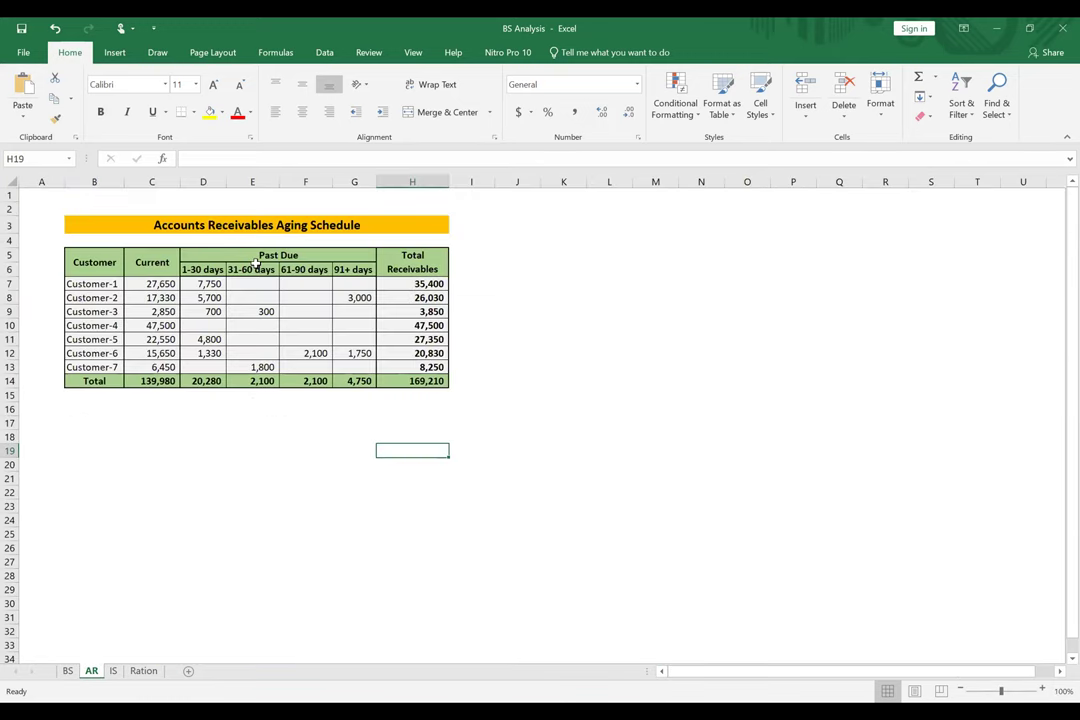
click(1042, 690)
click(1042, 690)
click(1042, 690)
click(1042, 690)
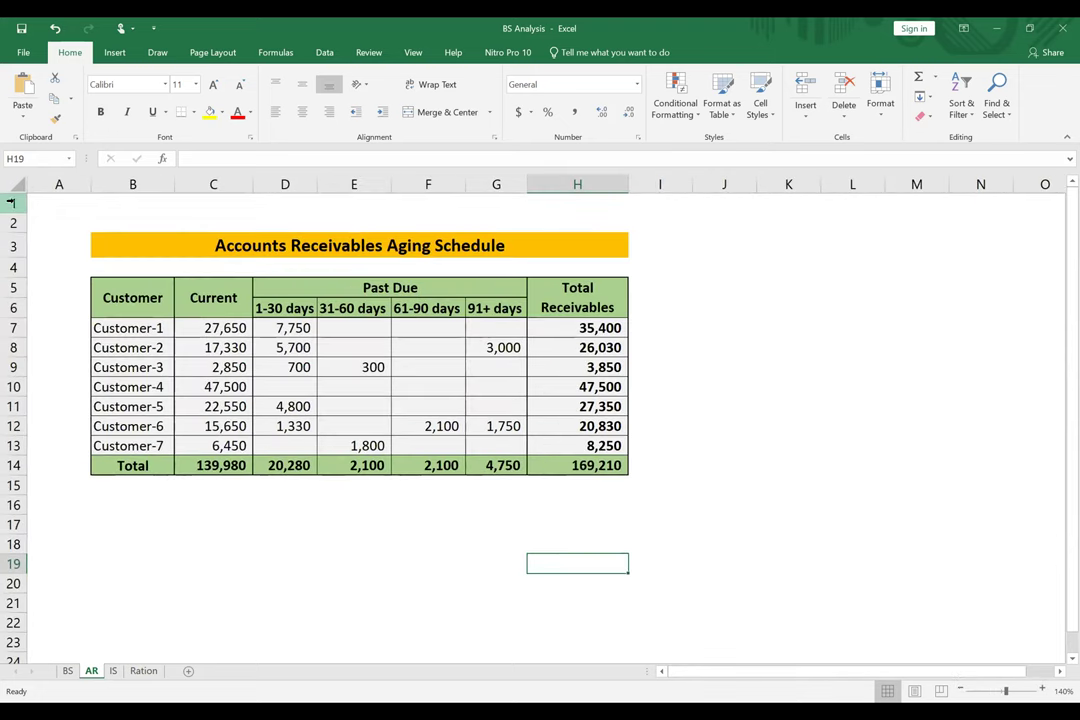
right_click(13, 203)
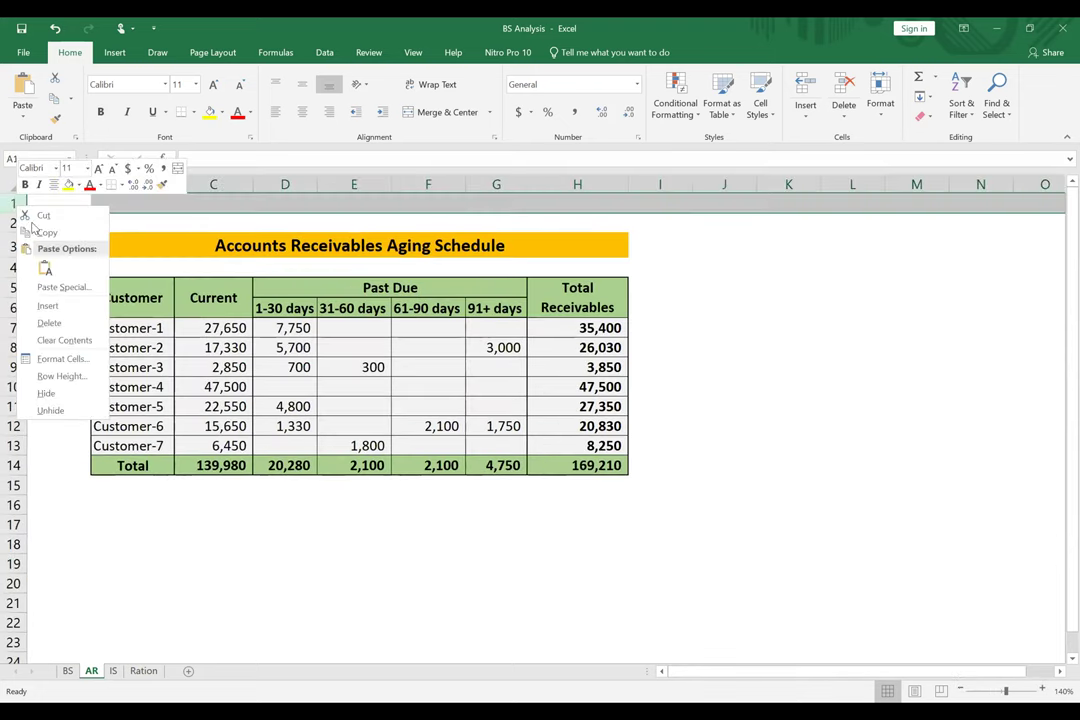
click(55, 323)
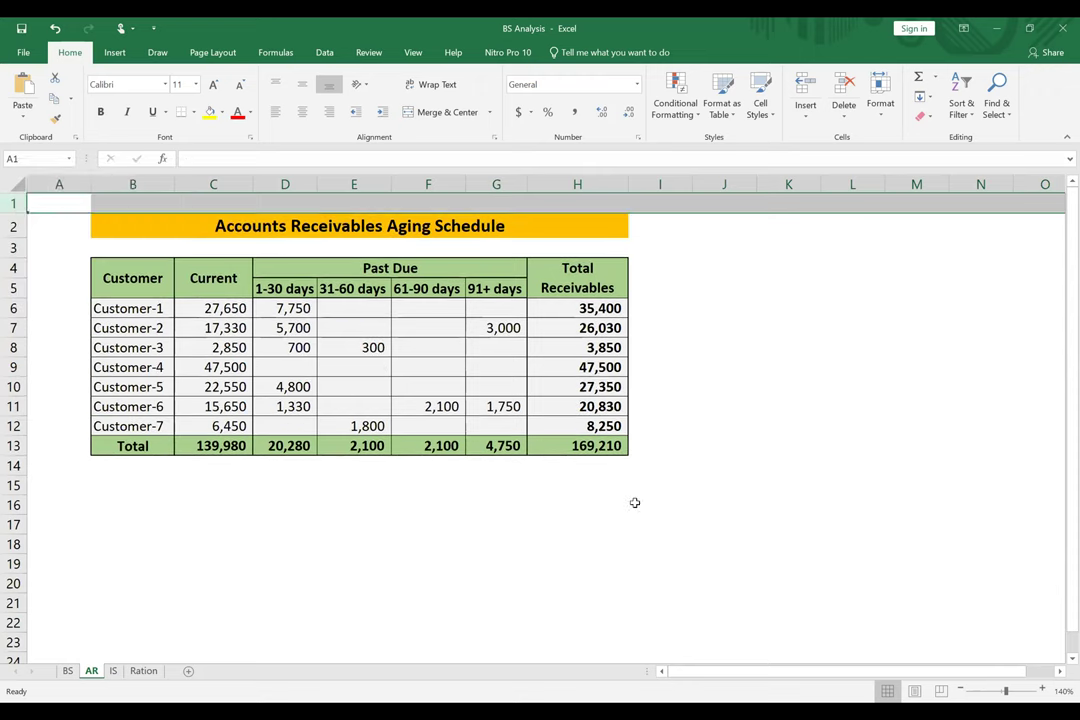
click(812, 483)
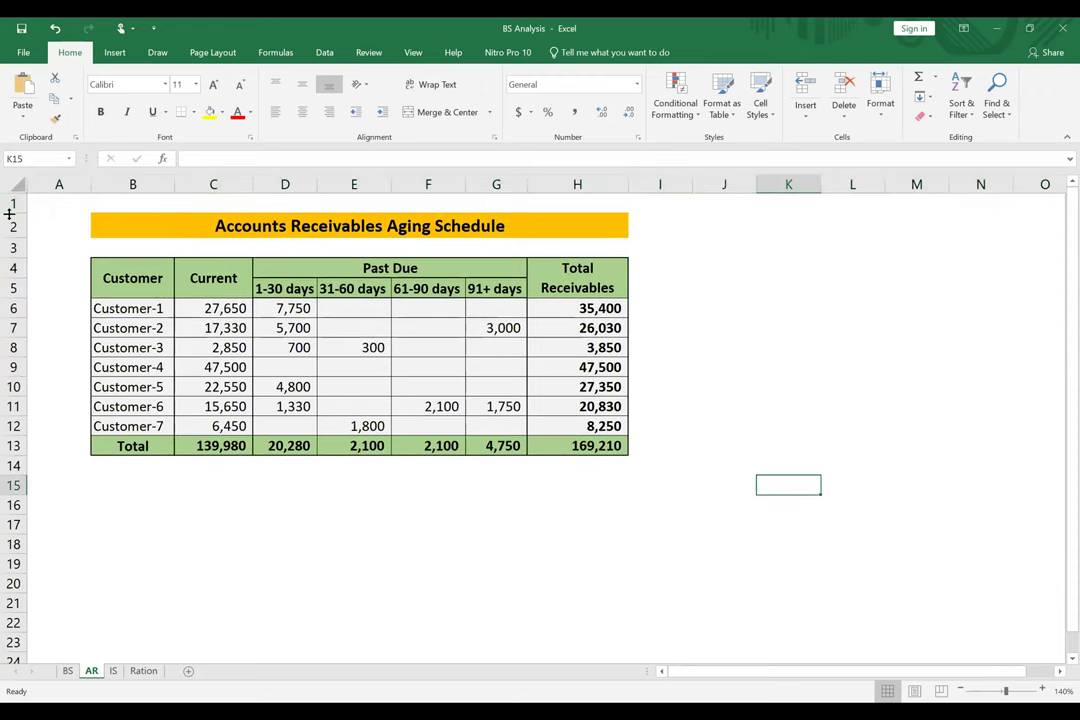
- Reduce the heights of empty rows 1 and 3, above and below the aging schedule's title
drag(8, 213, 8, 205)
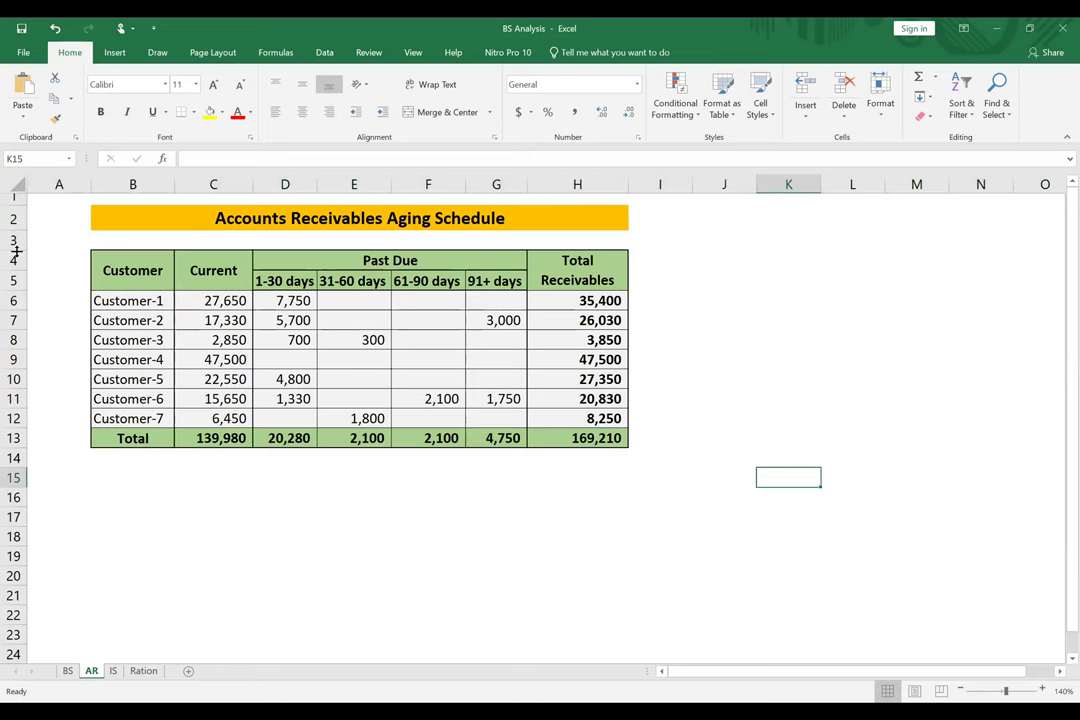
drag(16, 252, 20, 238)
click(660, 323)
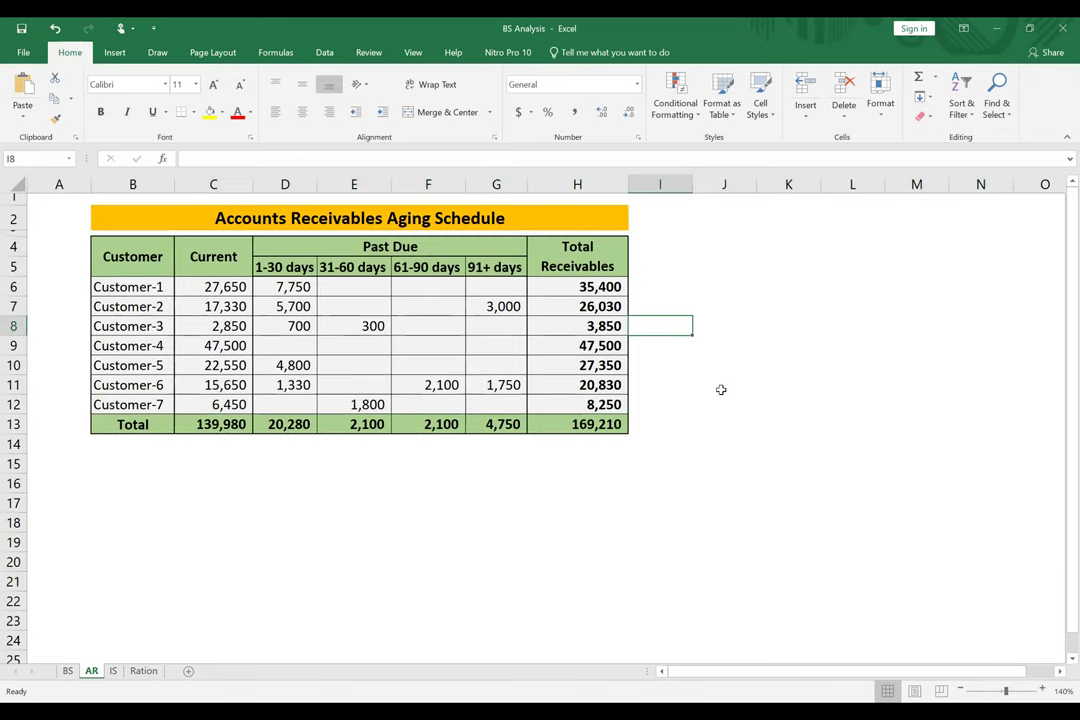
click(786, 403)
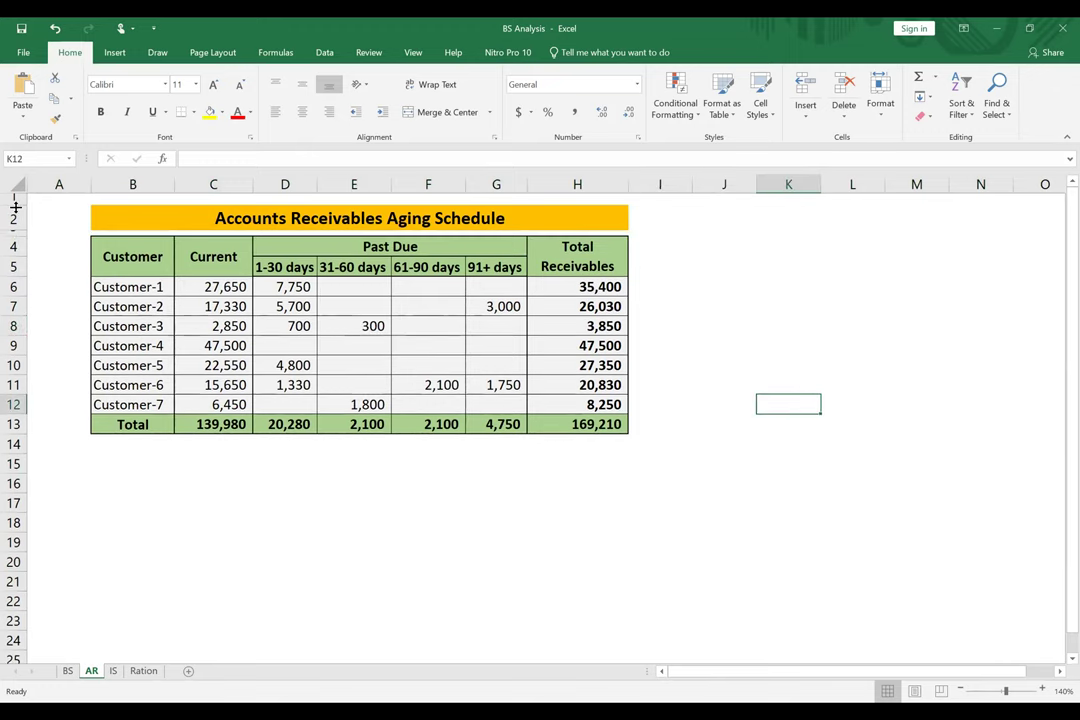
drag(18, 204, 18, 202)
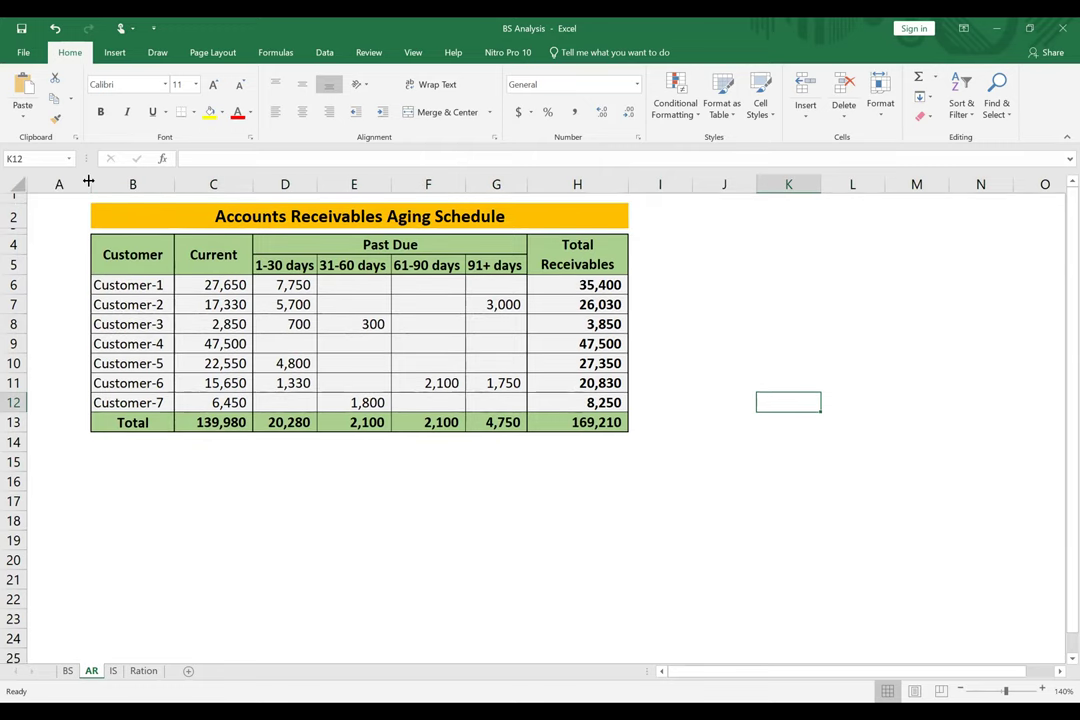
- Narrow empty column A beside the aging schedule and make row 1 above the title taller
drag(88, 181, 51, 183)
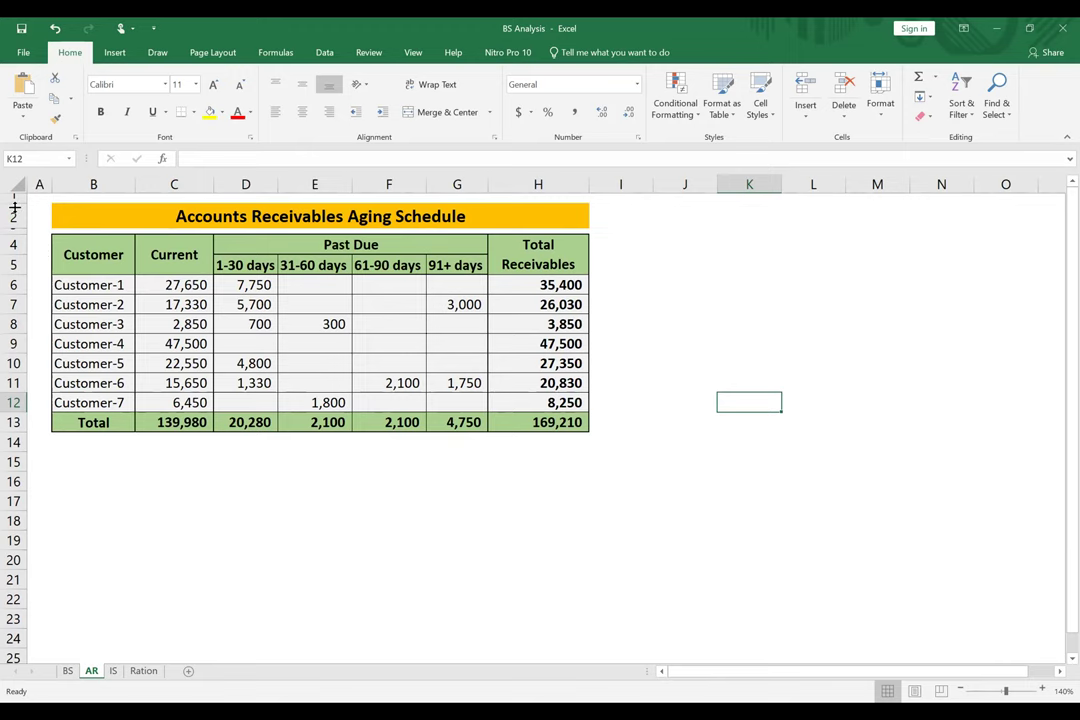
scroll(800, 325, up, 1)
click(815, 298)
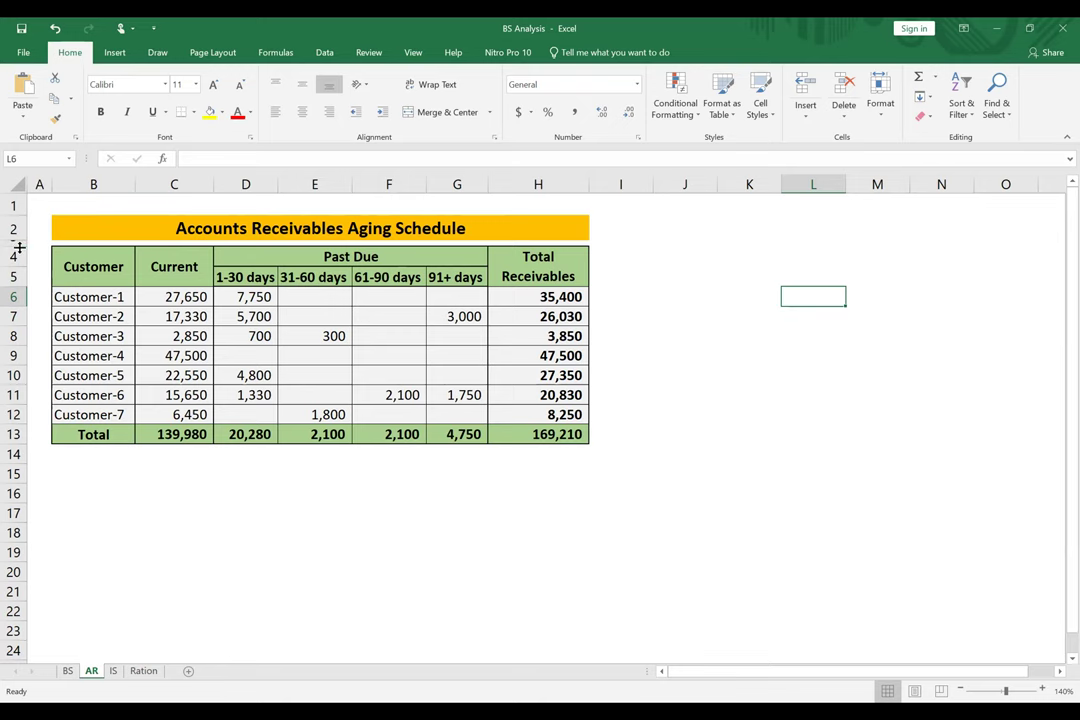
- Fine-tune the height of empty row 3 to leave a slim gap between the schedule's title and table header
drag(19, 248, 19, 252)
click(968, 415)
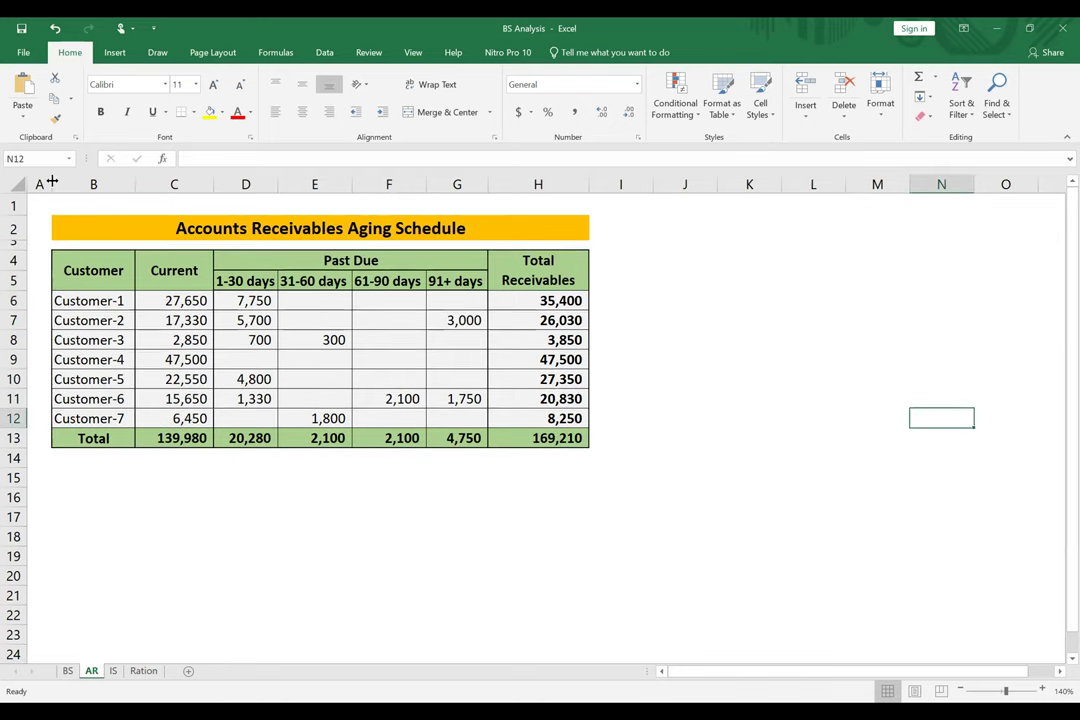
click(835, 472)
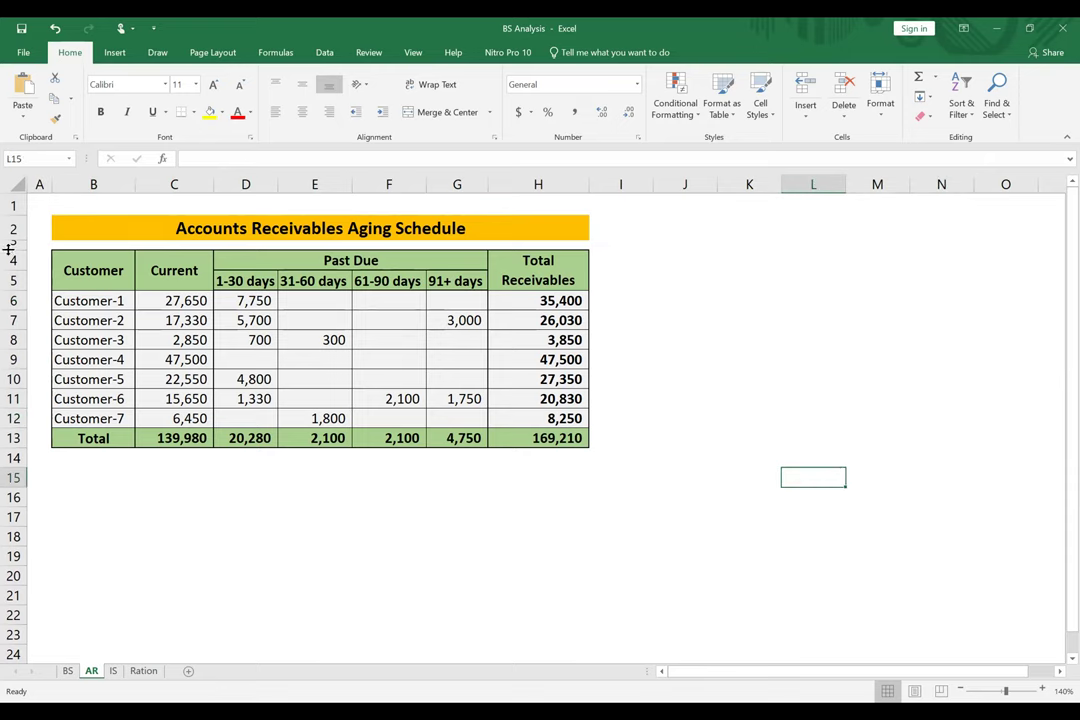
drag(8, 249, 8, 245)
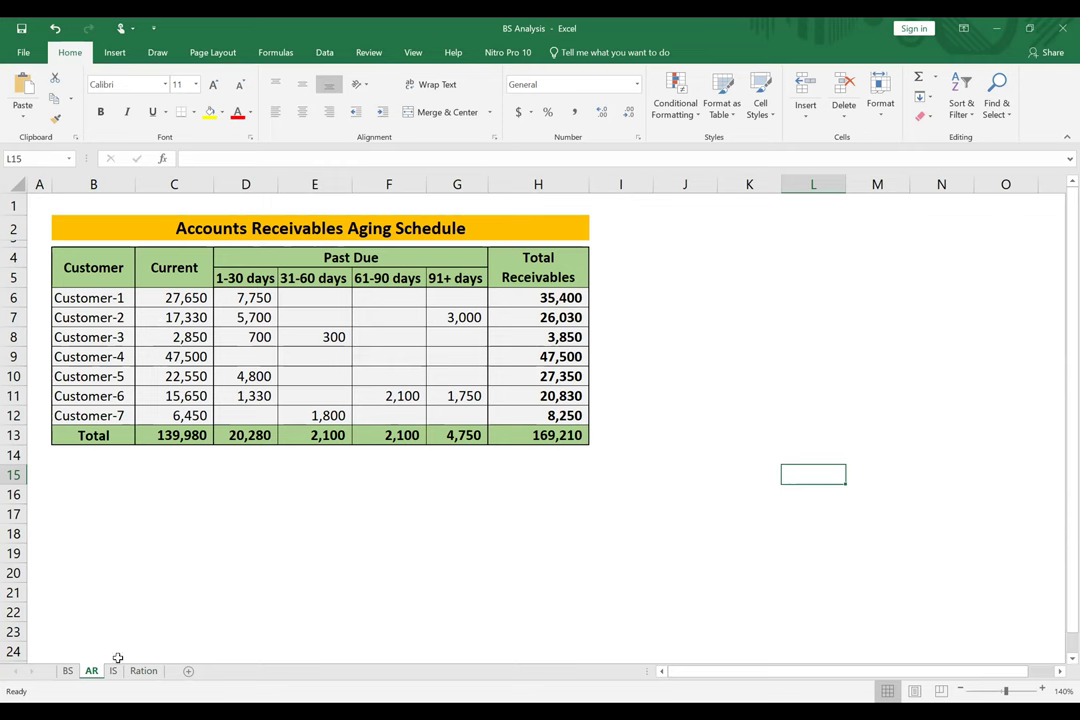
- Review Accounts Payable under Current Liabilities on the BS sheet and each past-due age bracket on the AR sheet
click(68, 674)
scroll(218, 487, down, 2)
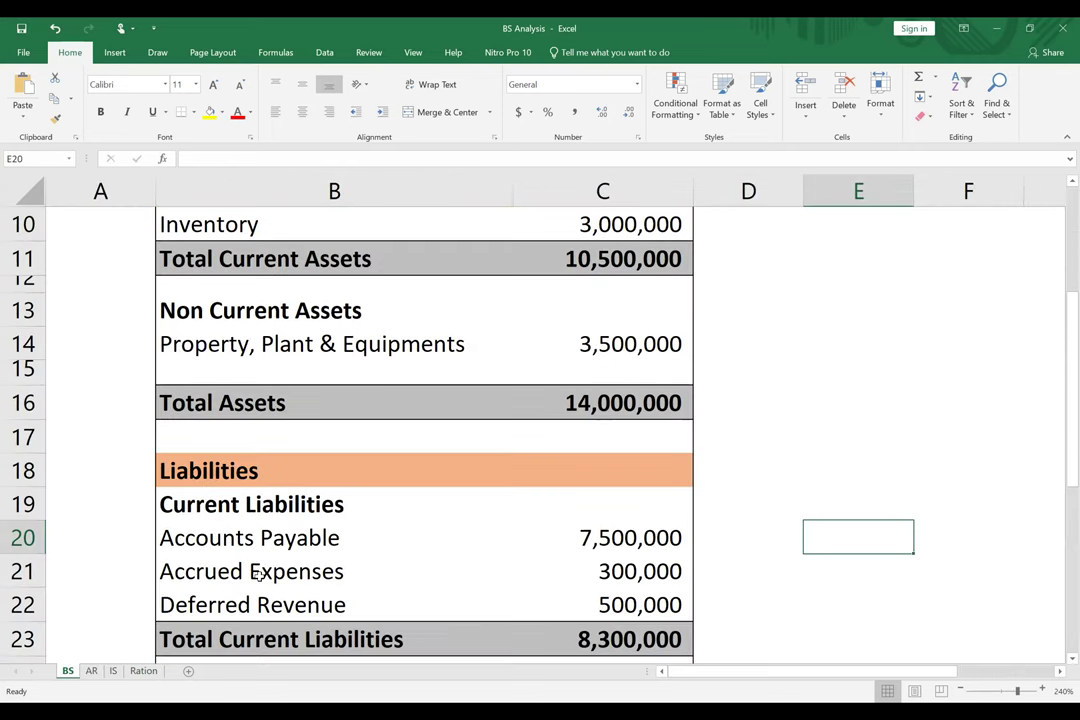
click(268, 508)
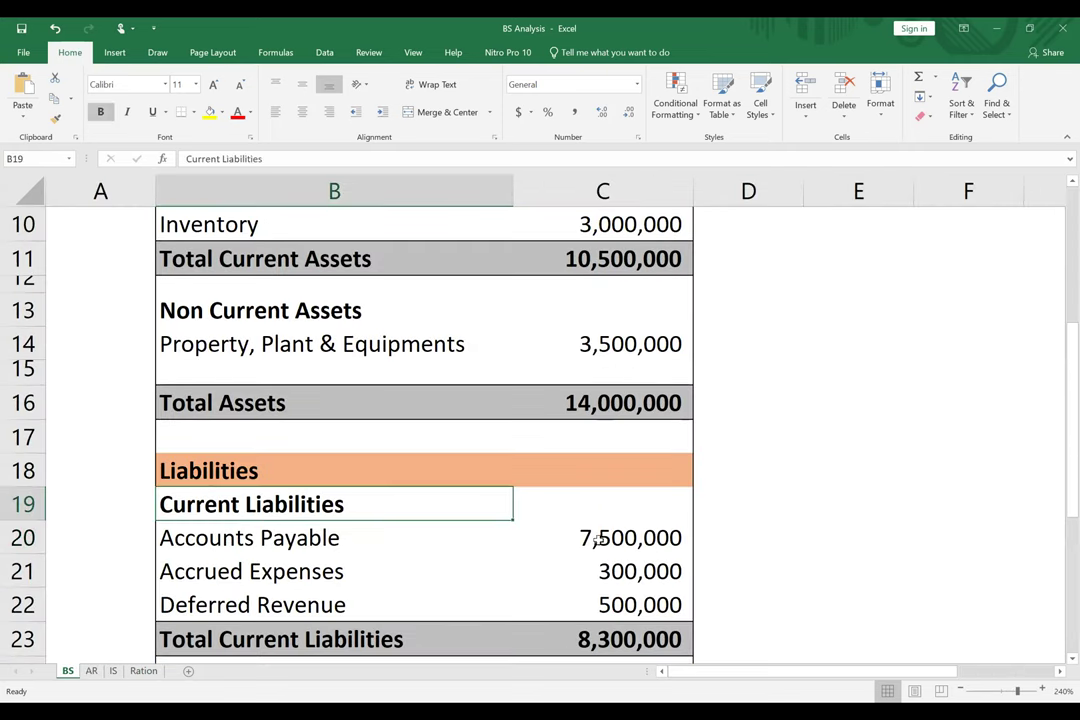
click(635, 538)
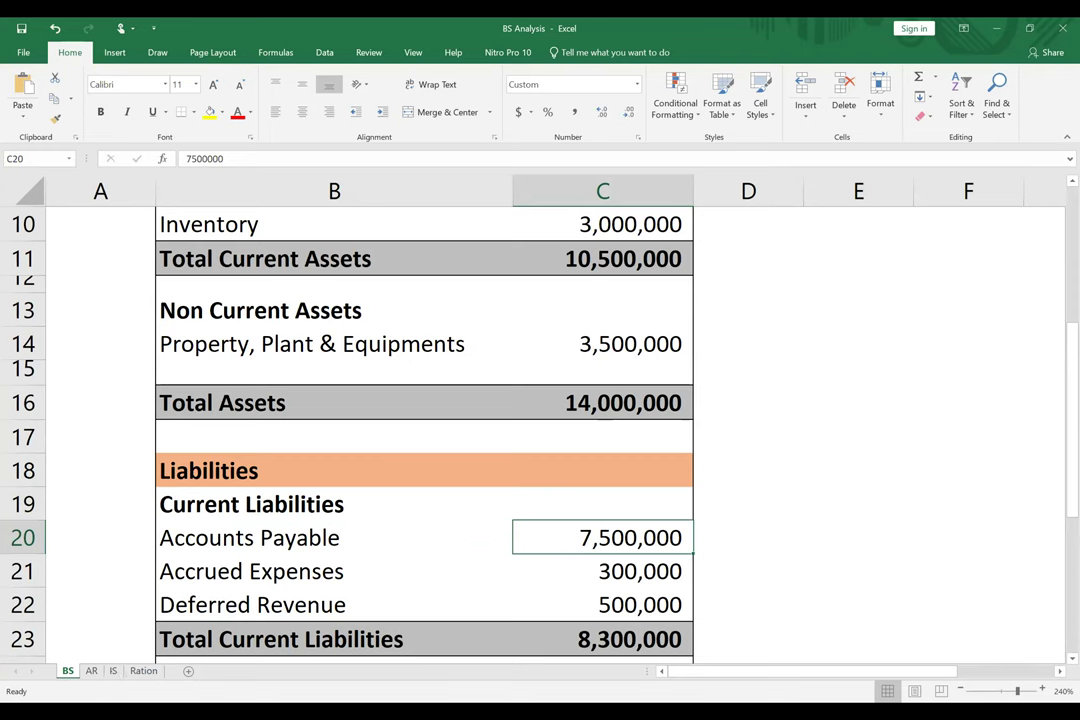
click(91, 671)
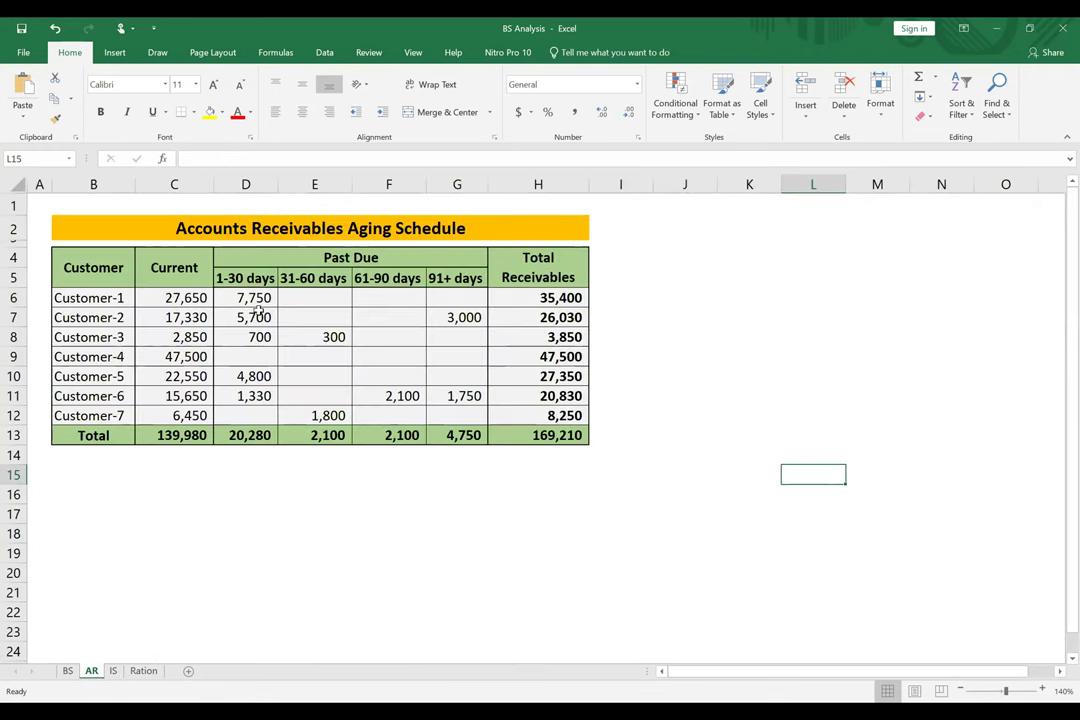
click(251, 276)
click(312, 280)
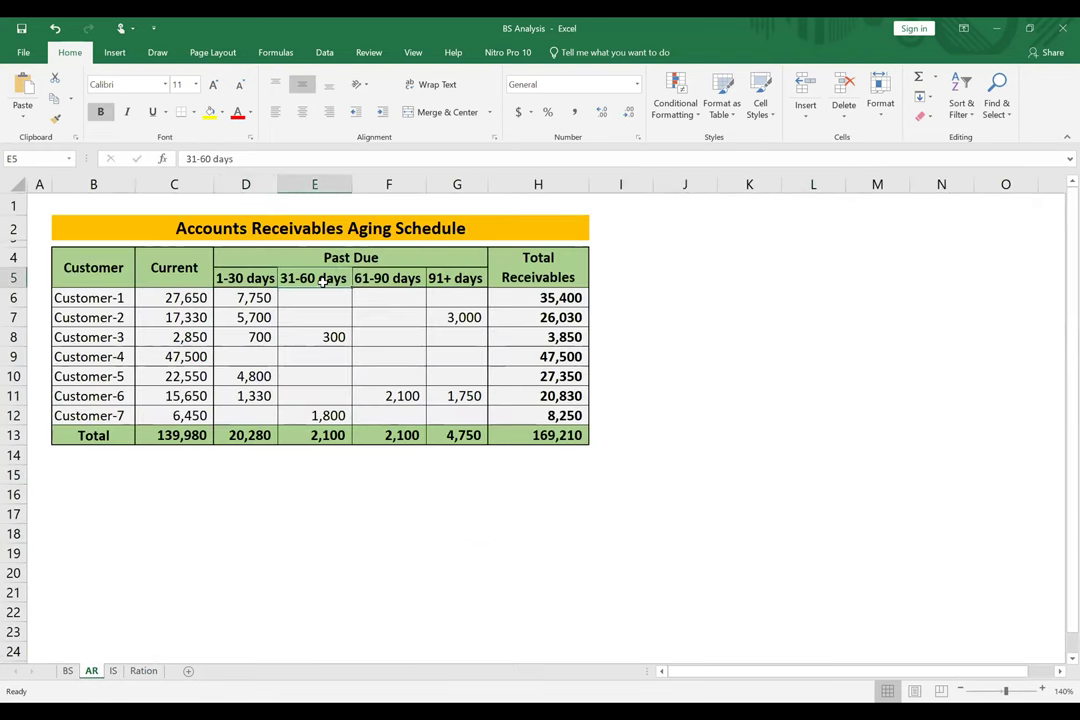
click(367, 279)
click(464, 281)
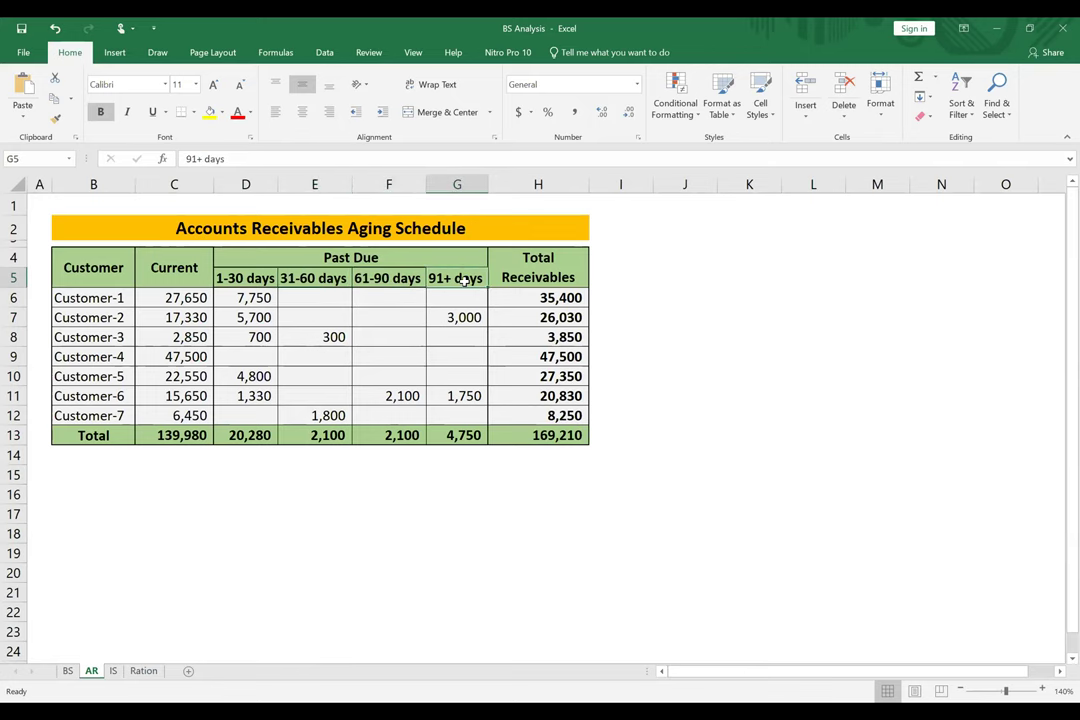
- Set the IS sheet's zoom to 150% and view the income statement down to Net Income
click(113, 671)
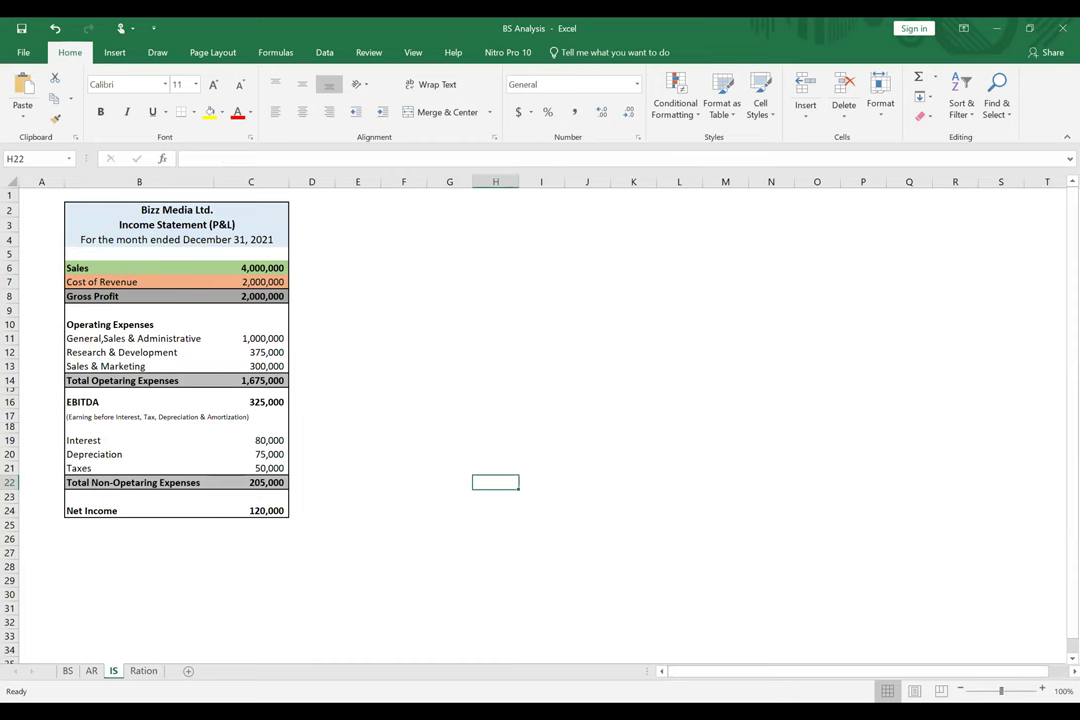
click(1043, 691)
click(1043, 691)
click(1043, 691)
click(1043, 691)
click(1043, 691)
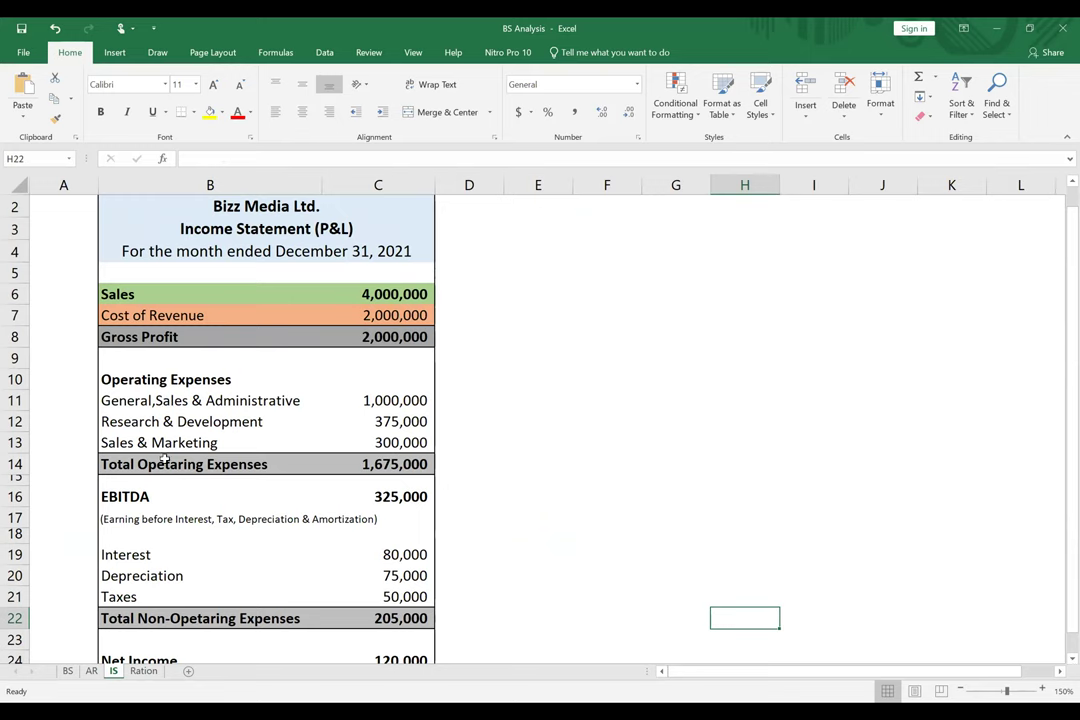
scroll(195, 564, down, 3)
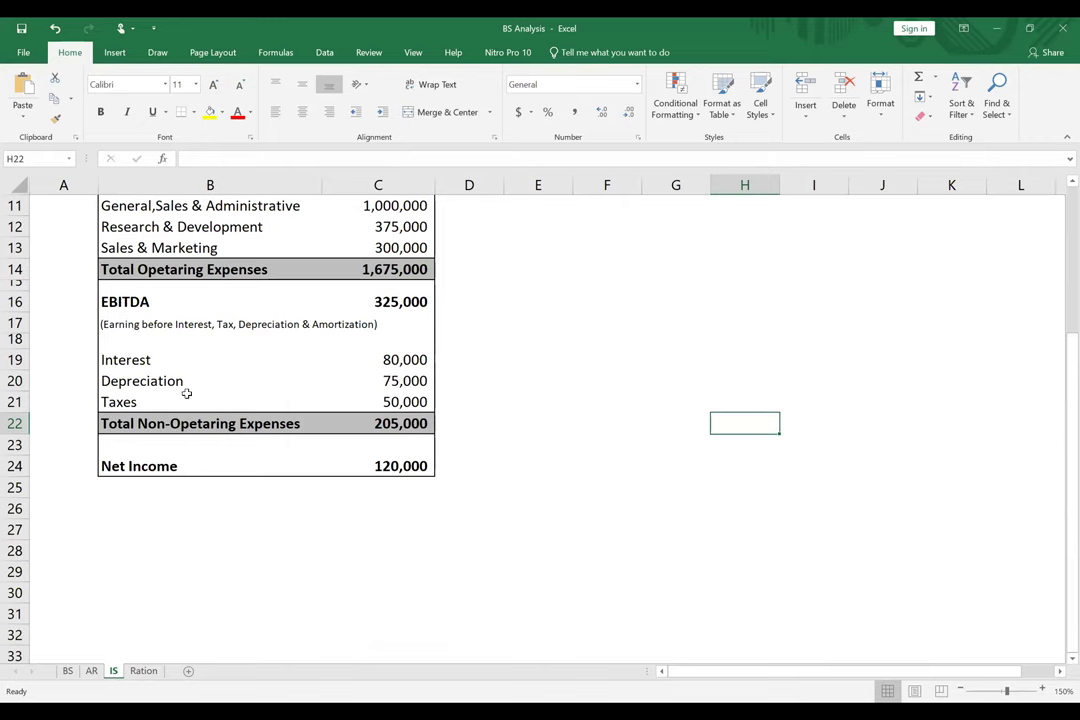
- Examine each solvency ratio and financial leverage ratio listed on the Ration sheet
click(143, 670)
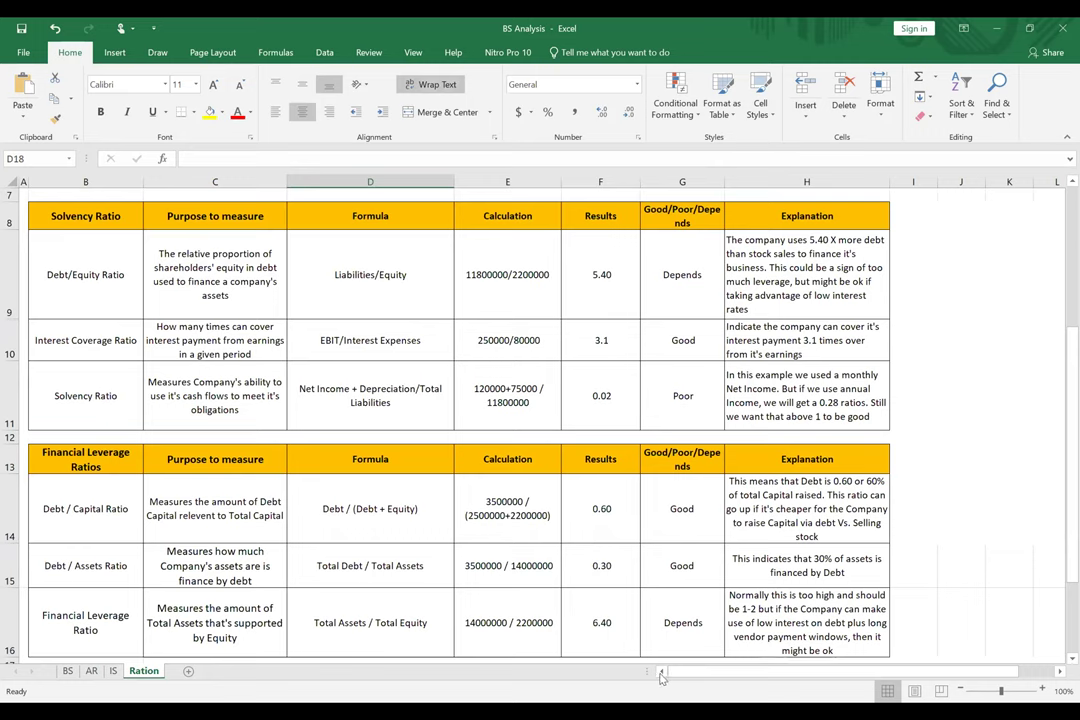
click(73, 287)
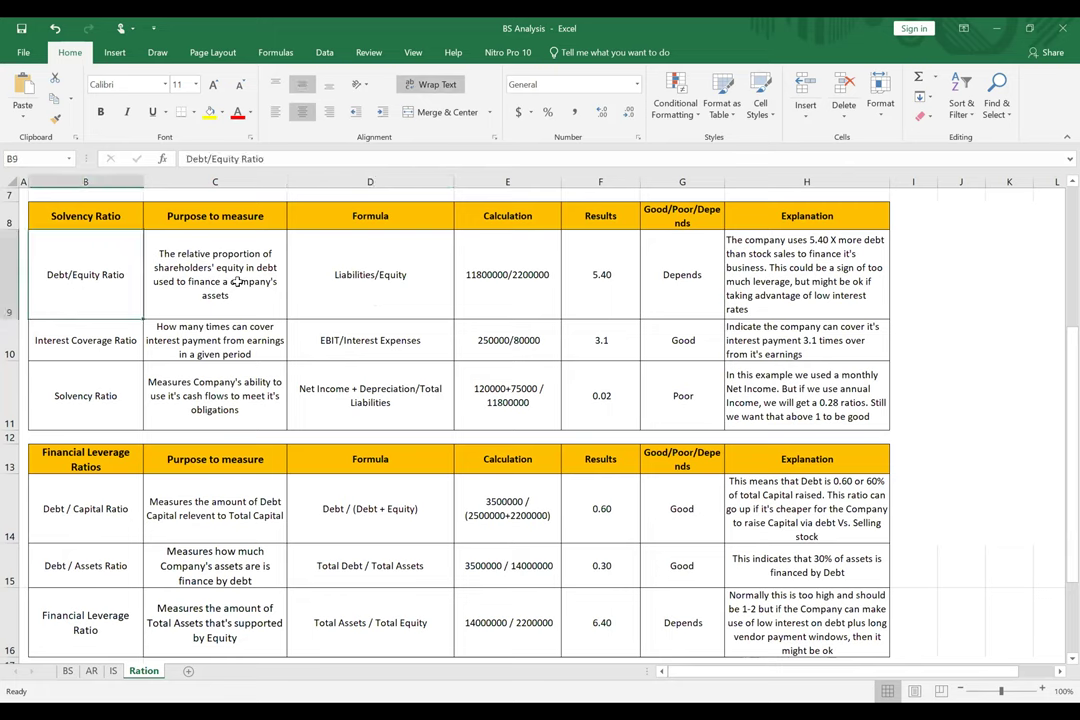
click(70, 345)
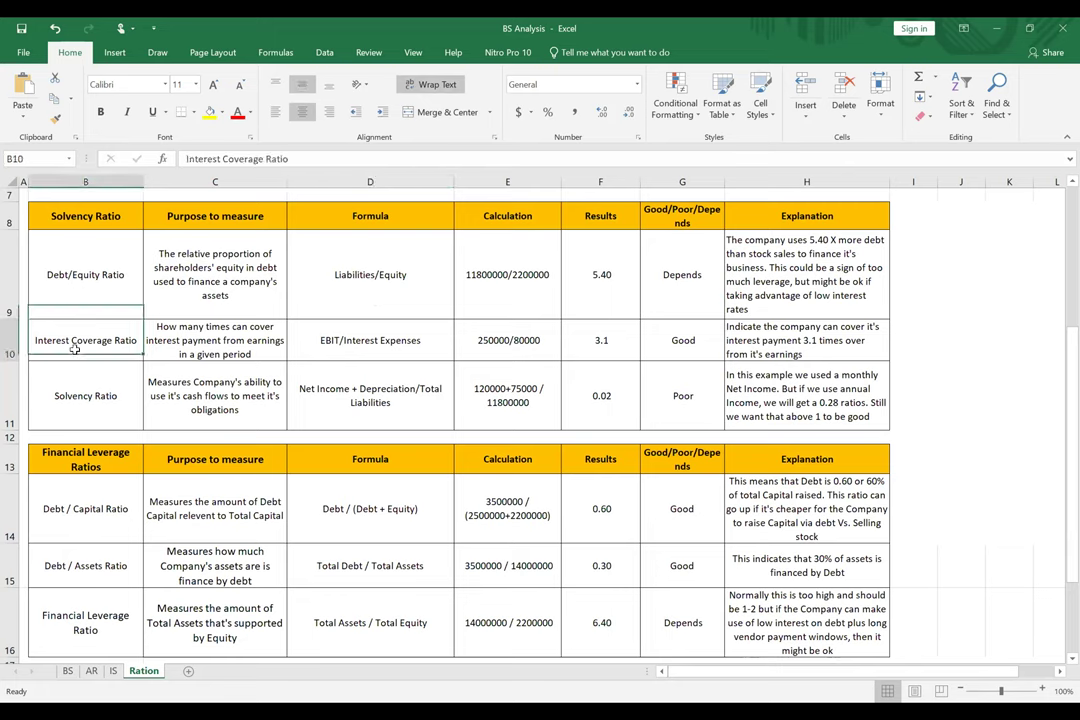
click(70, 410)
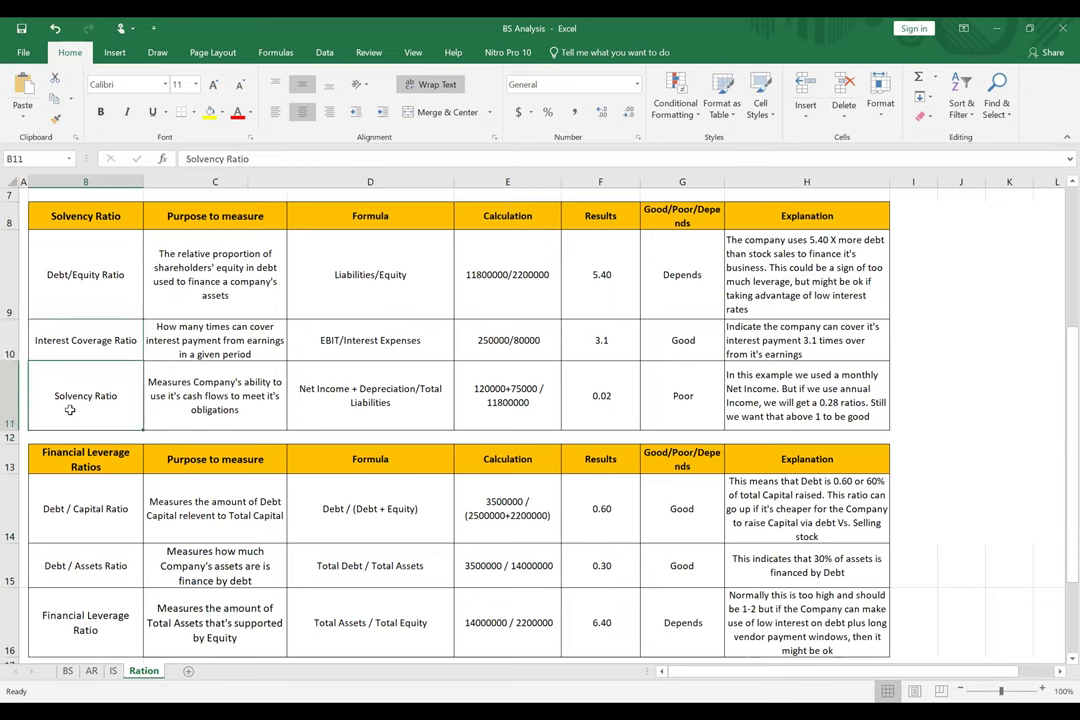
click(70, 513)
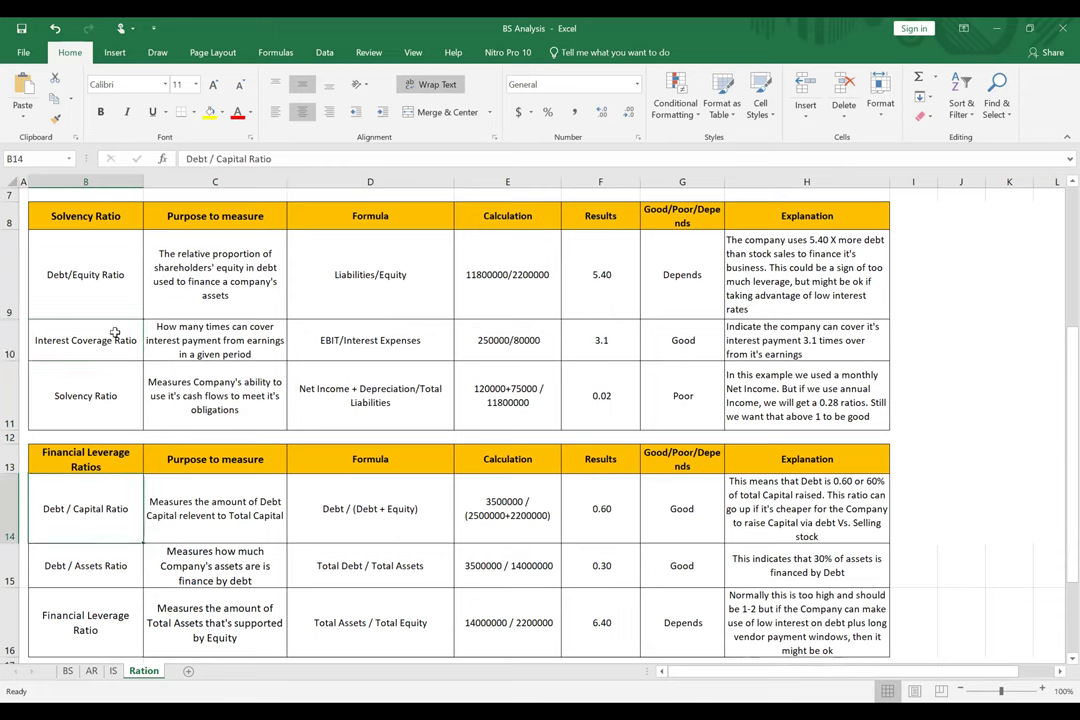
click(101, 214)
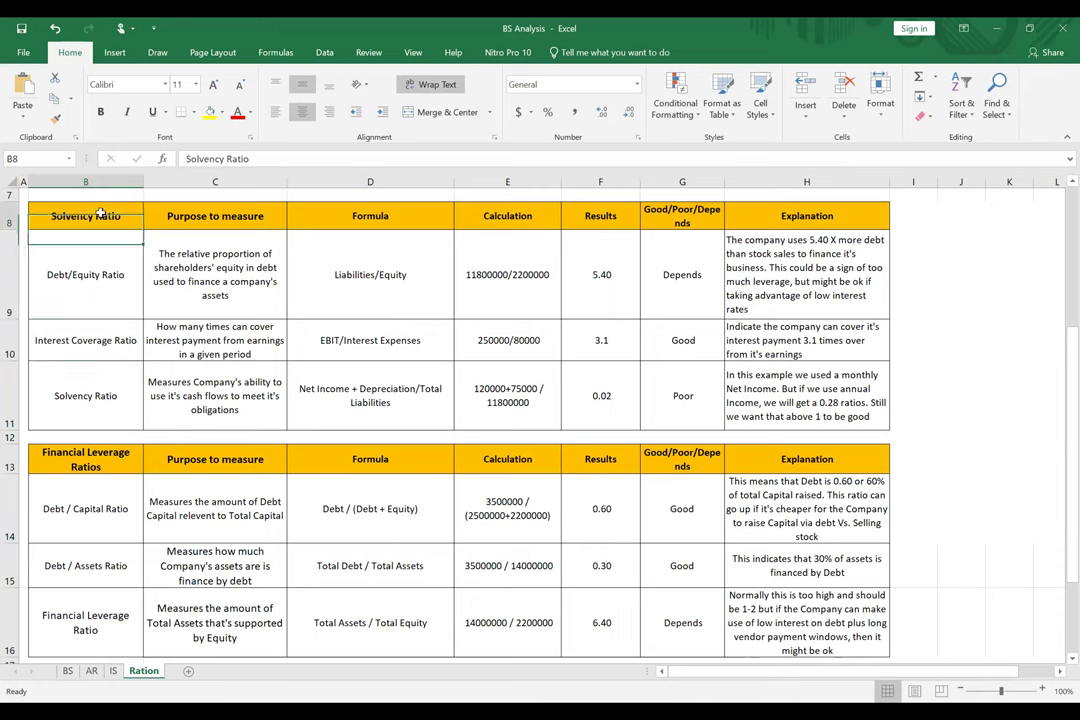
click(69, 520)
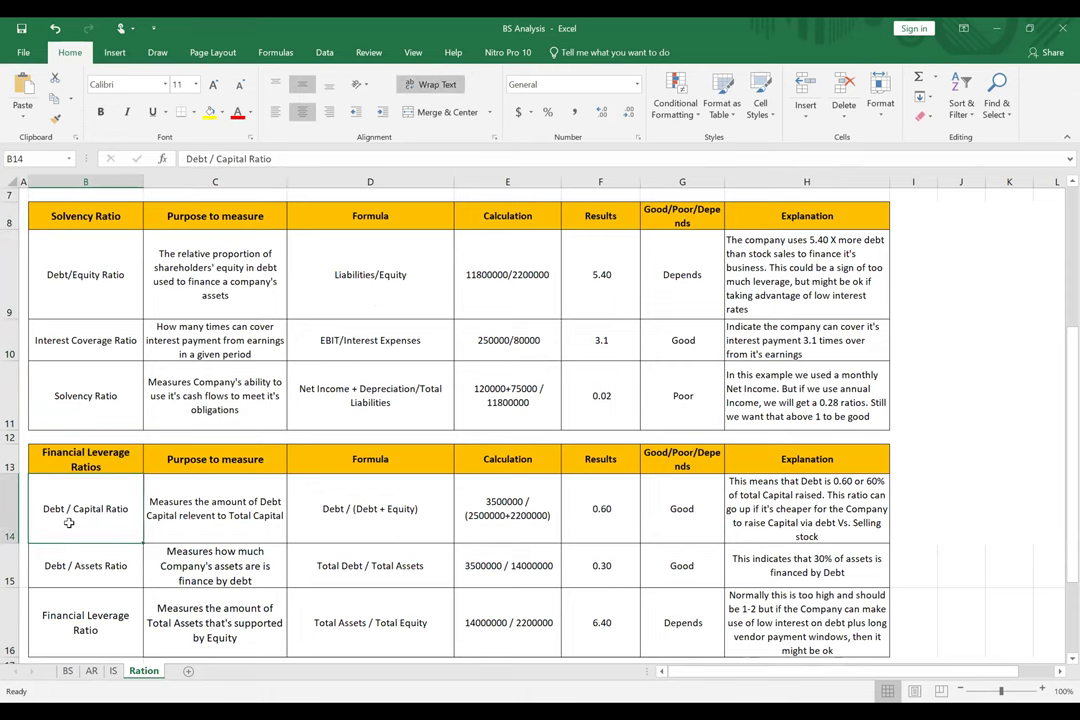
click(91, 578)
scroll(91, 560, down, 2)
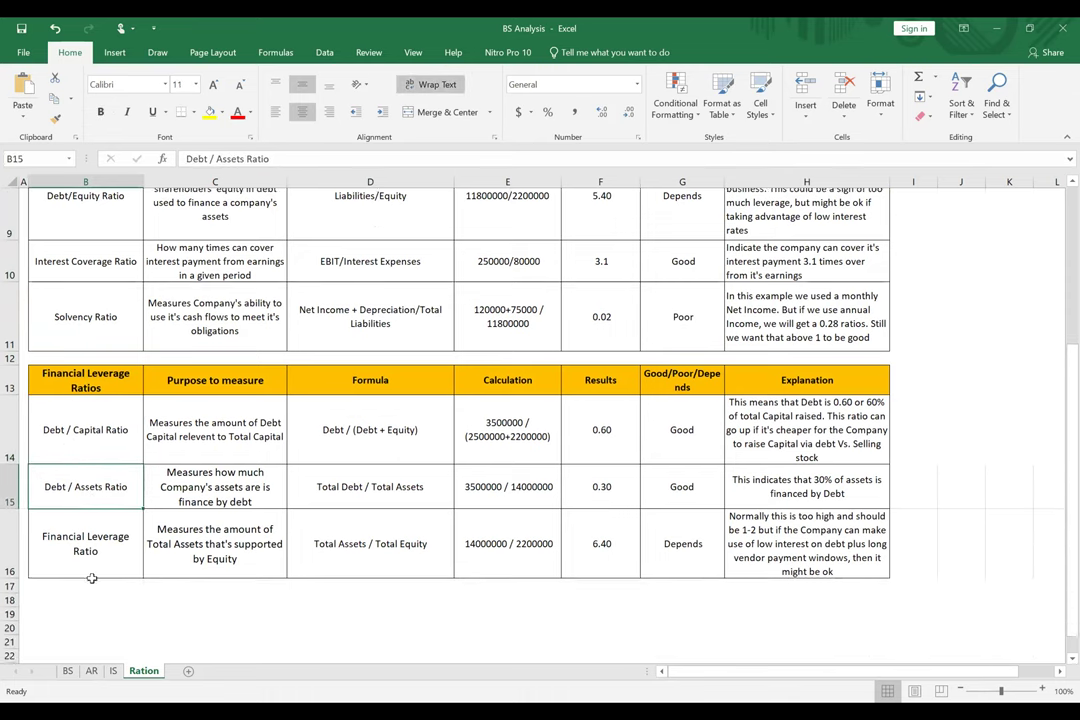
click(91, 505)
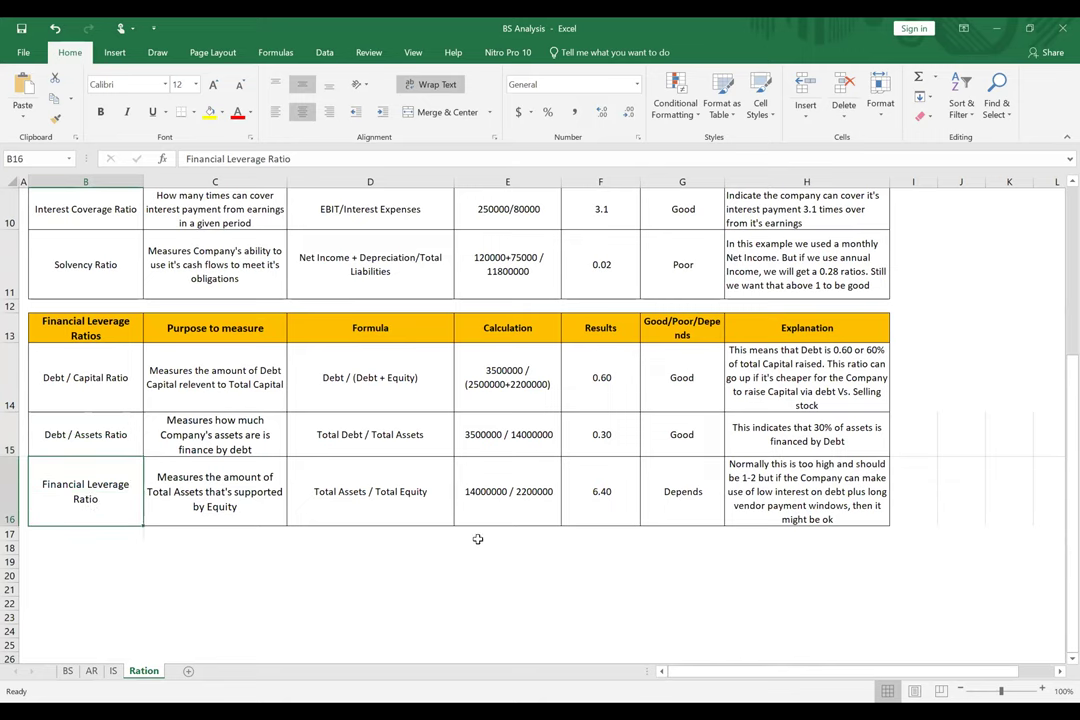
- Examine the Quick and Current Ratio entries, then check the Current Ratio's inputs against the liabilities and assets on the BS sheet
scroll(402, 456, up, 3)
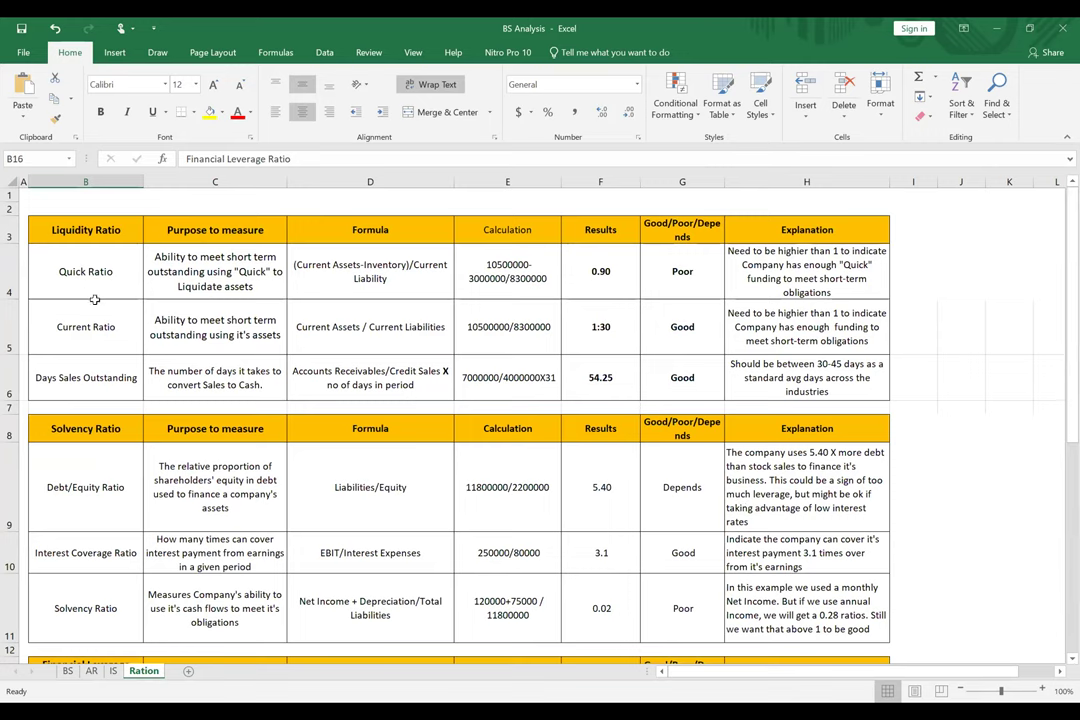
click(80, 268)
click(88, 327)
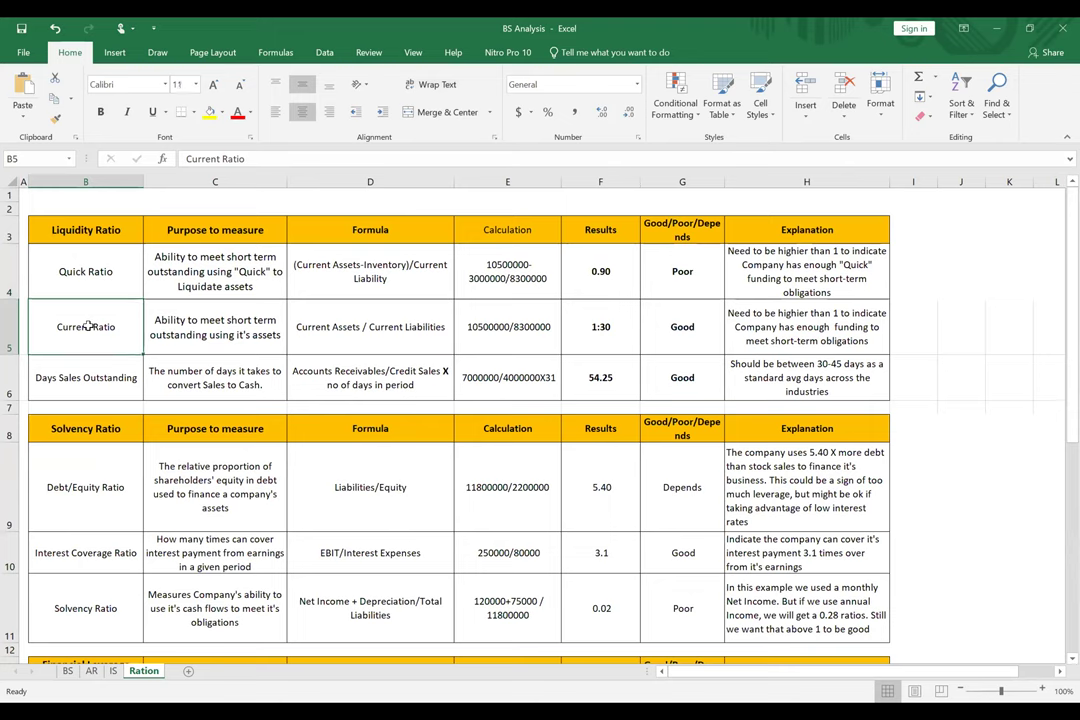
click(370, 330)
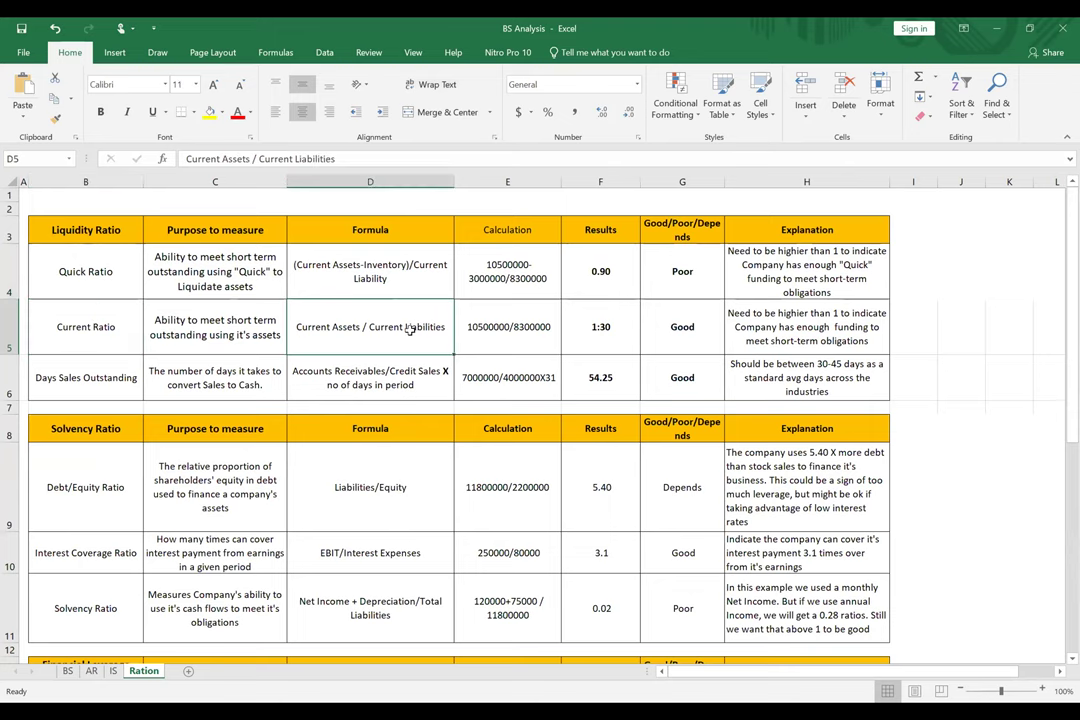
click(205, 322)
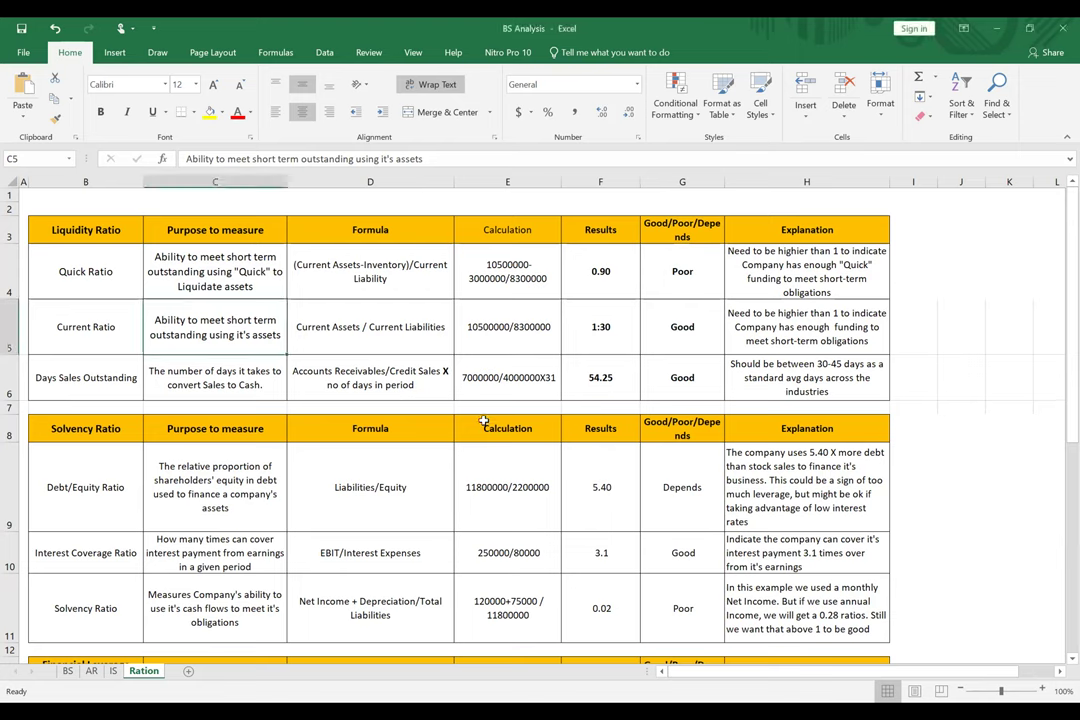
click(68, 671)
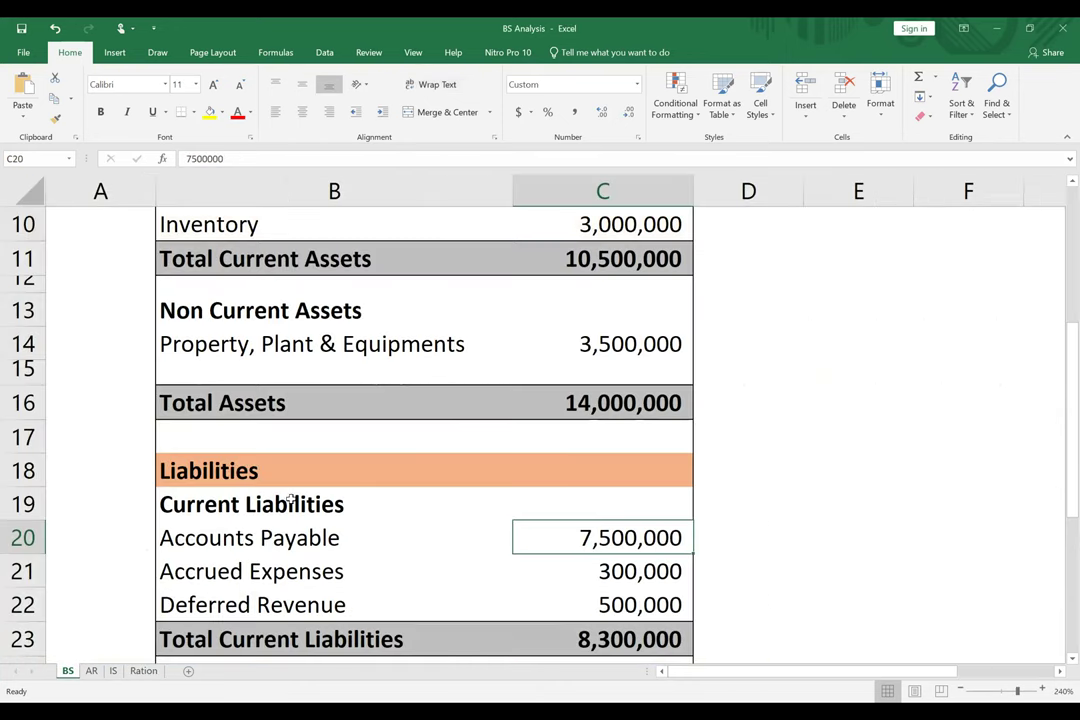
scroll(573, 520, down, 1)
scroll(576, 524, down, 3)
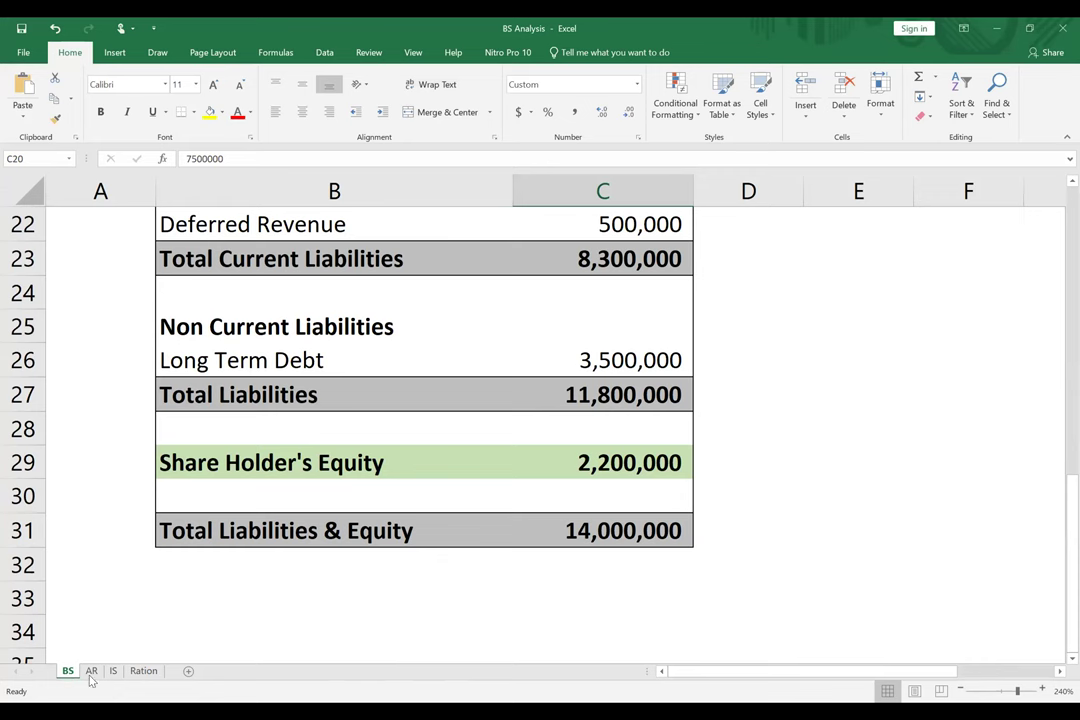
scroll(362, 474, up, 4)
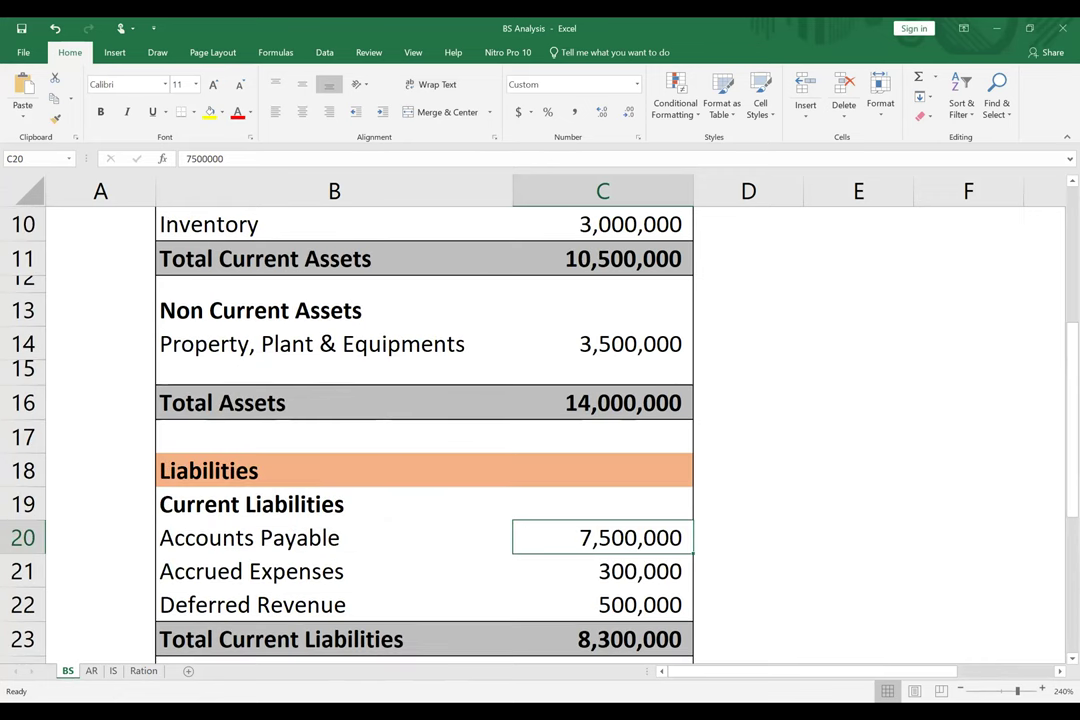
- Review the Current Ratio's result and its rating in the Liquidity Ratio table on the Ration sheet
click(143, 671)
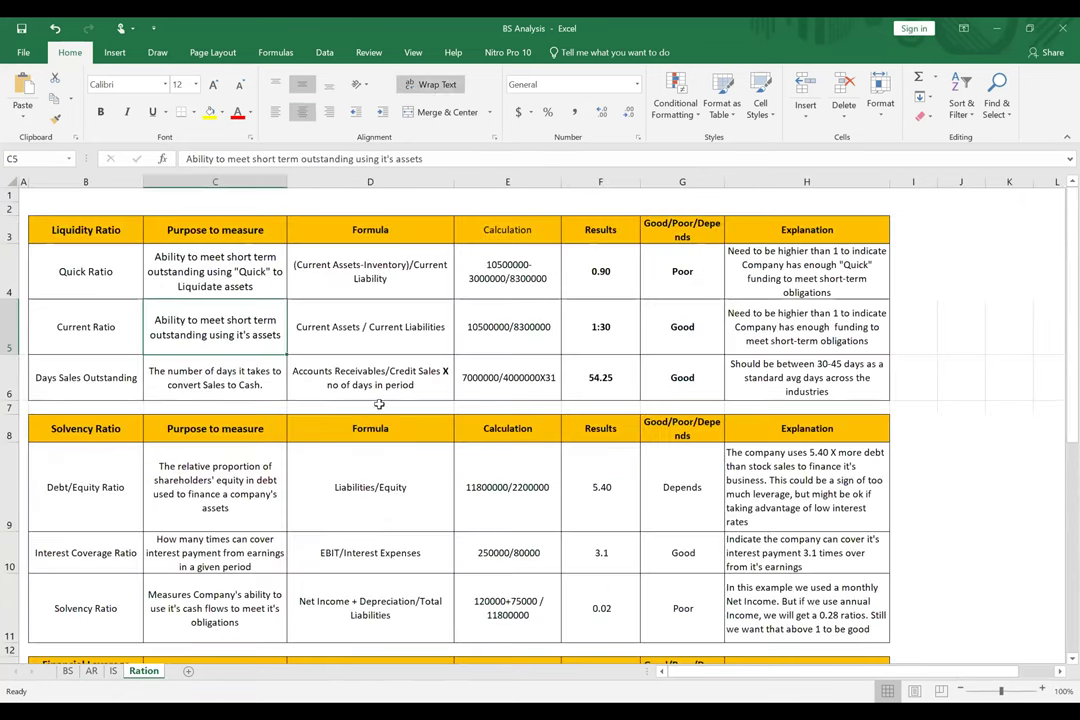
click(604, 336)
click(682, 336)
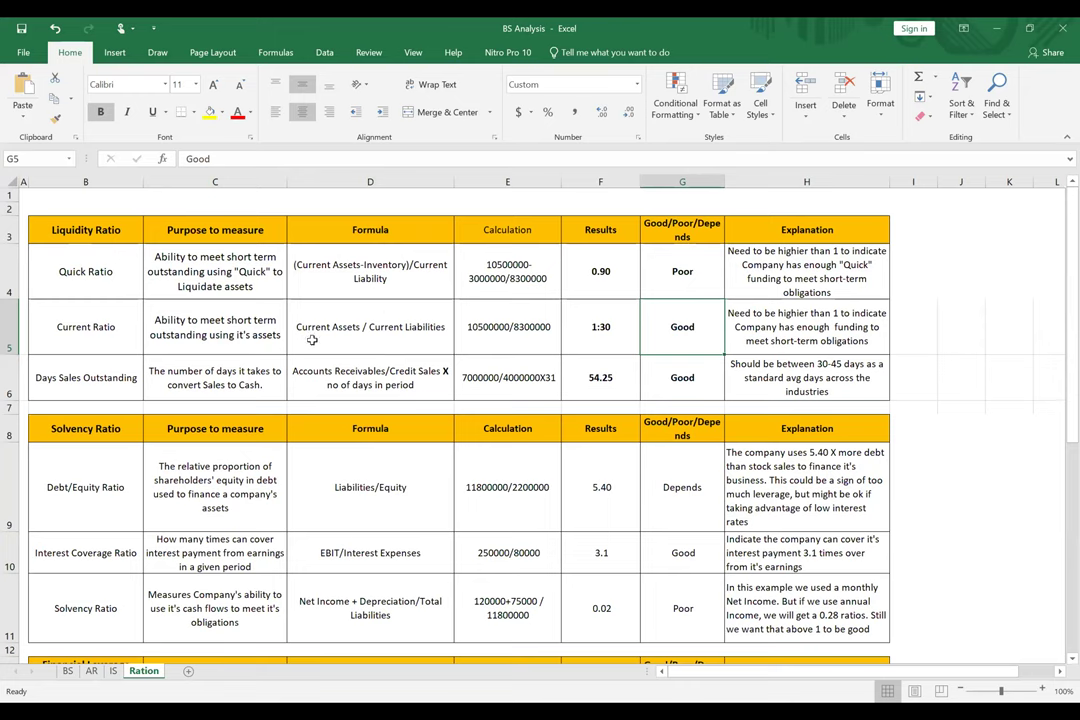
click(66, 336)
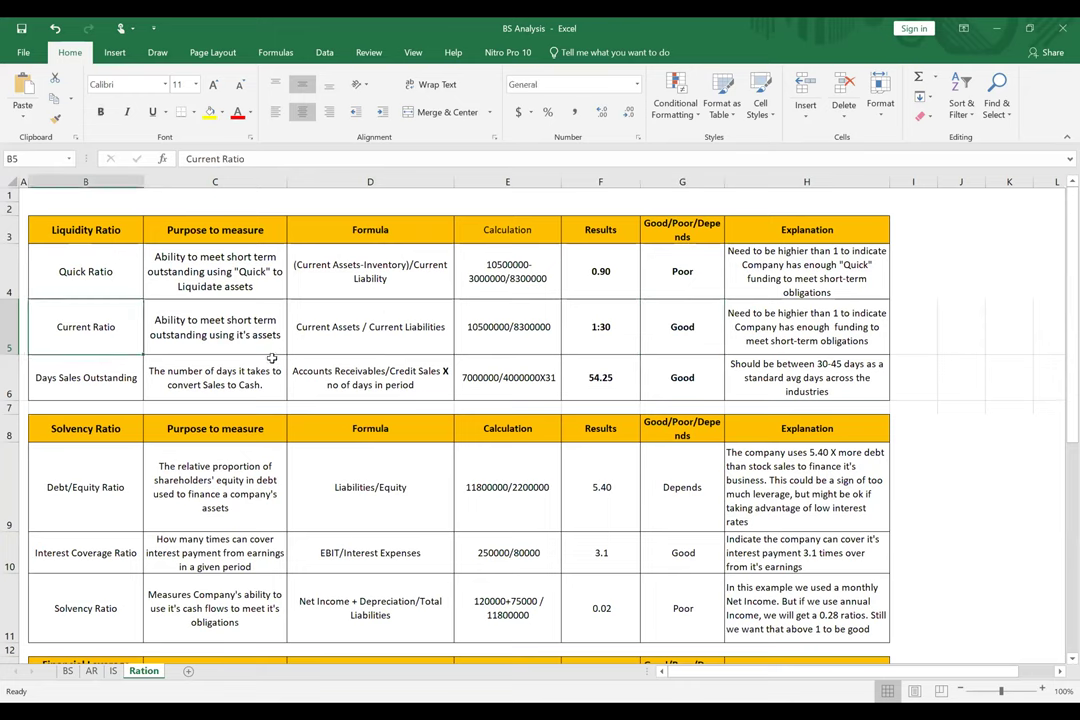
click(620, 330)
click(689, 328)
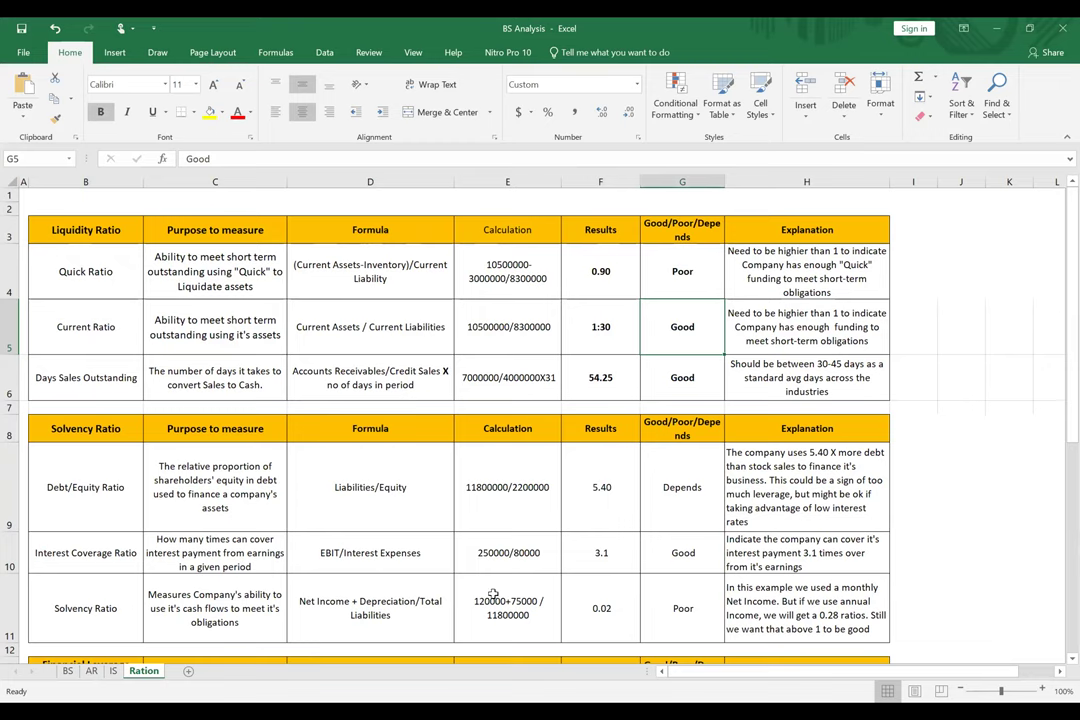
scroll(445, 443, down, 3)
scroll(472, 545, up, 3)
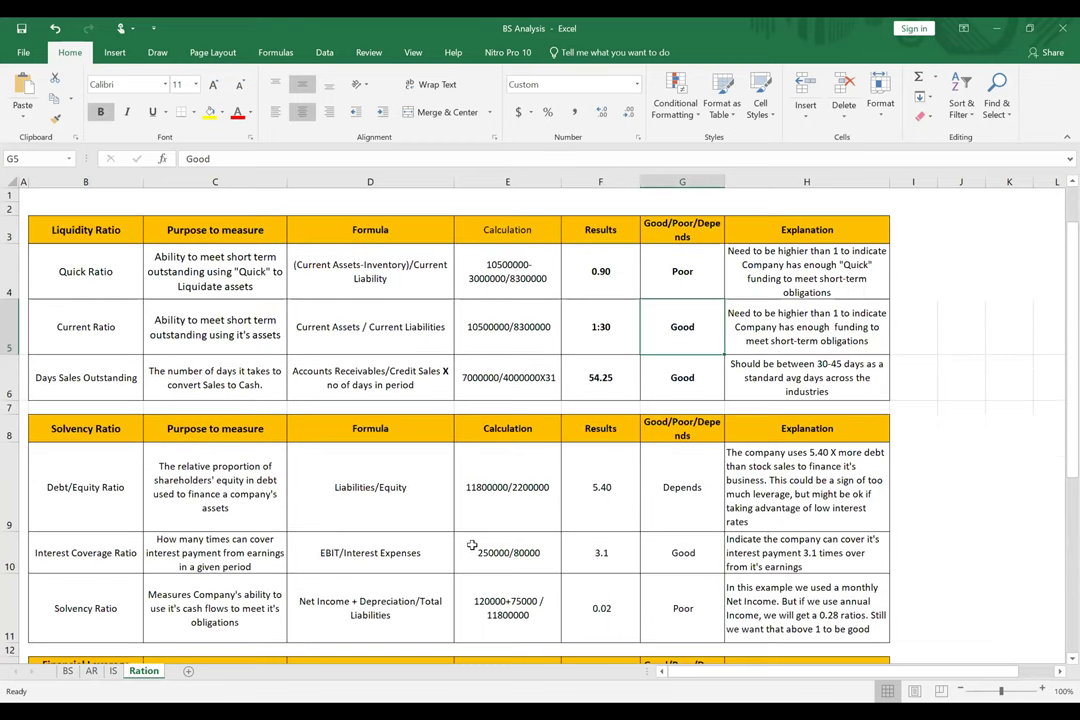
scroll(540, 458, down, 3)
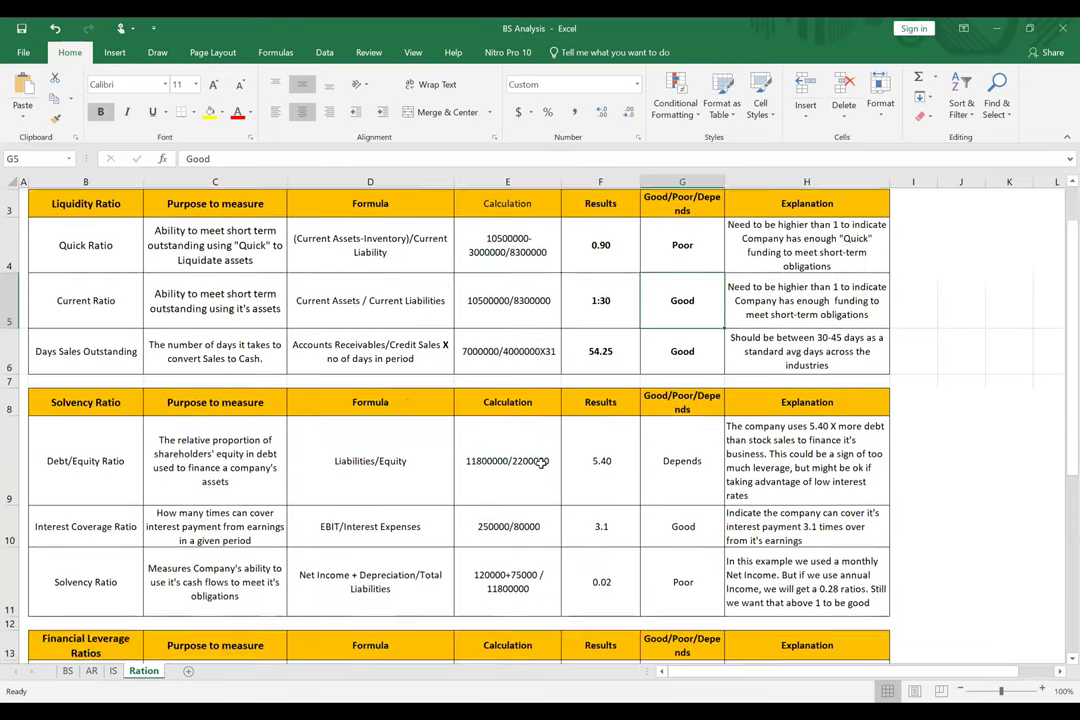
scroll(549, 464, up, 3)
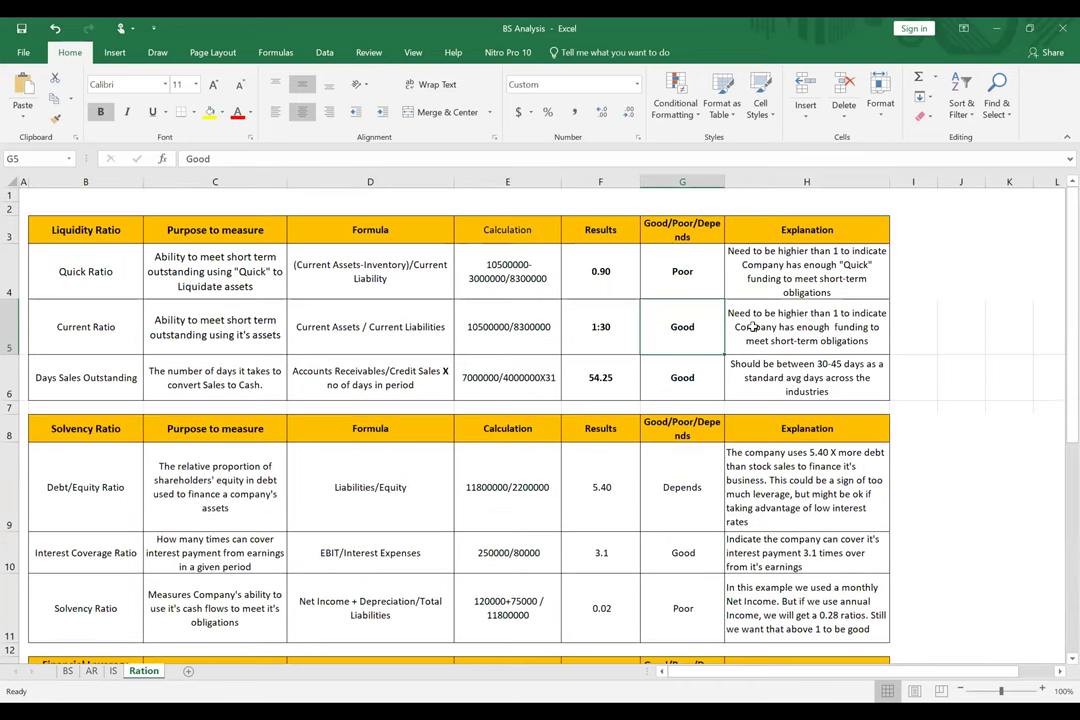
- Review the Quick Ratio's rating, result and purpose, and look over the solvency and financial leverage tables below
click(680, 271)
click(597, 270)
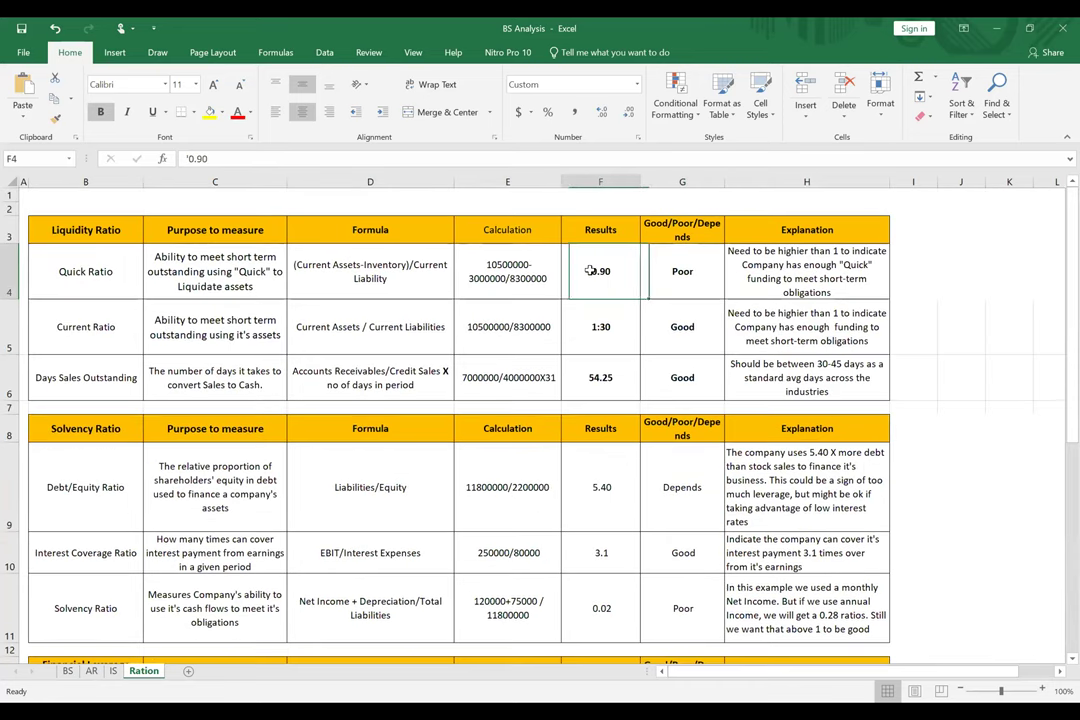
click(215, 271)
click(110, 272)
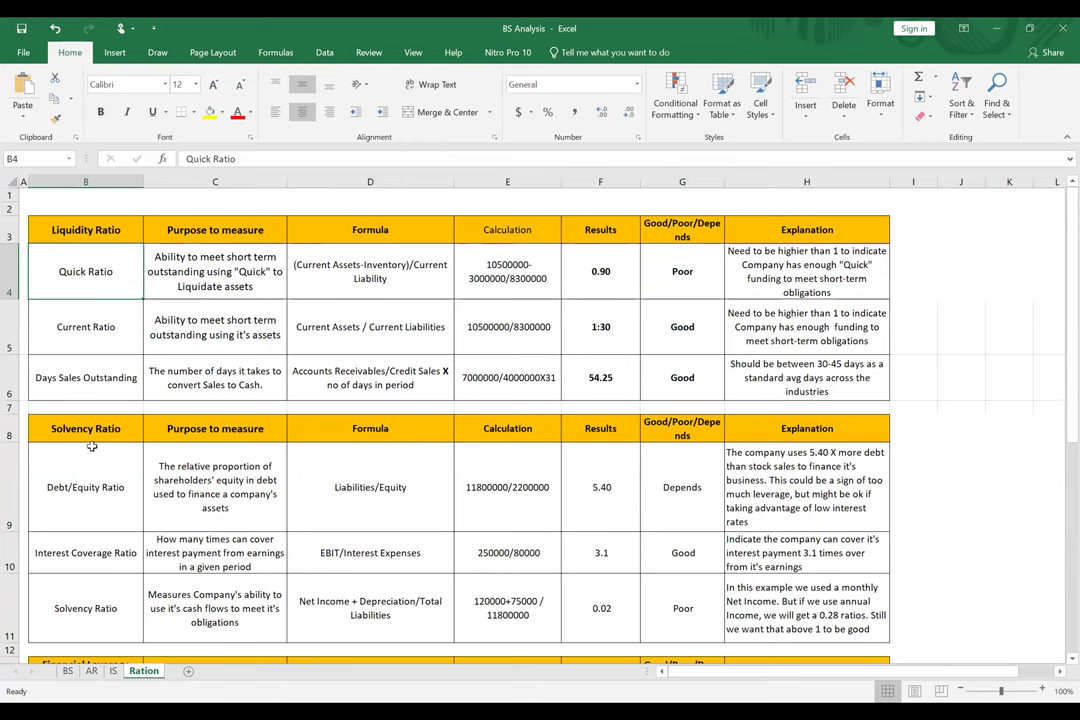
scroll(110, 352, down, 3)
scroll(160, 478, up, 3)
scroll(497, 601, down, 2)
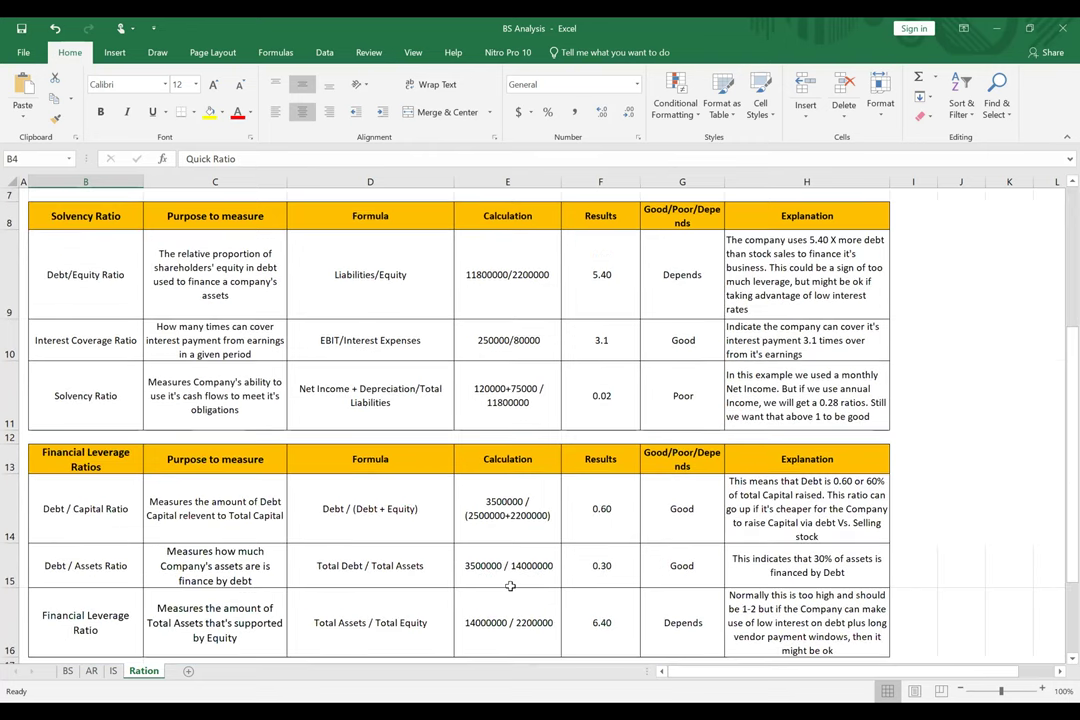
- Examine the column headings of the Solvency Ratio table and look over the solvency and financial leverage tables
scroll(510, 586, down, 2)
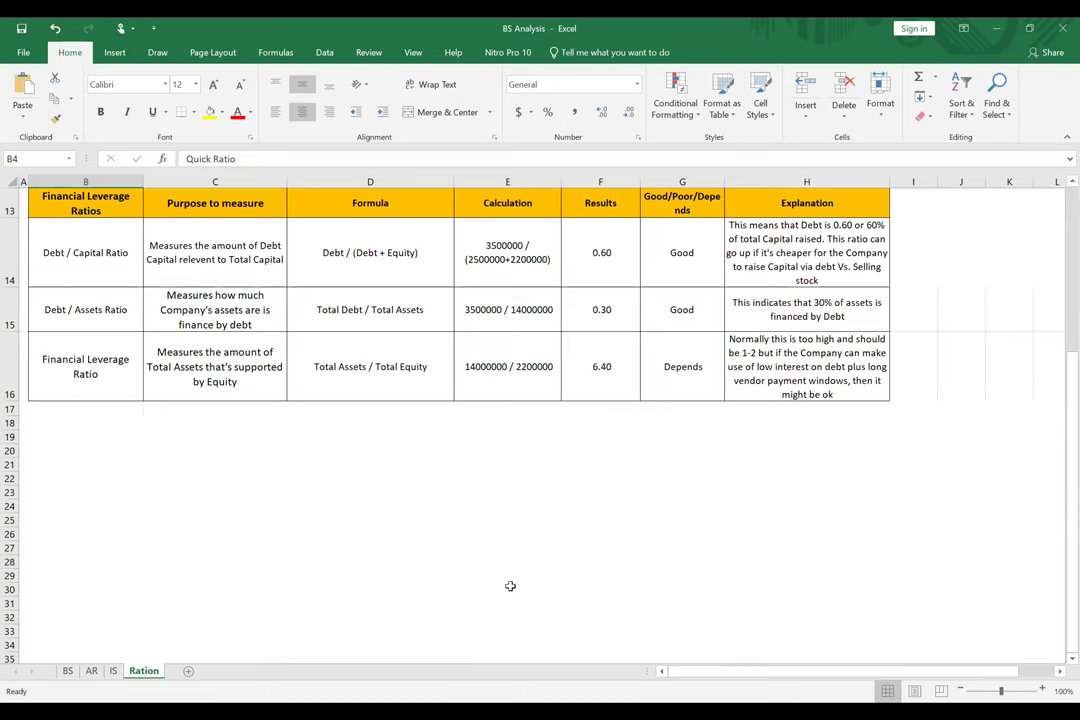
scroll(510, 586, up, 4)
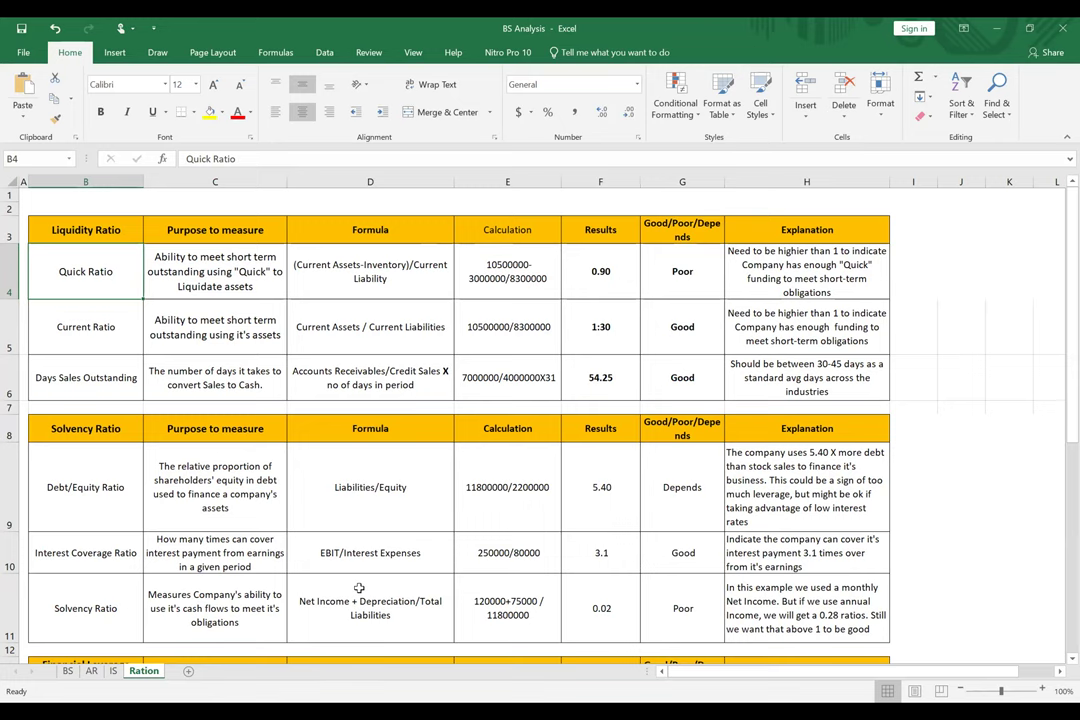
click(363, 428)
click(235, 430)
key(Left)
click(235, 430)
click(380, 428)
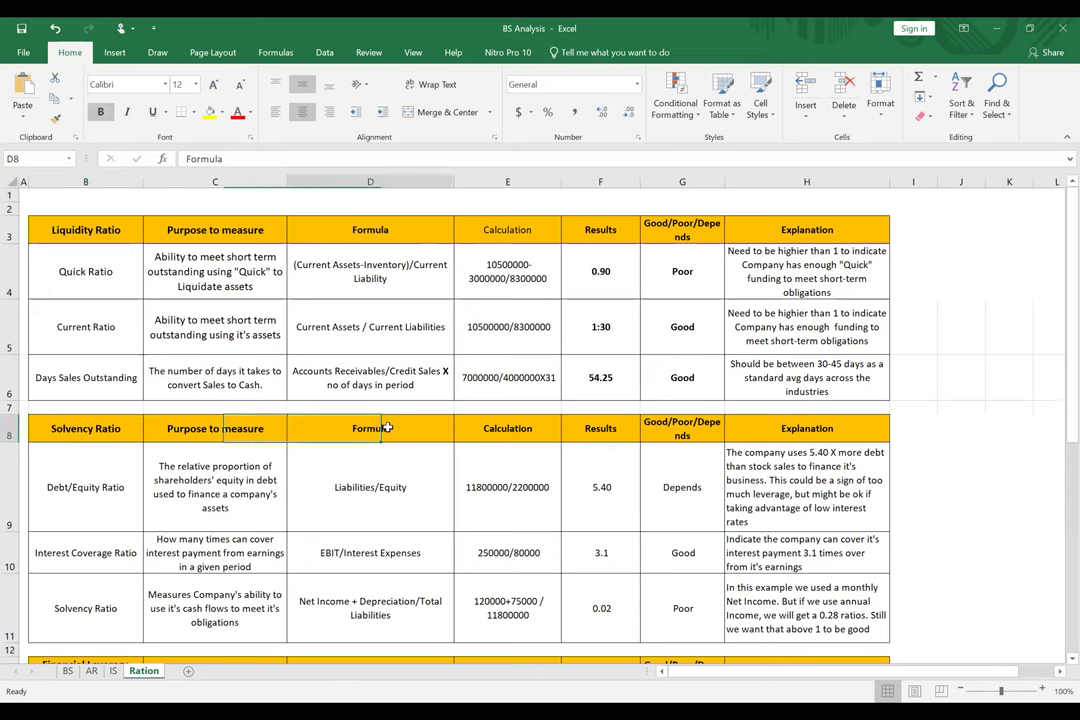
click(531, 424)
click(622, 427)
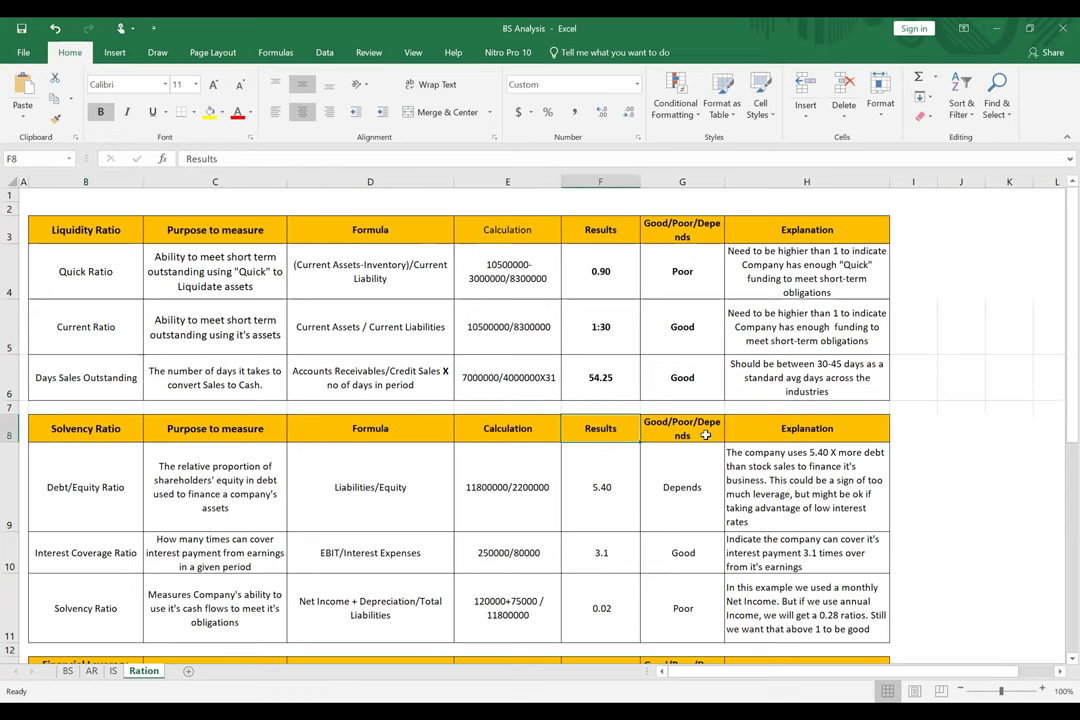
click(685, 432)
click(812, 428)
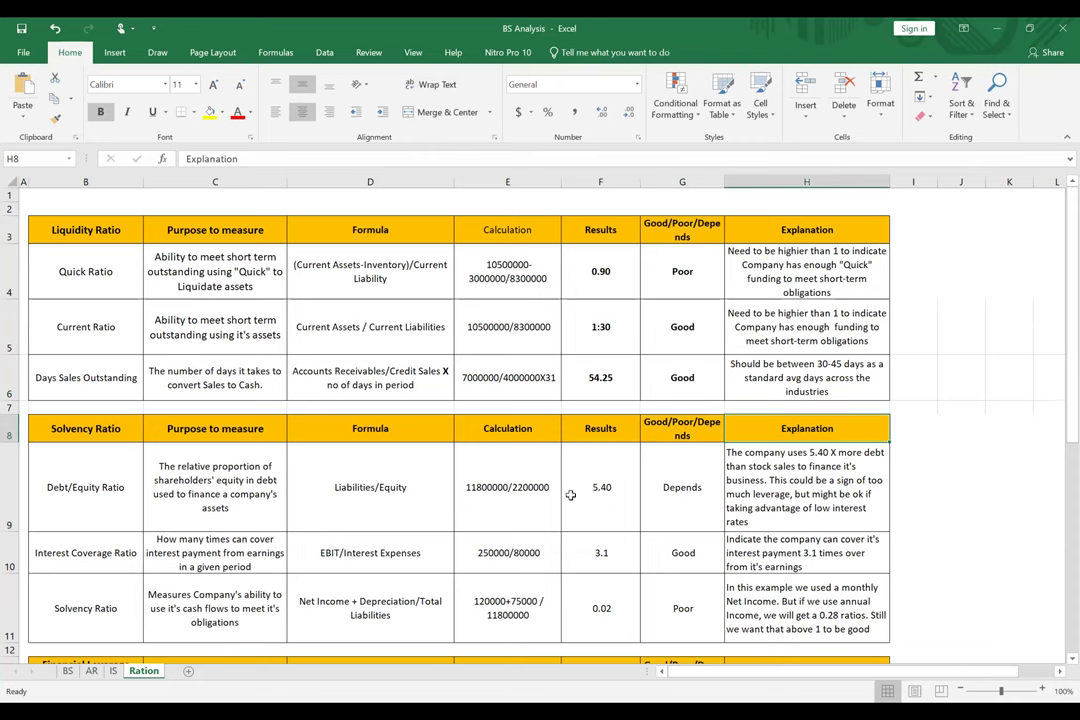
scroll(570, 494, down, 1)
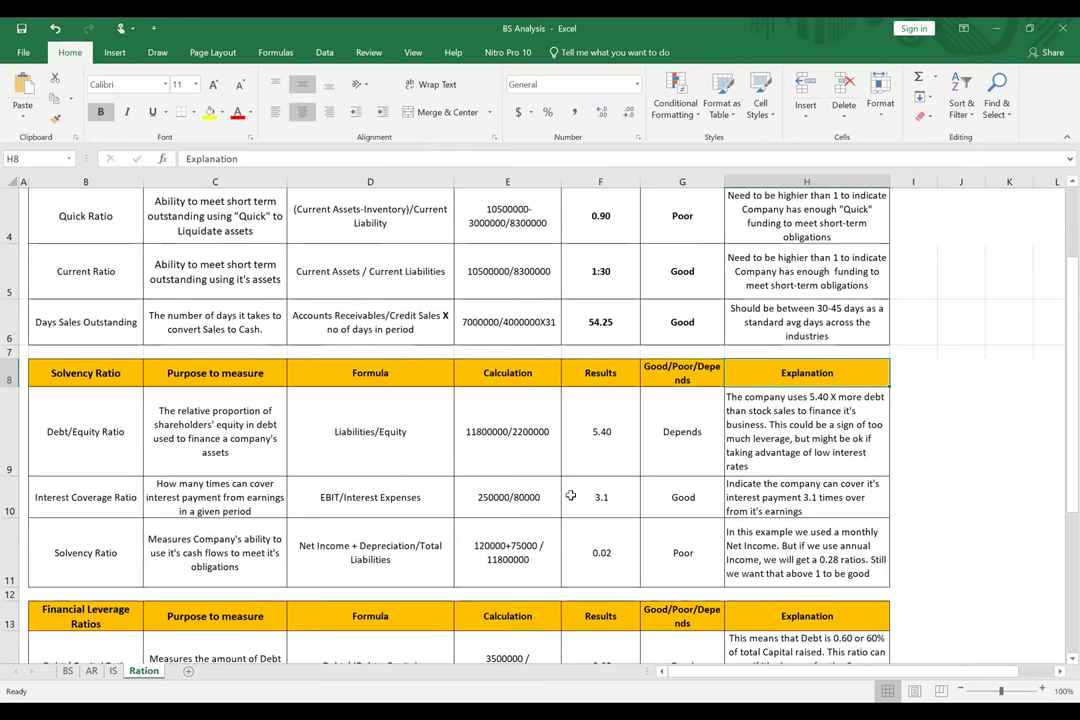
scroll(570, 494, up, 1)
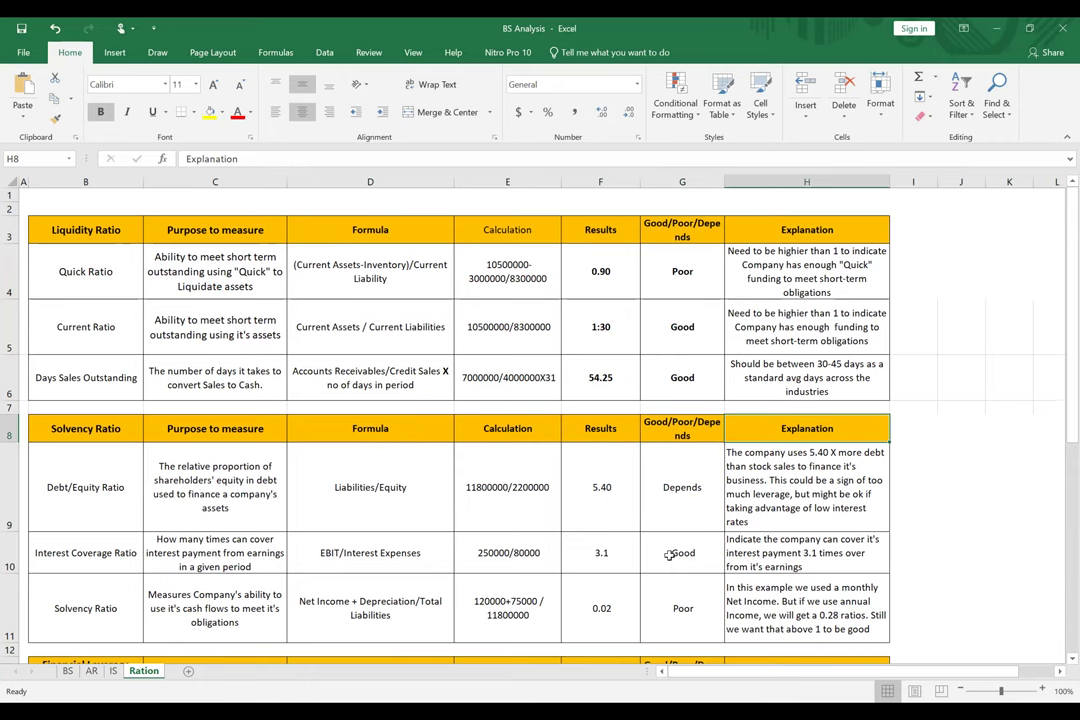
scroll(669, 555, down, 3)
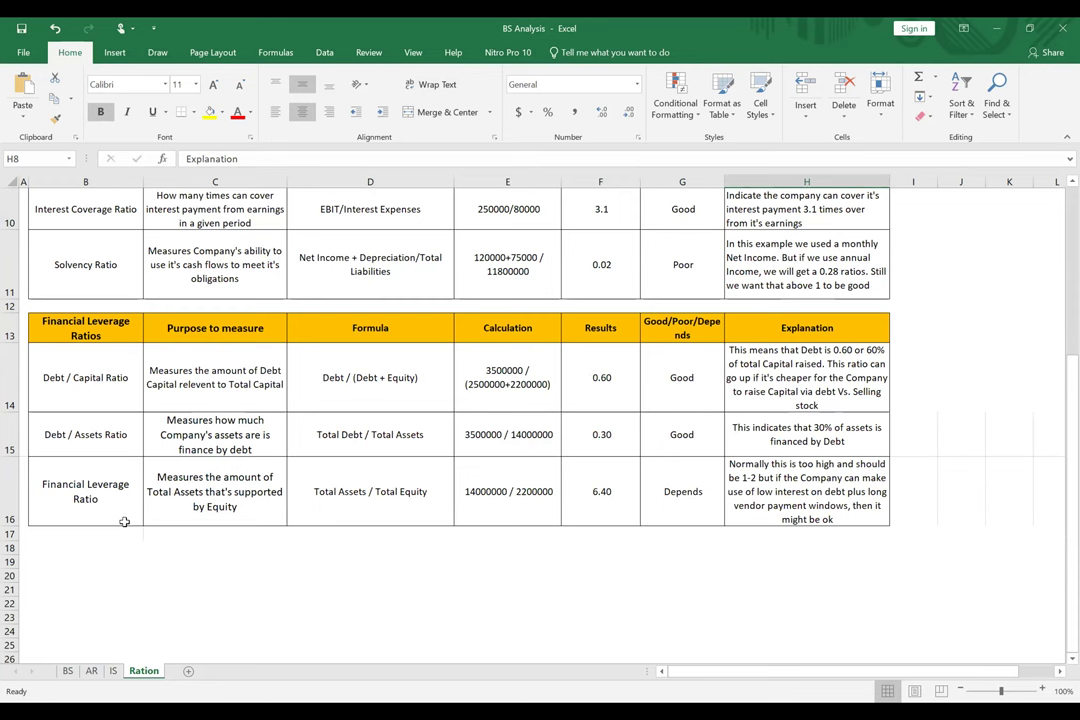
scroll(108, 440, up, 3)
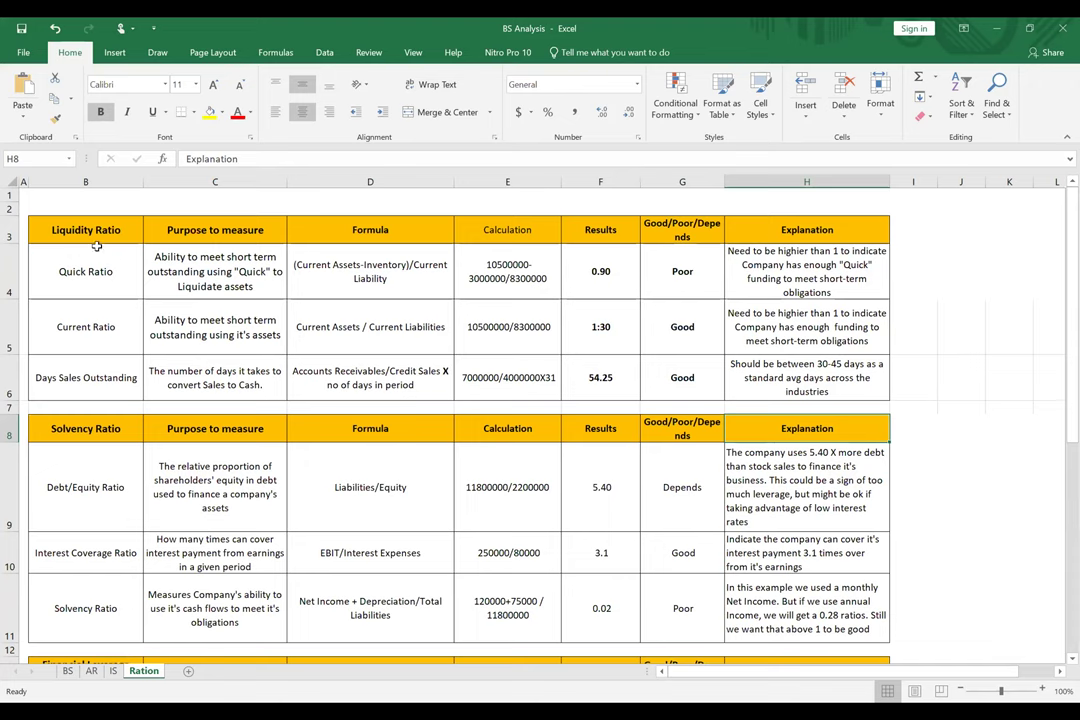
- Review the Current Ratio's formula, result and rating, then the Quick Ratio's calculation, result and rating
click(340, 326)
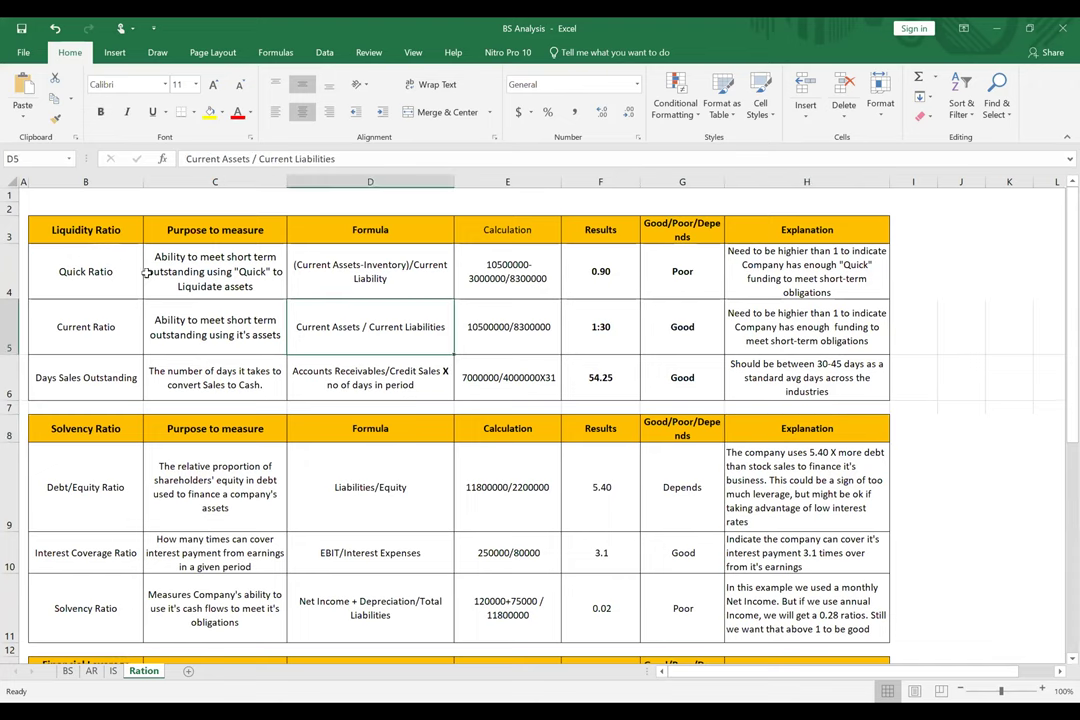
click(87, 271)
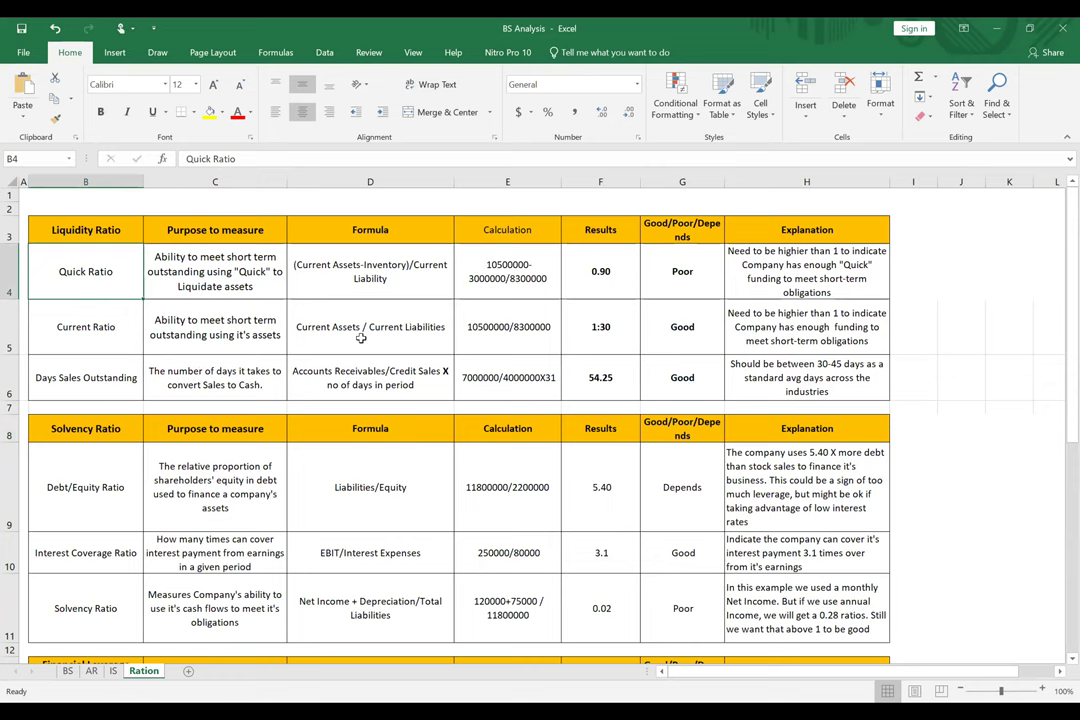
click(345, 325)
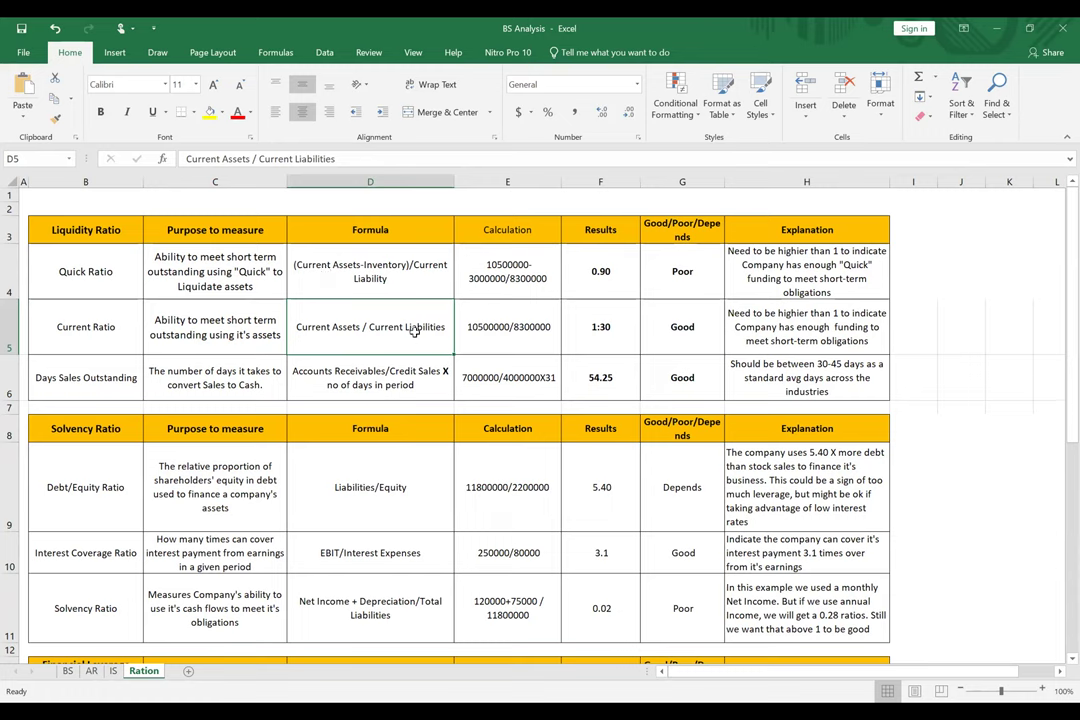
click(601, 338)
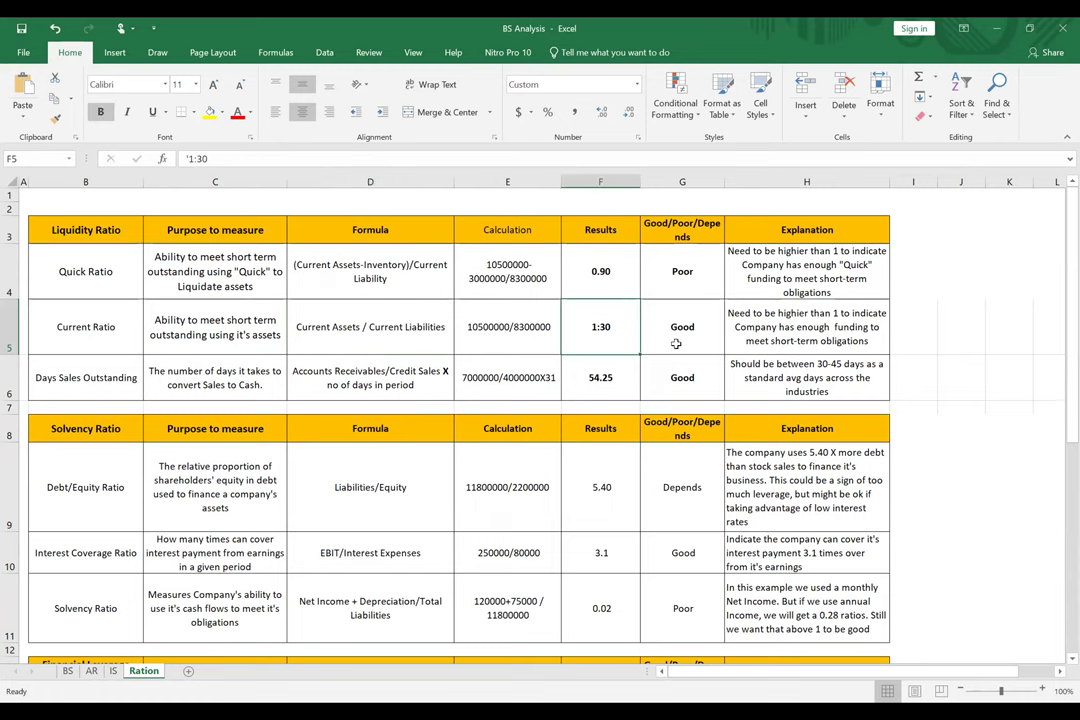
click(676, 343)
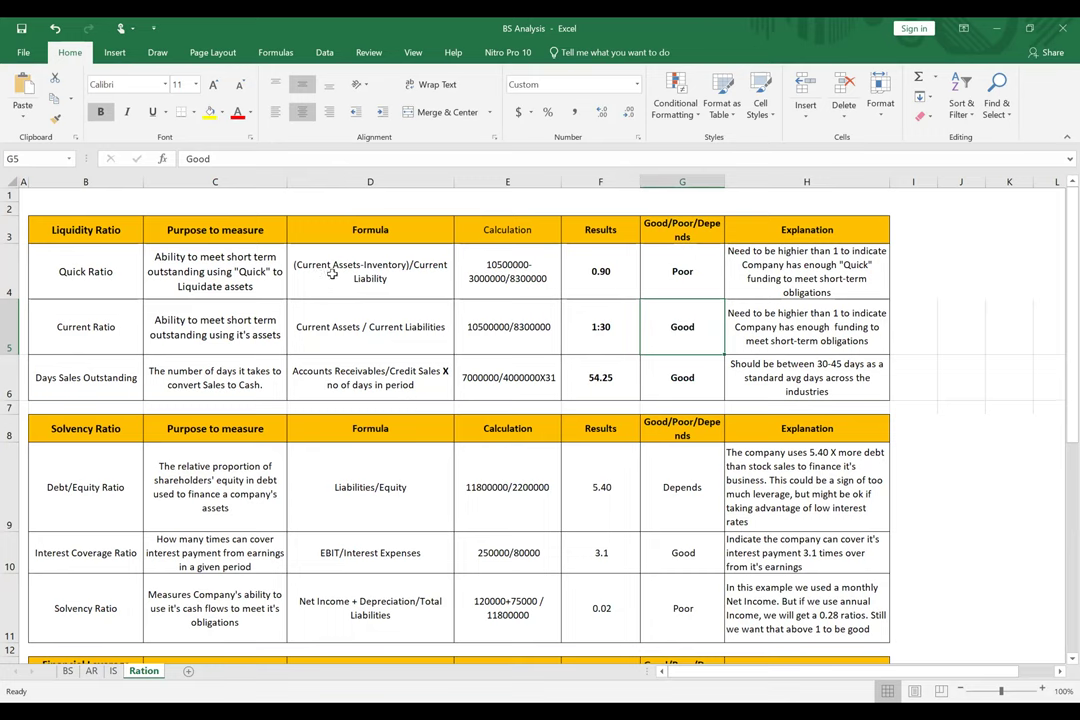
click(500, 272)
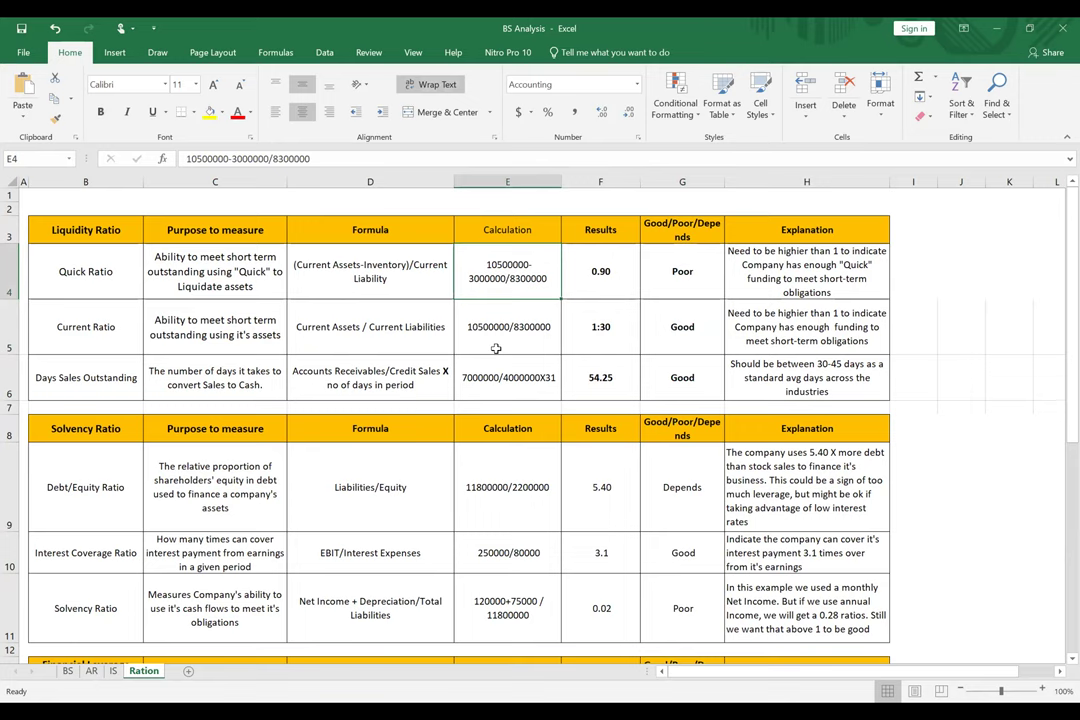
click(599, 273)
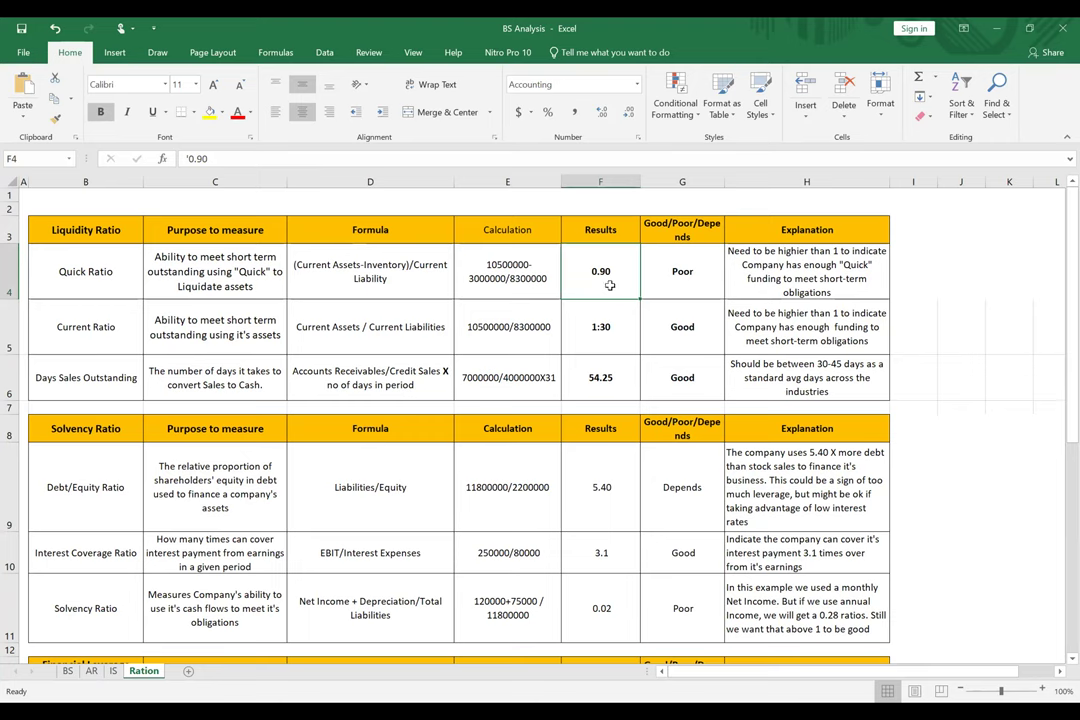
click(692, 280)
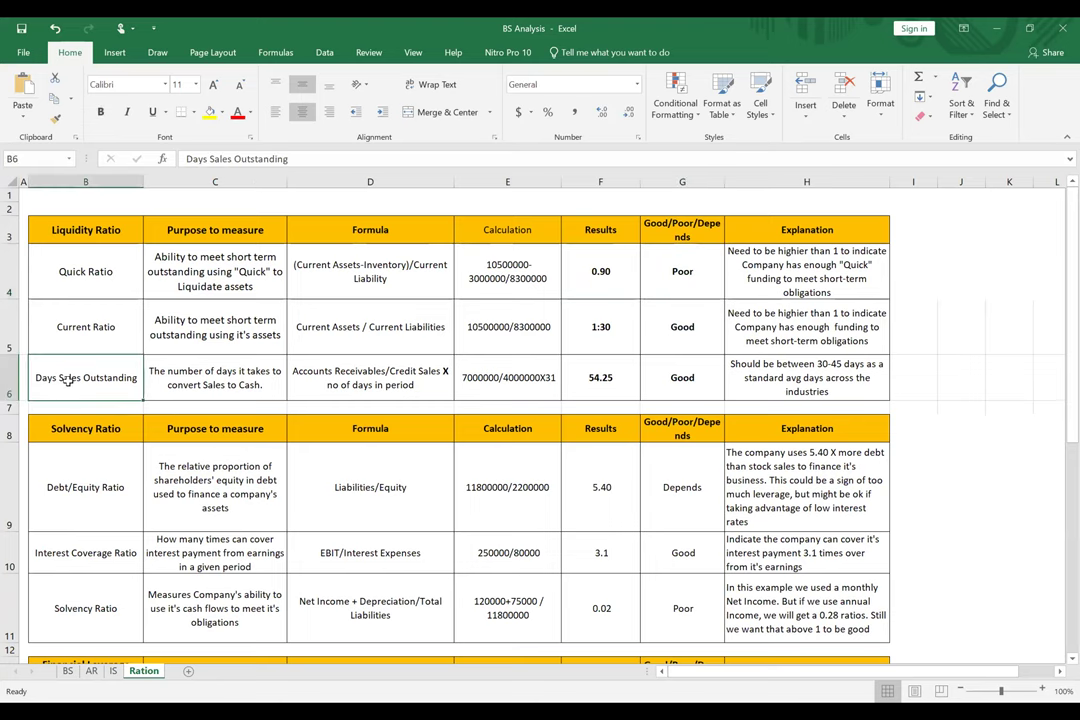
- Highlight the Days Sales Outstanding label and its result with a yellow fill in the Liquidity Ratio table
click(209, 113)
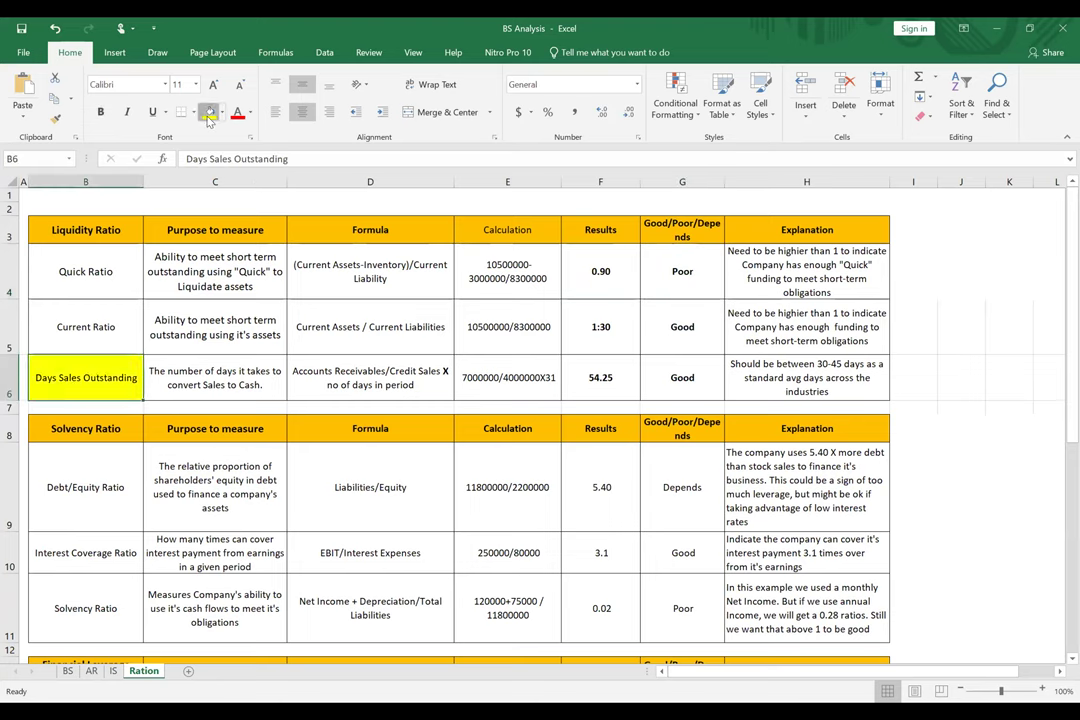
click(252, 480)
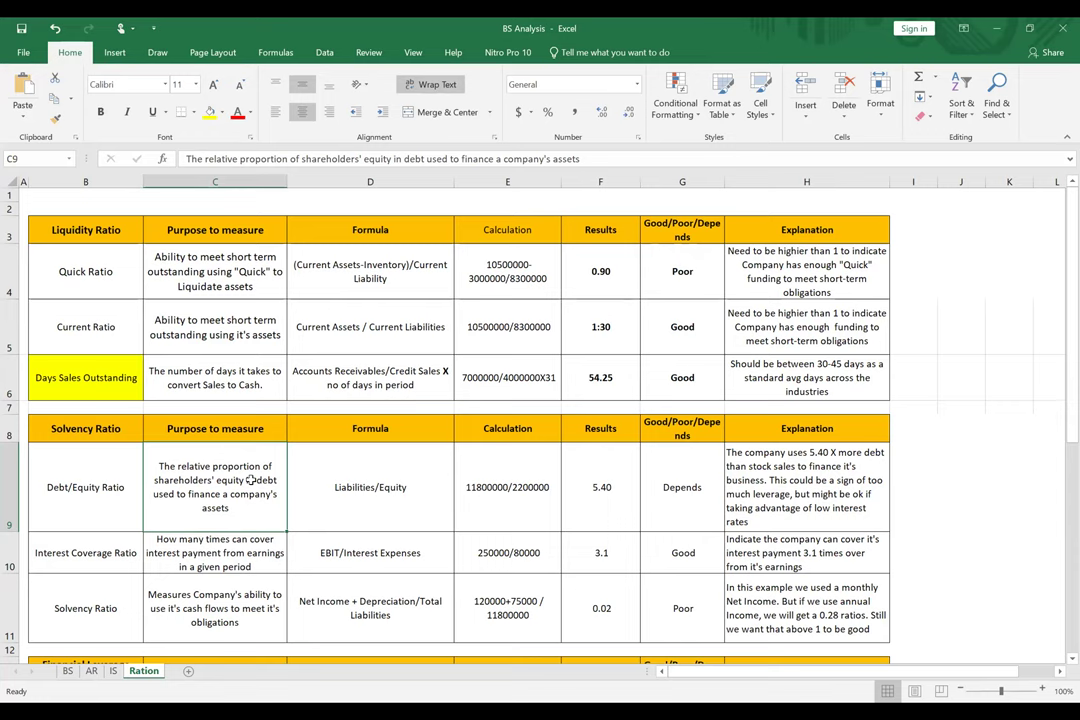
click(615, 372)
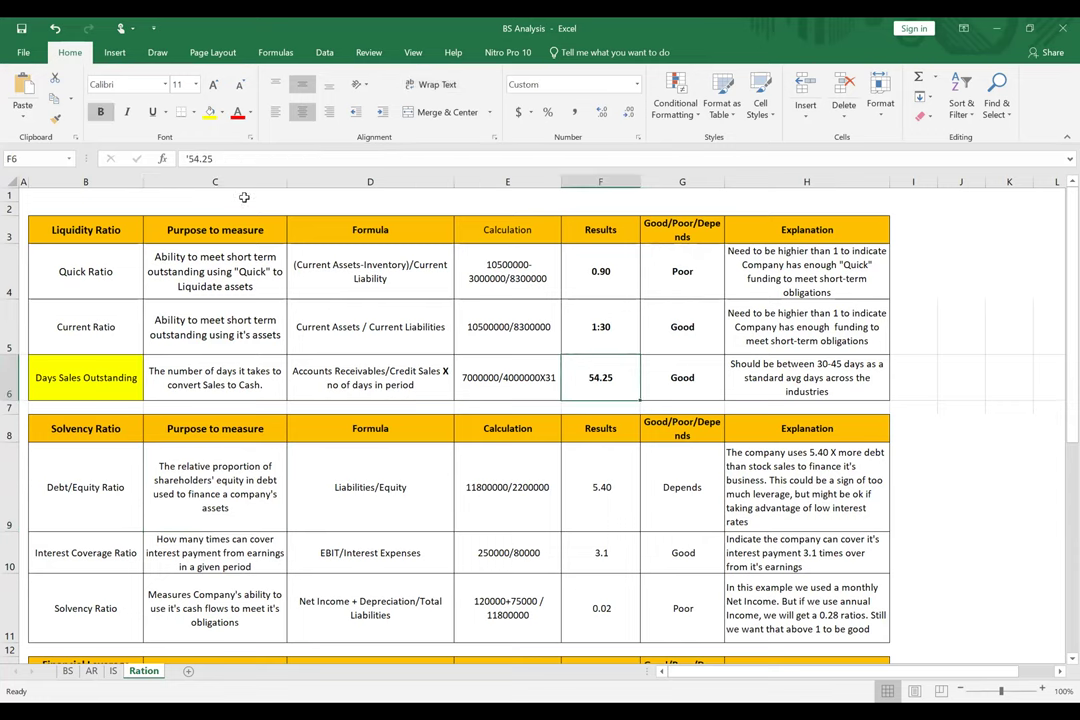
click(210, 111)
click(1006, 328)
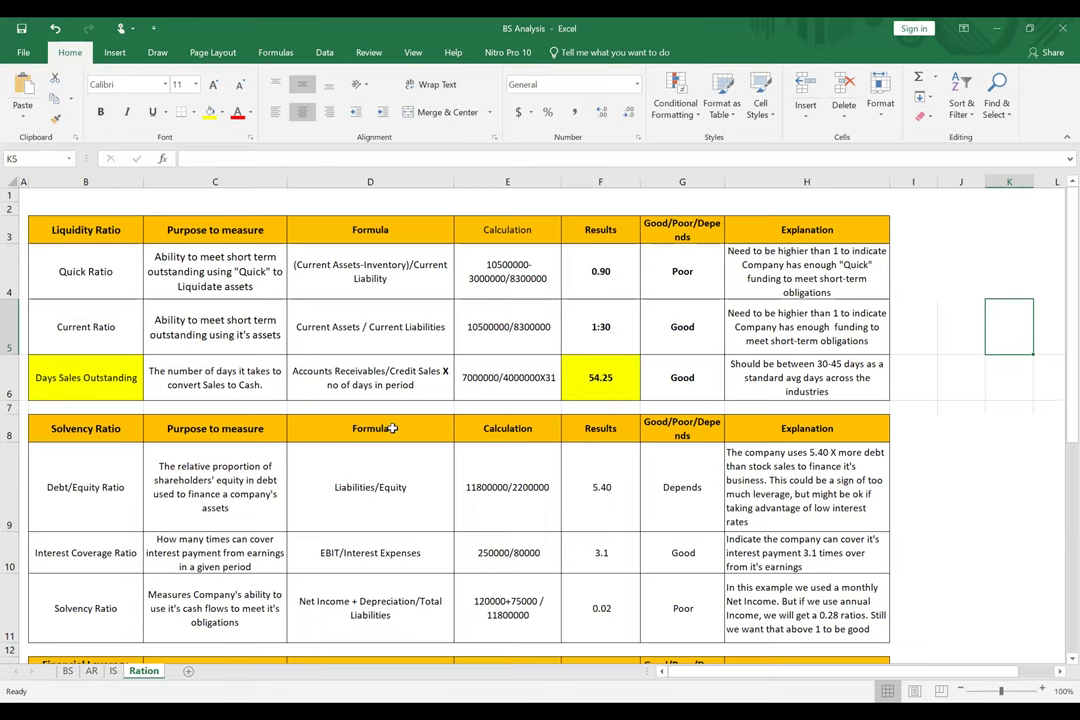
- Check the purpose and result of Days Sales Outstanding and replace its rating with "Below Std."
click(211, 373)
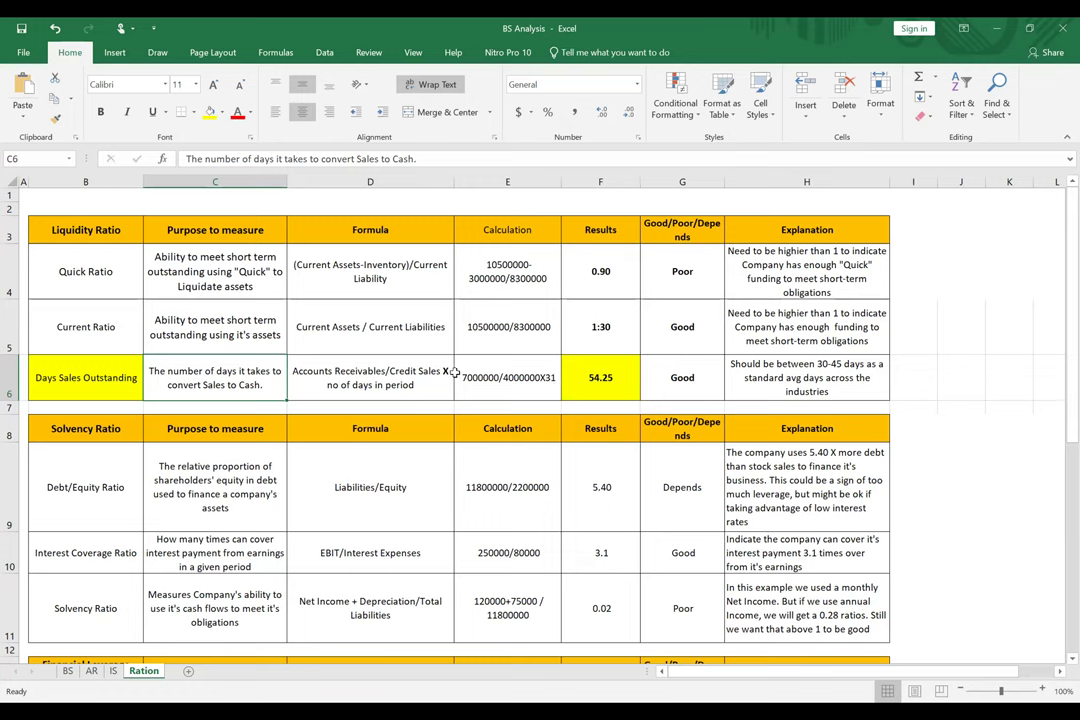
click(594, 386)
click(688, 378)
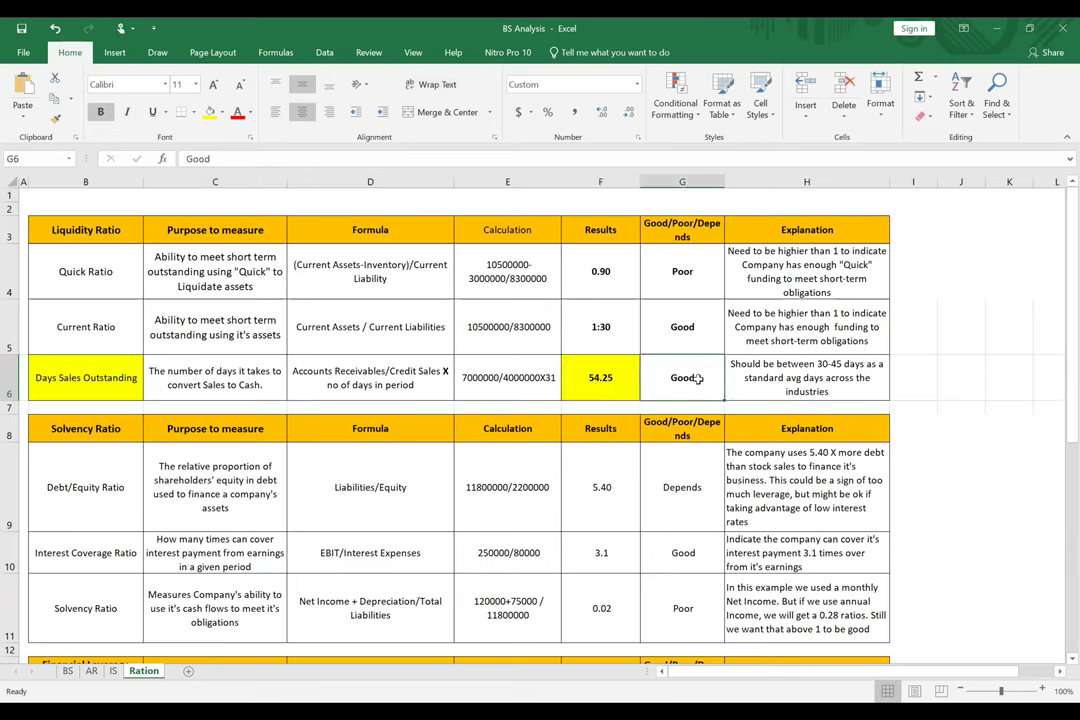
double_click(697, 378)
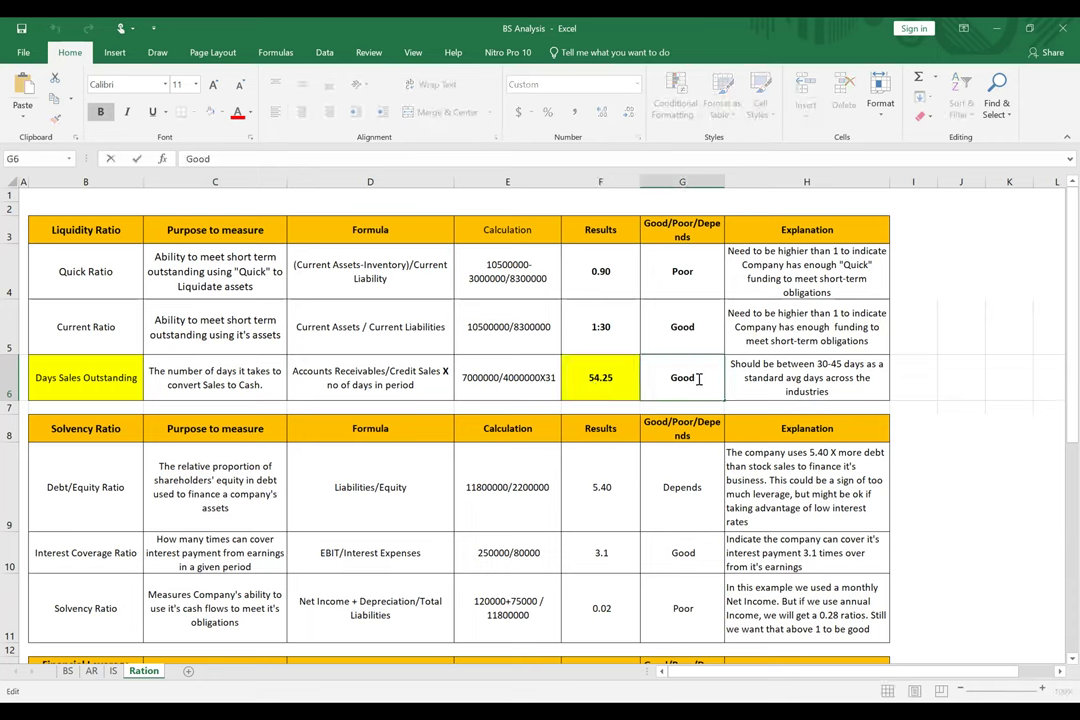
key(BackSpace)
key(BackSpace)
key(BackSpace)
key(BackSpace)
text(b)
key(BackSpace)
text(Bes)
key(BackSpace)
text(low Std.)
click(989, 370)
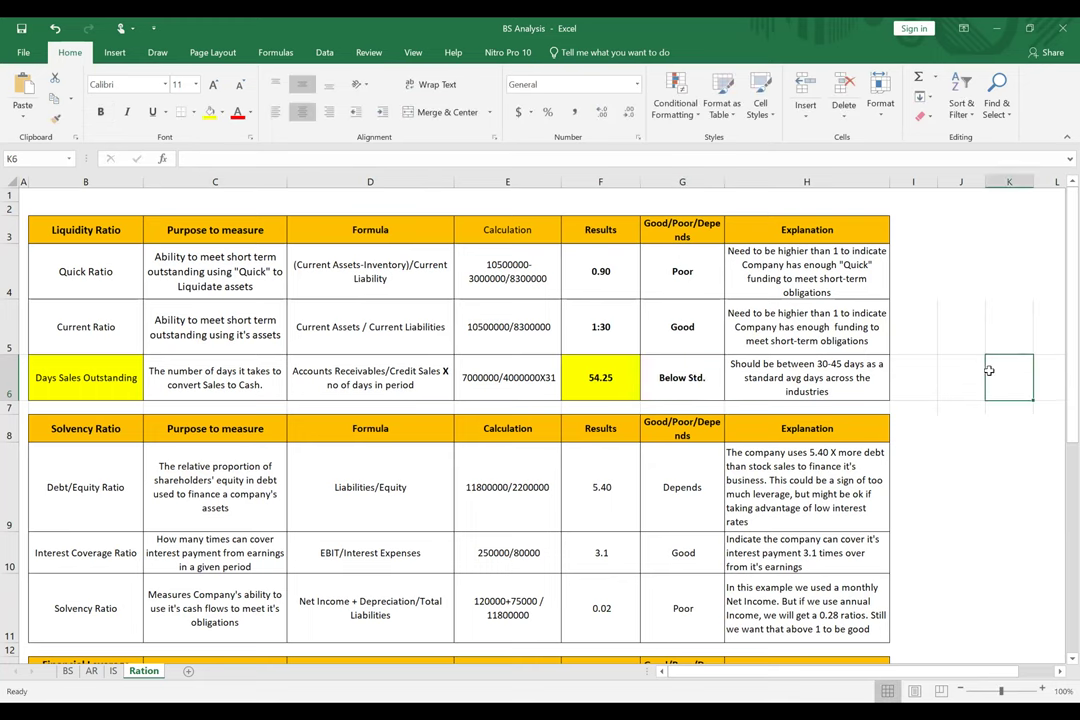
- Compare the Days Sales Outstanding explanation with its result and rating, and glance over the solvency table
click(823, 366)
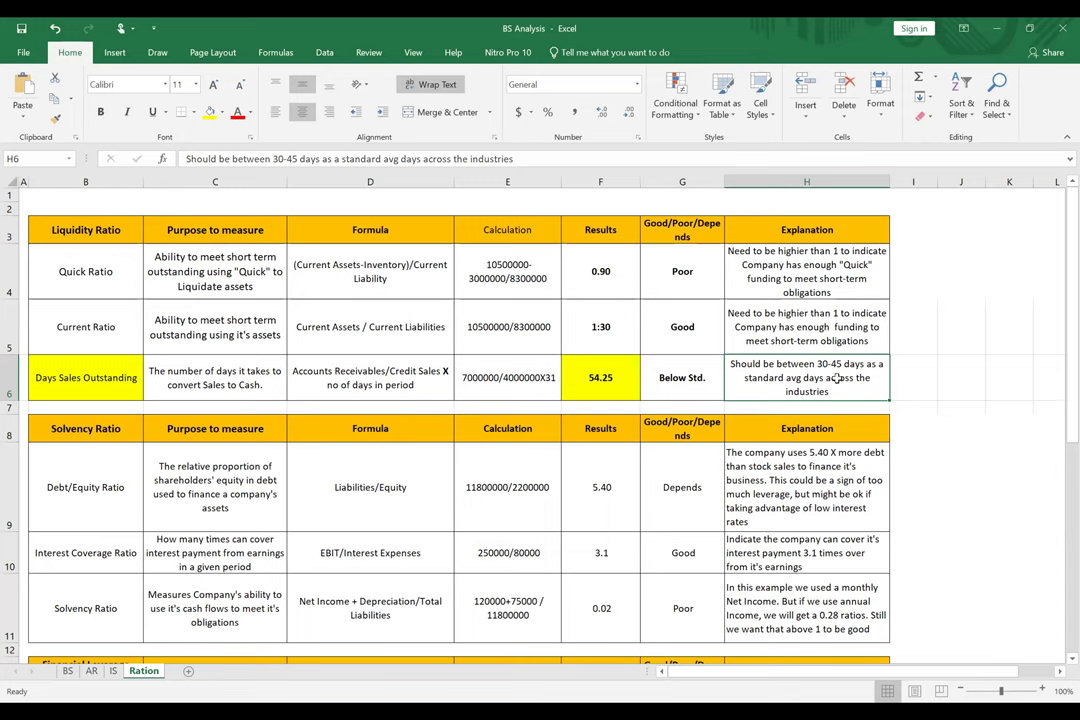
click(598, 380)
click(678, 390)
scroll(375, 397, down, 1)
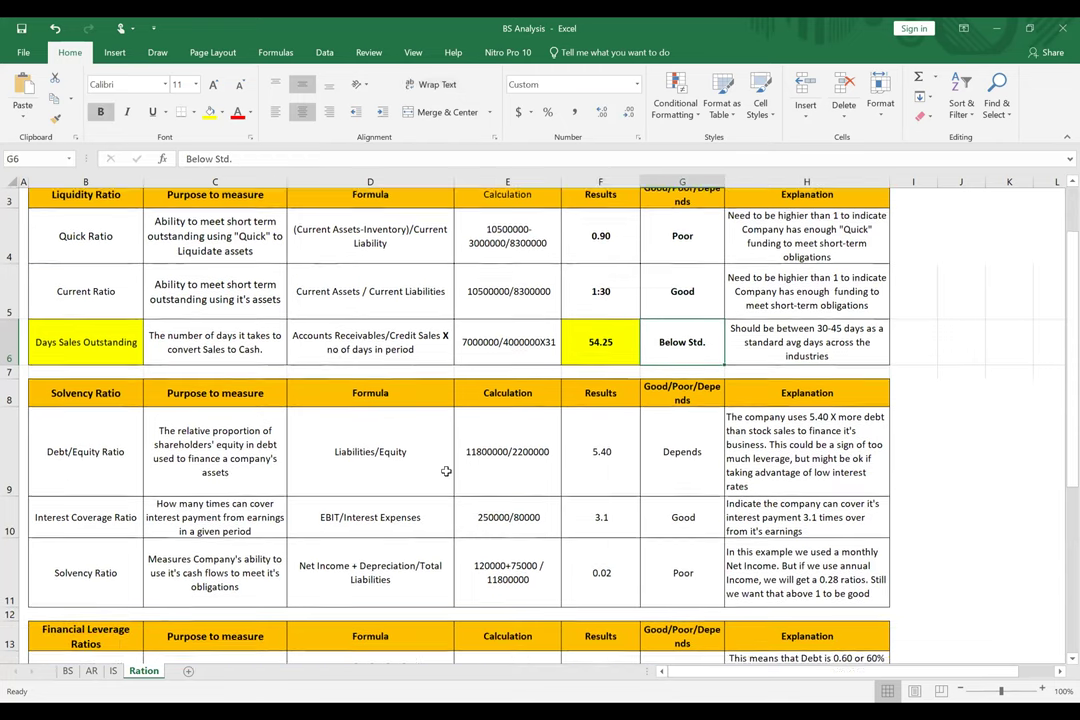
scroll(62, 430, up, 1)
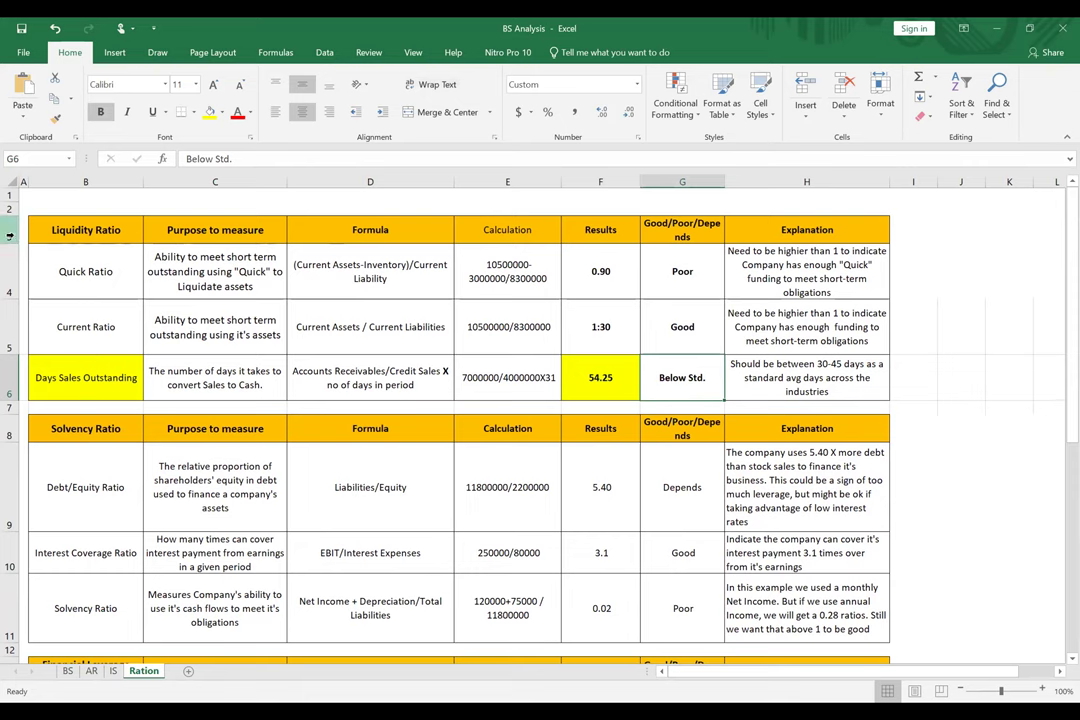
- Set the font colour of the Liquidity Ratio heading to red
click(96, 231)
click(238, 112)
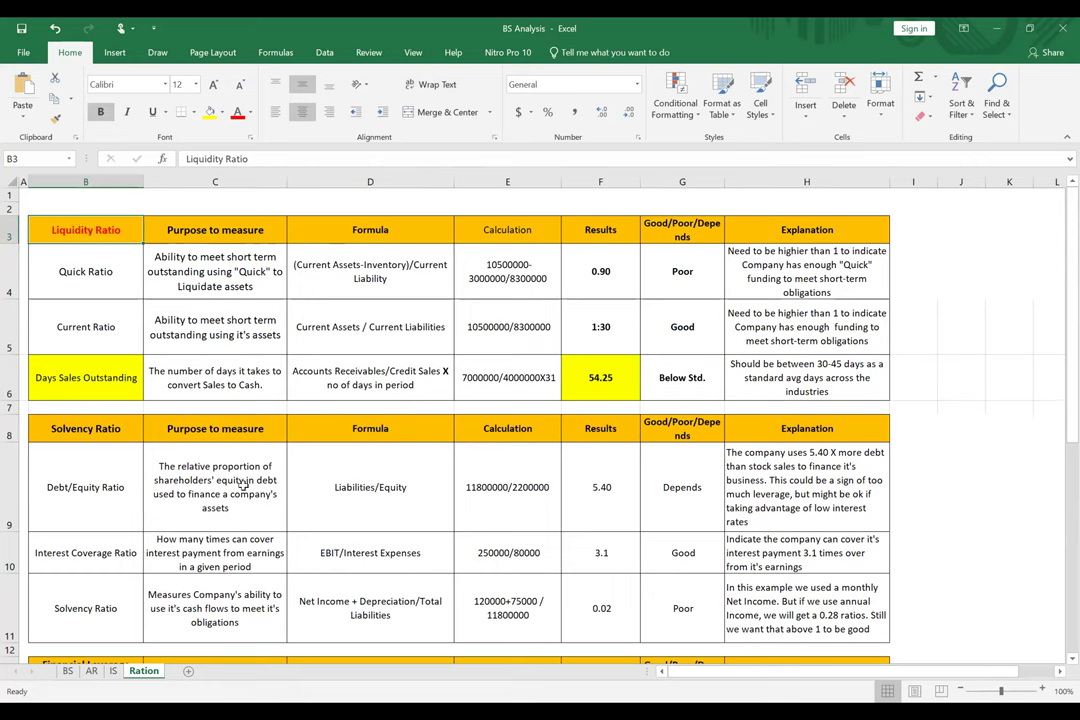
double_click(53, 231)
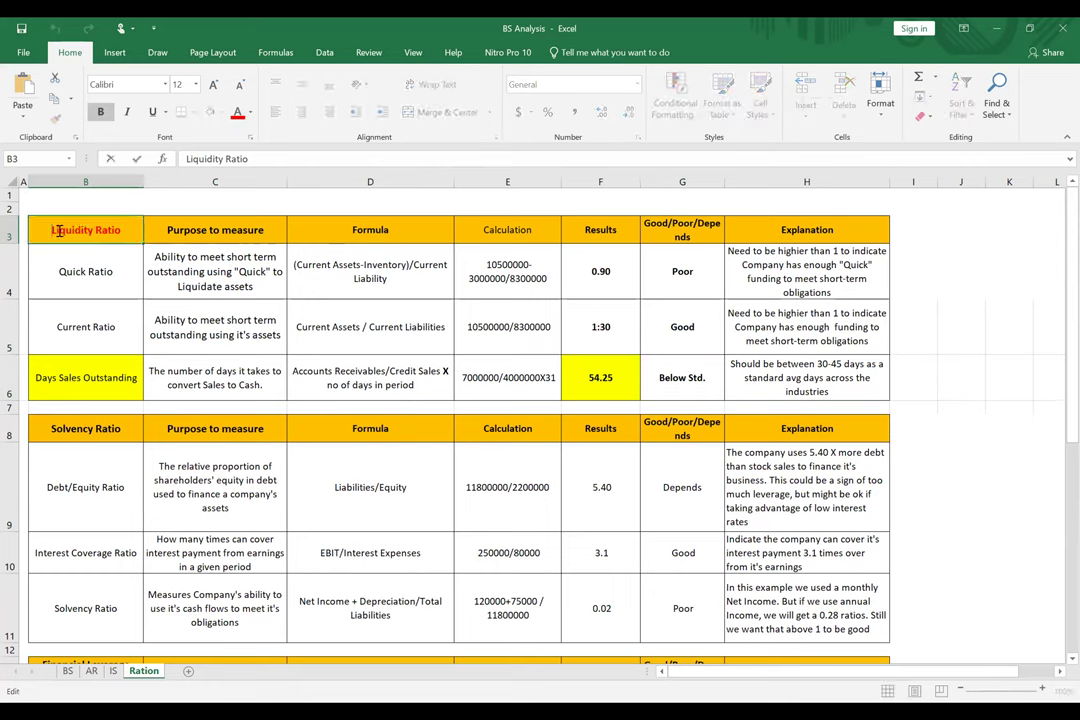
drag(53, 231, 131, 230)
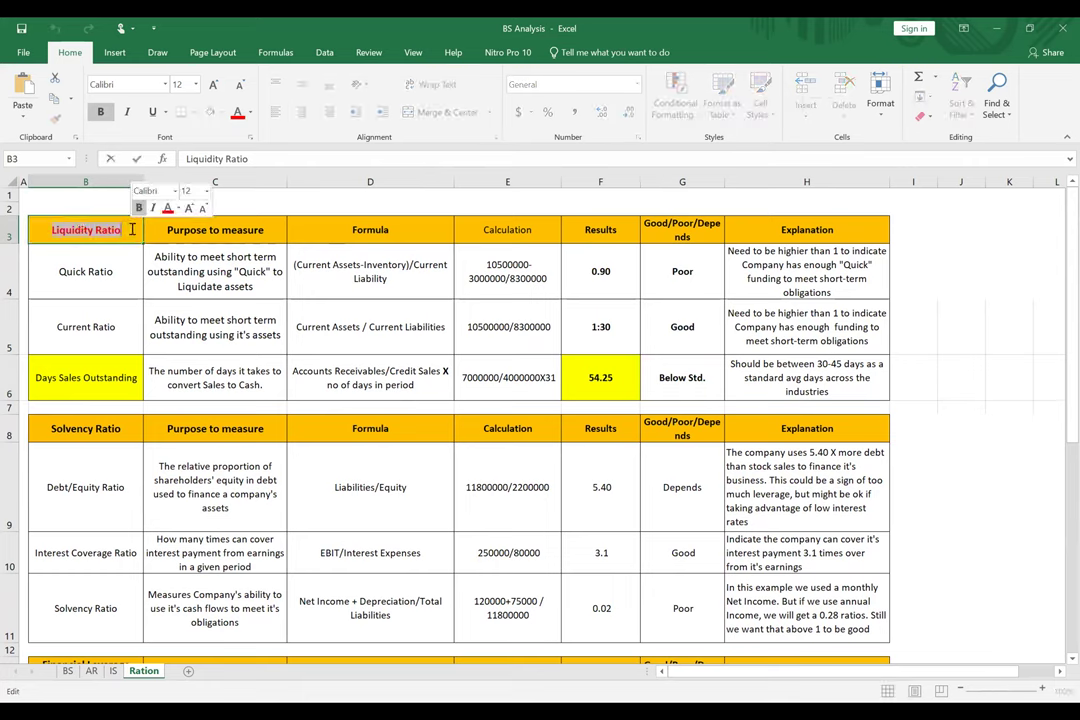
click(911, 308)
click(113, 232)
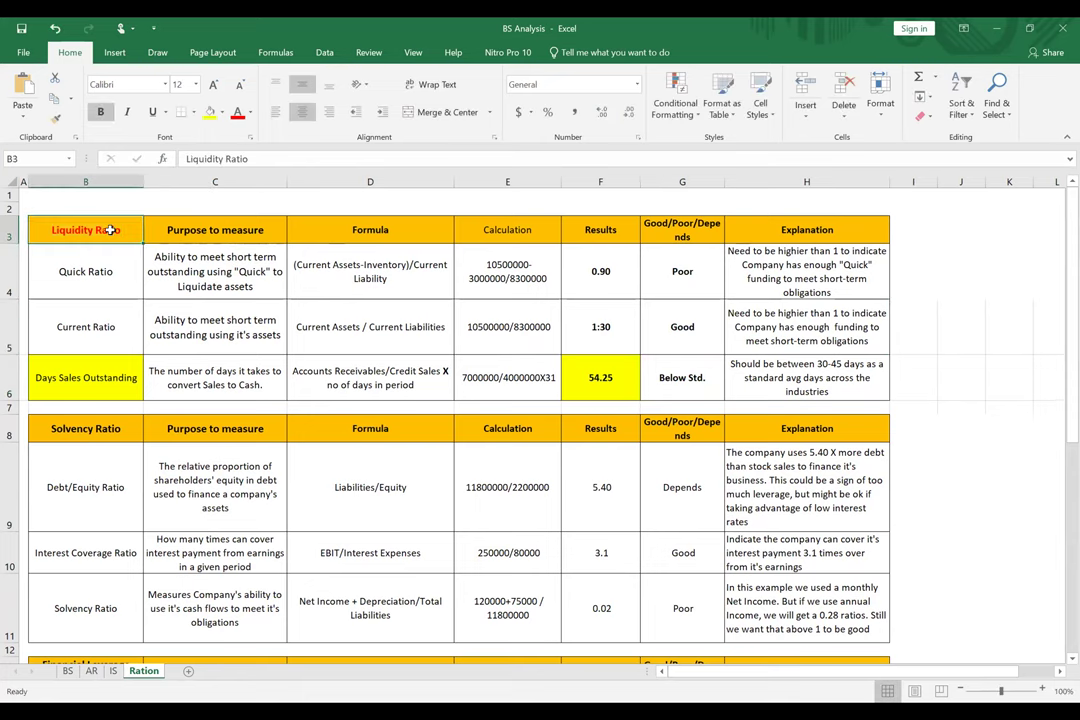
double_click(50, 230)
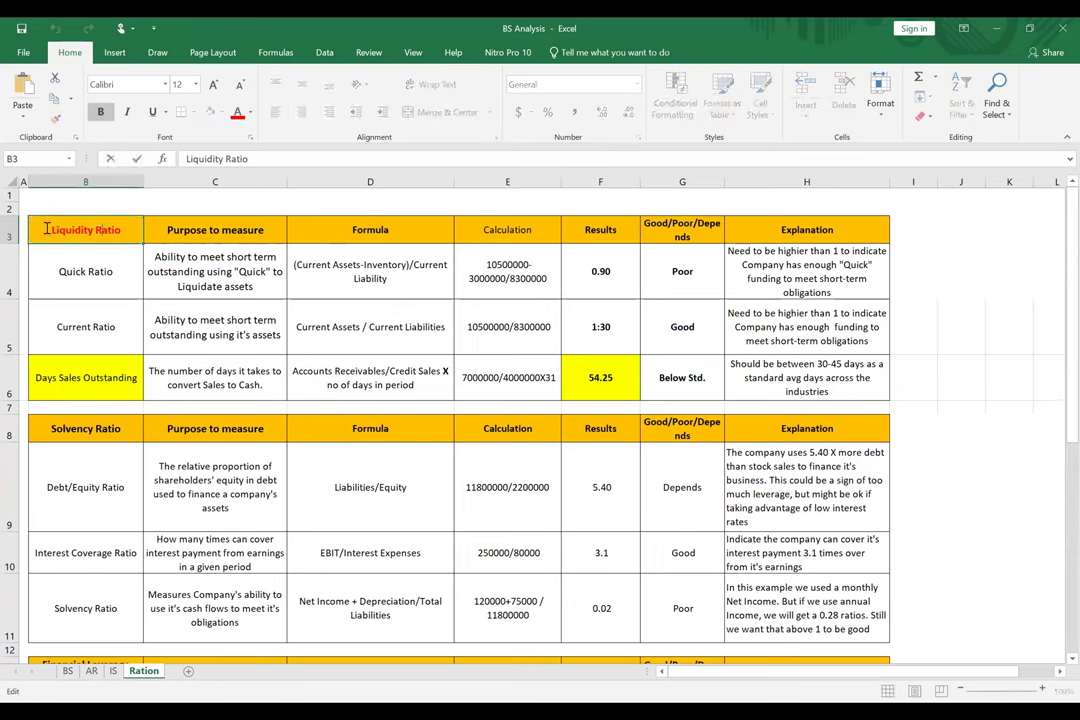
mouse_move(52, 230)
mouse_down()
mouse_move(120, 229)
mouse_move(48, 232)
mouse_up()
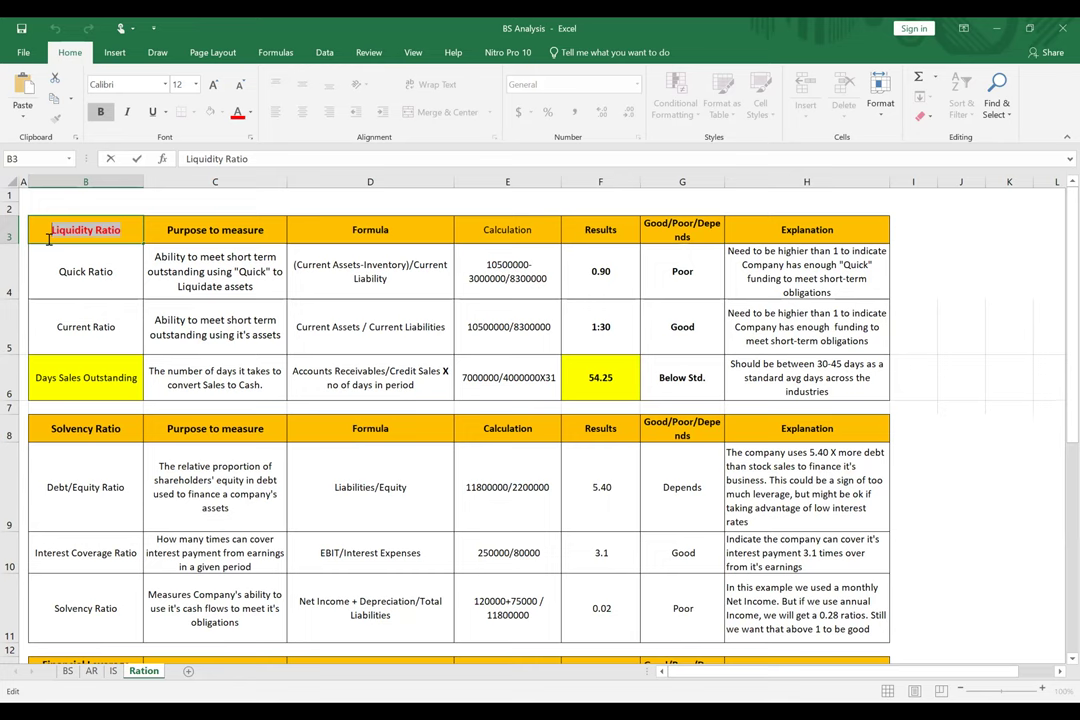
click(964, 347)
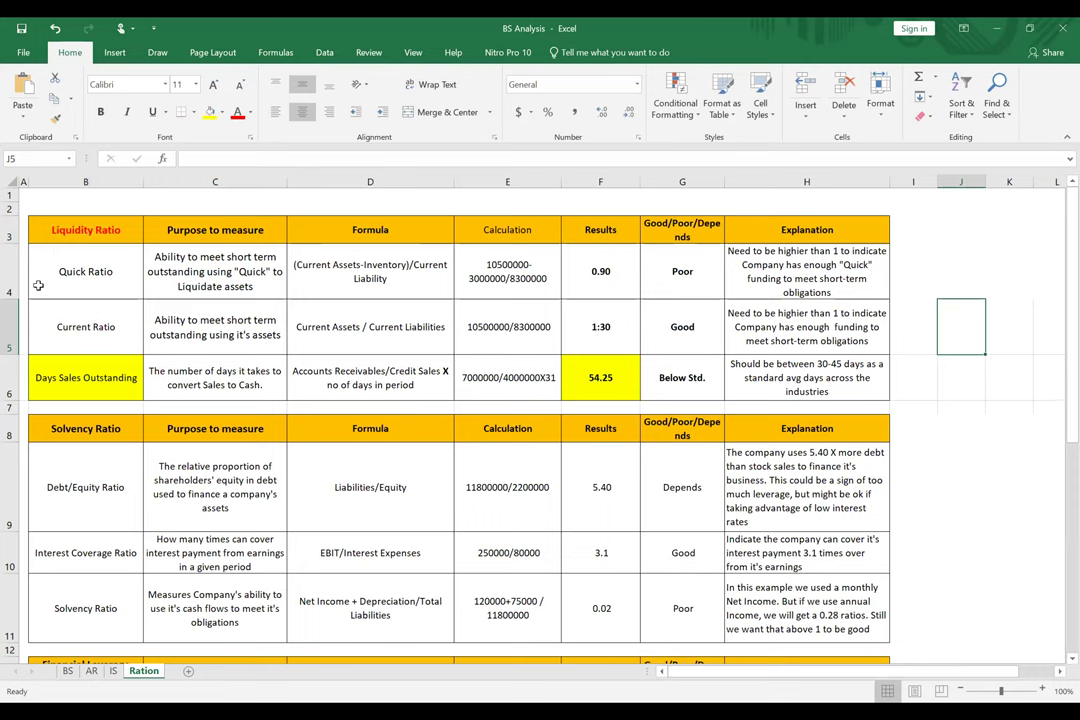
- Set the font colour of the Solvency Ratio table heading to red
click(62, 487)
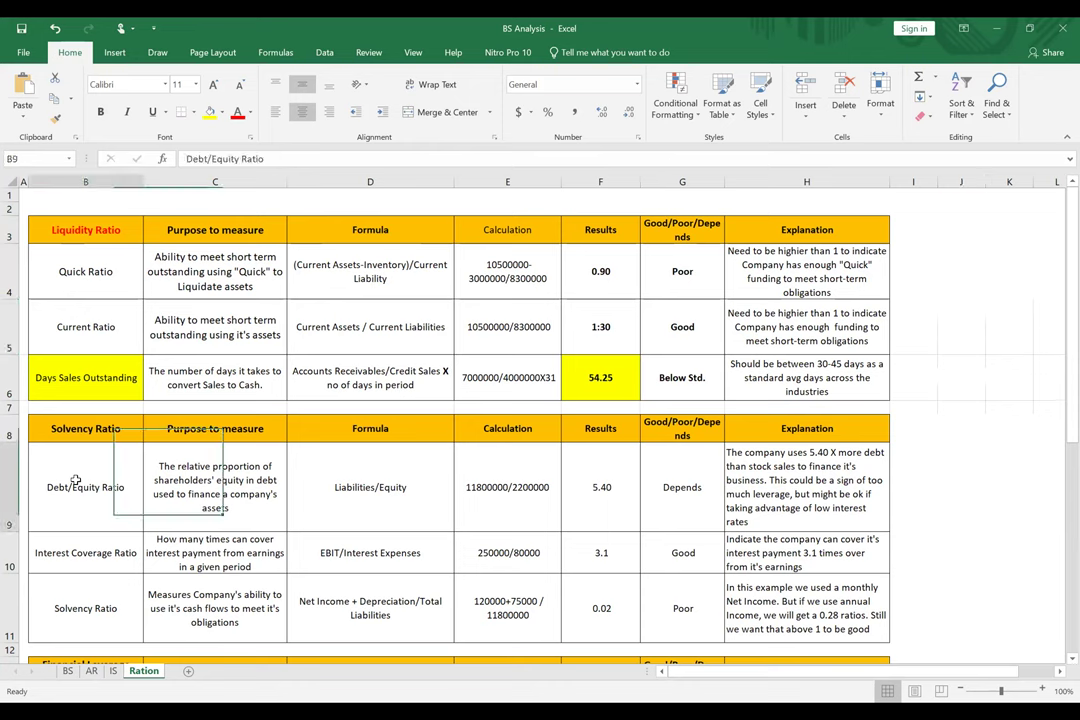
double_click(97, 428)
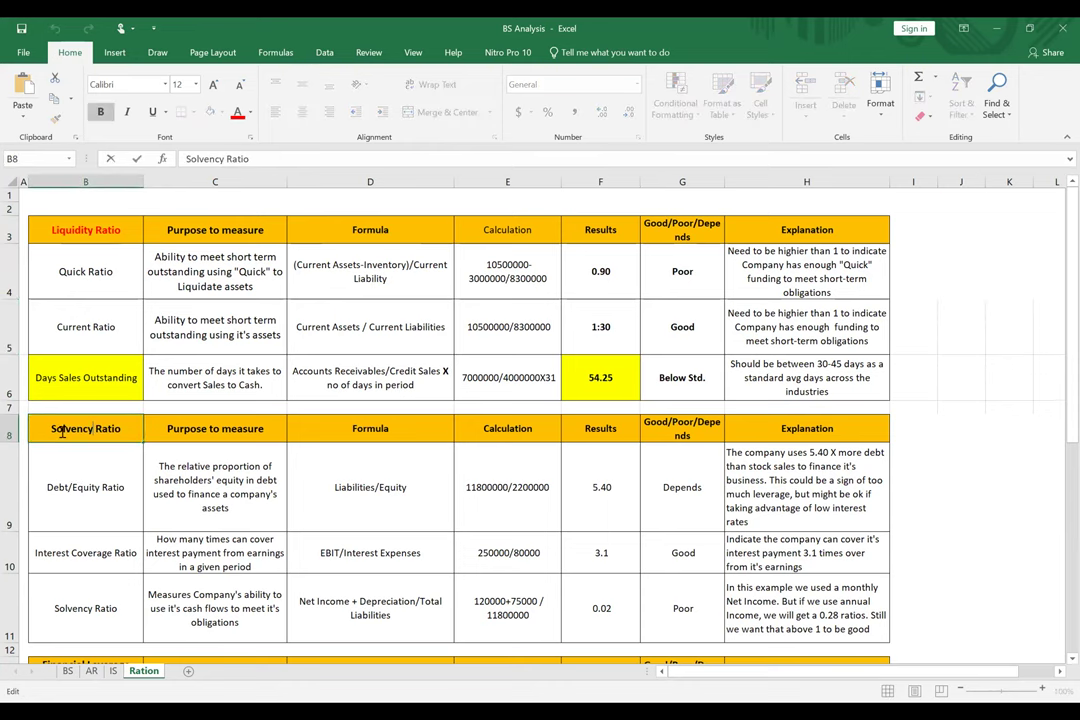
drag(52, 428, 112, 429)
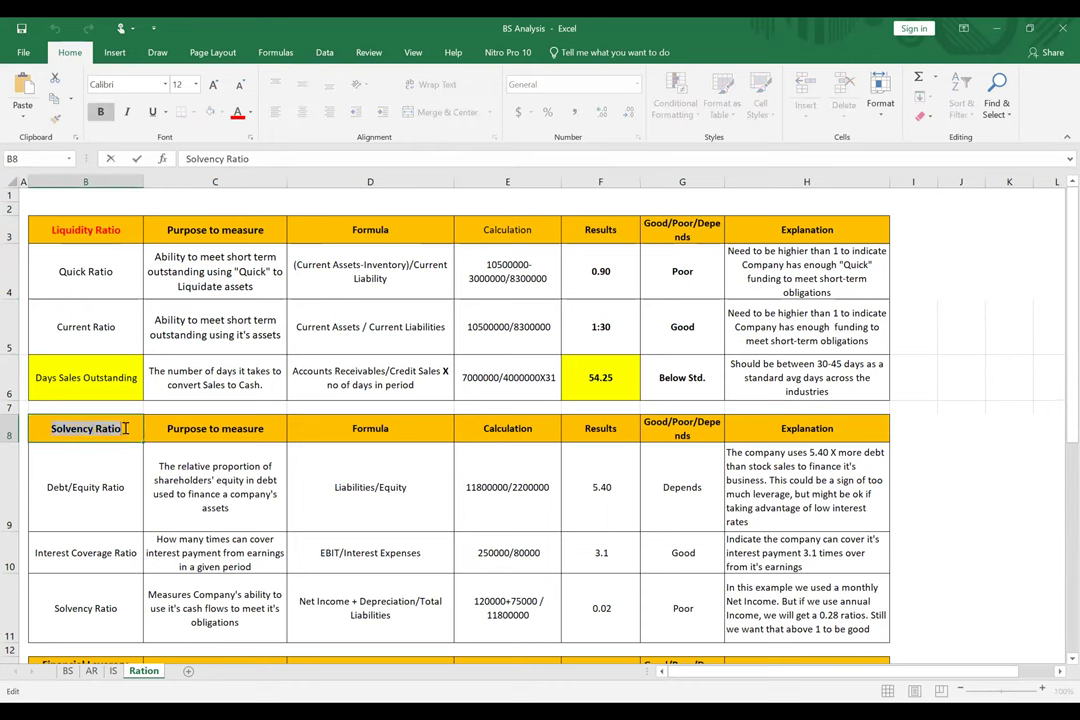
click(237, 112)
click(190, 497)
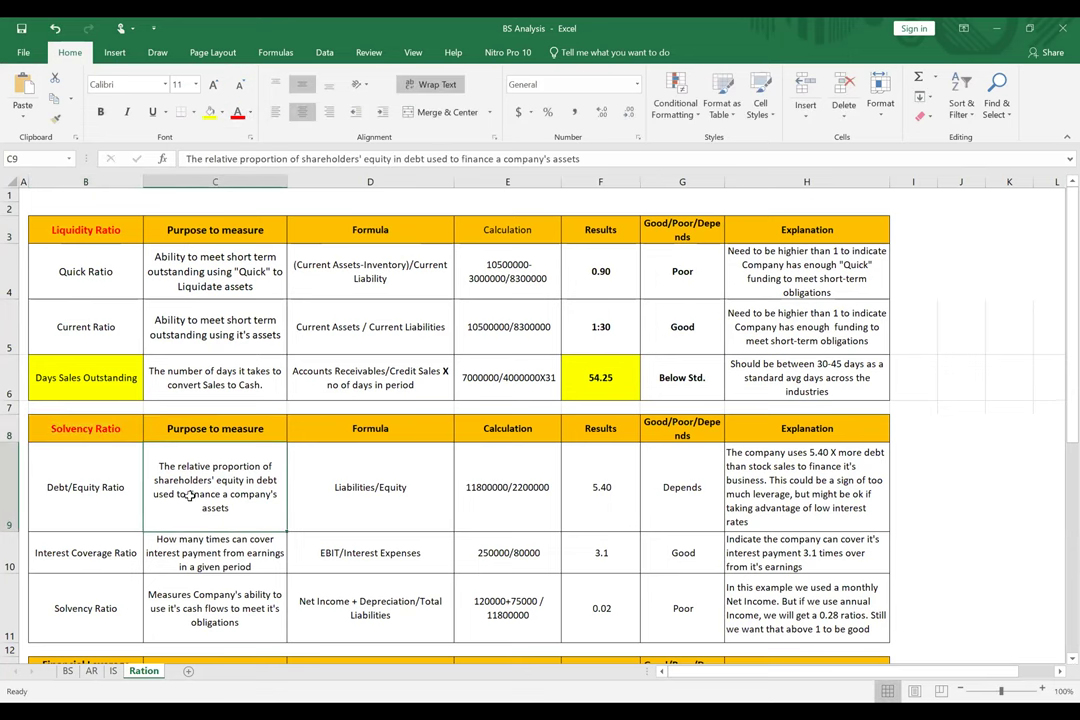
- Review the Debt/Equity Ratio's formula, result and rating in the solvency table
scroll(165, 420, down, 1)
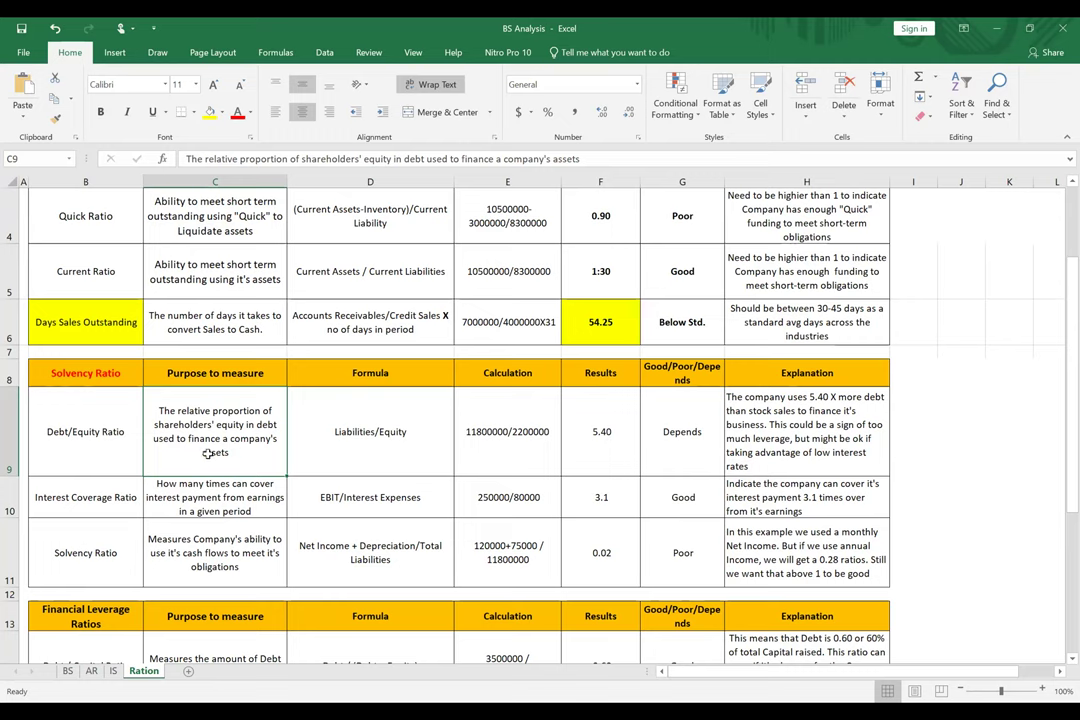
click(340, 432)
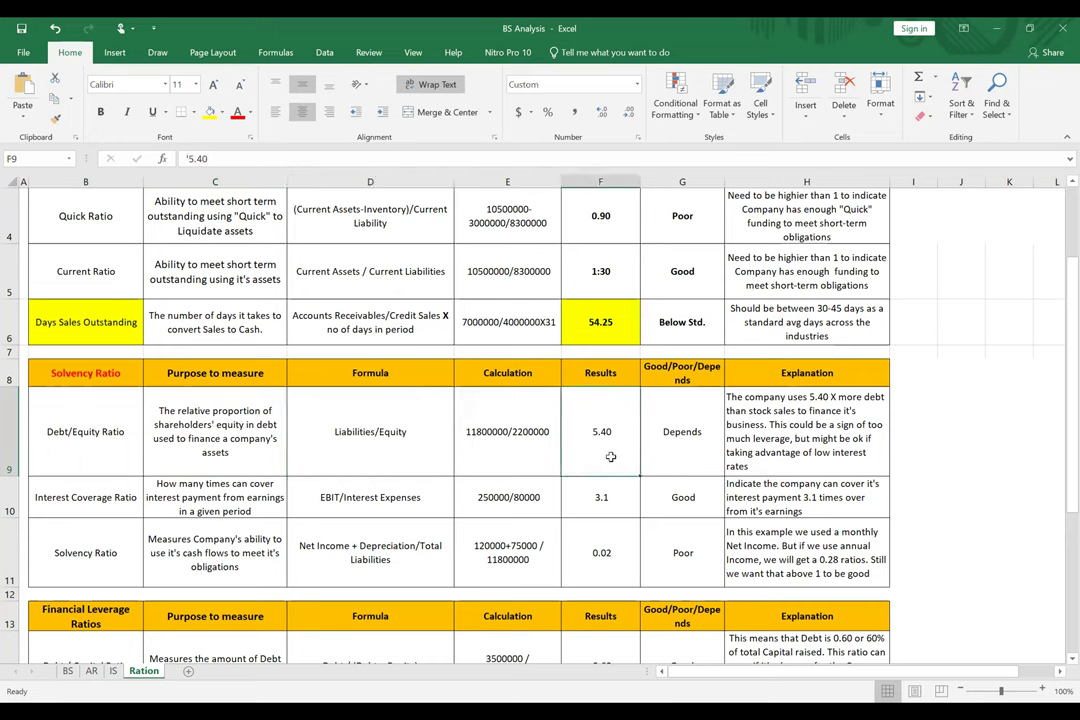
click(673, 441)
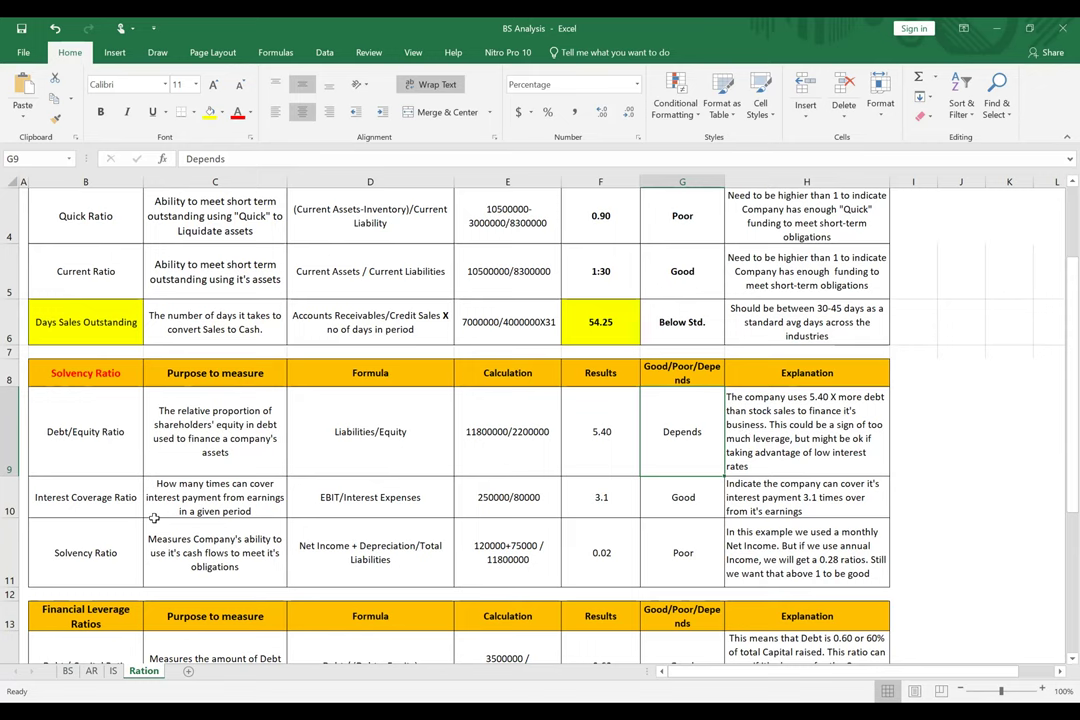
- Give the Interest Coverage Ratio label a red font and a light green fill
click(76, 497)
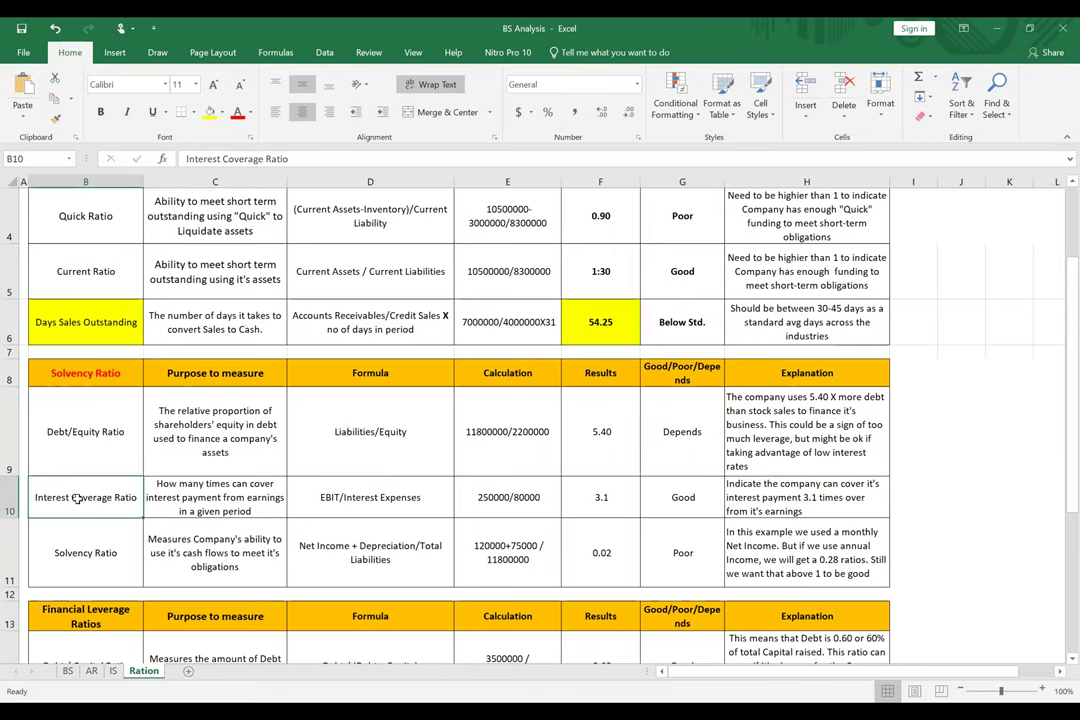
double_click(76, 497)
drag(33, 497, 148, 490)
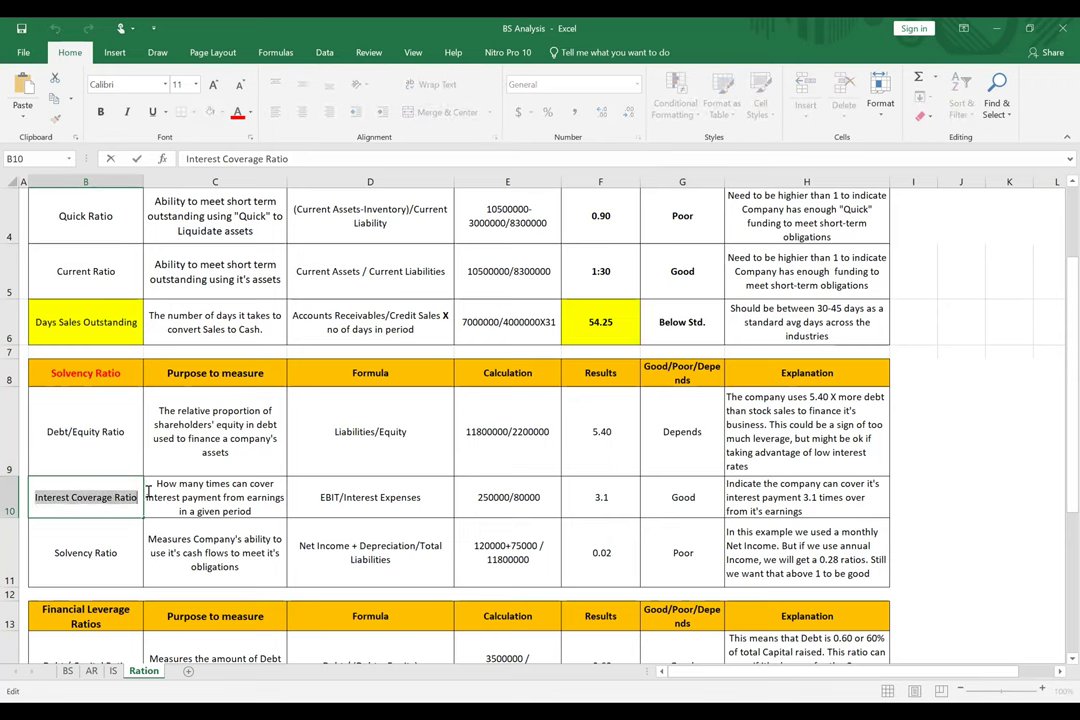
click(237, 112)
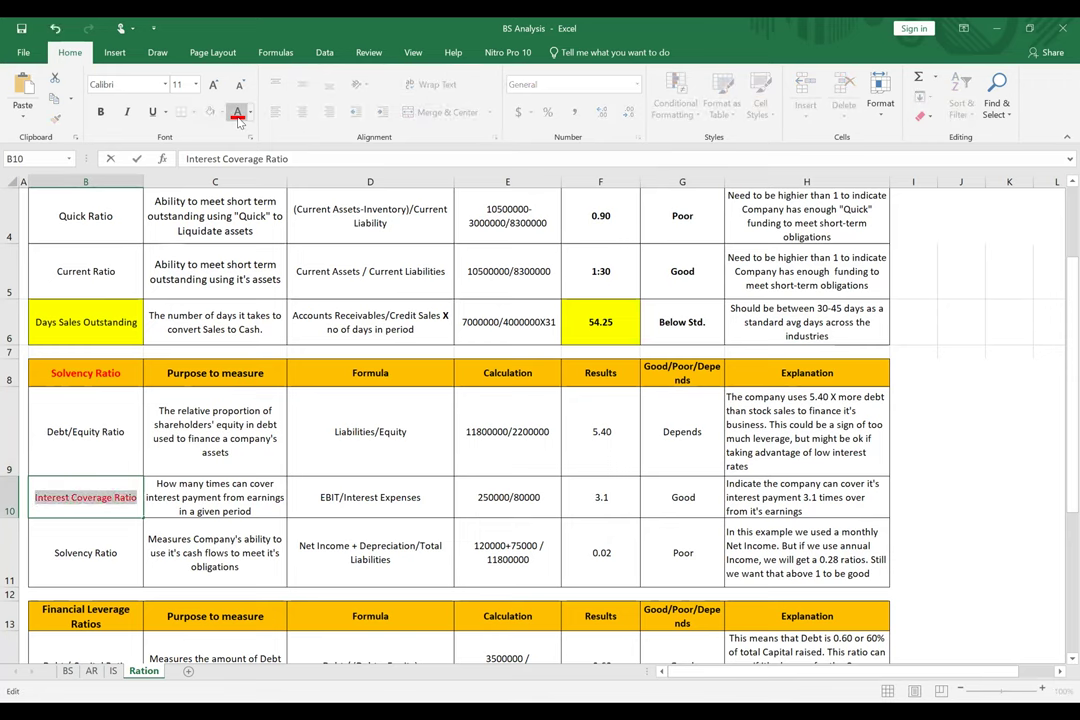
click(243, 539)
click(66, 492)
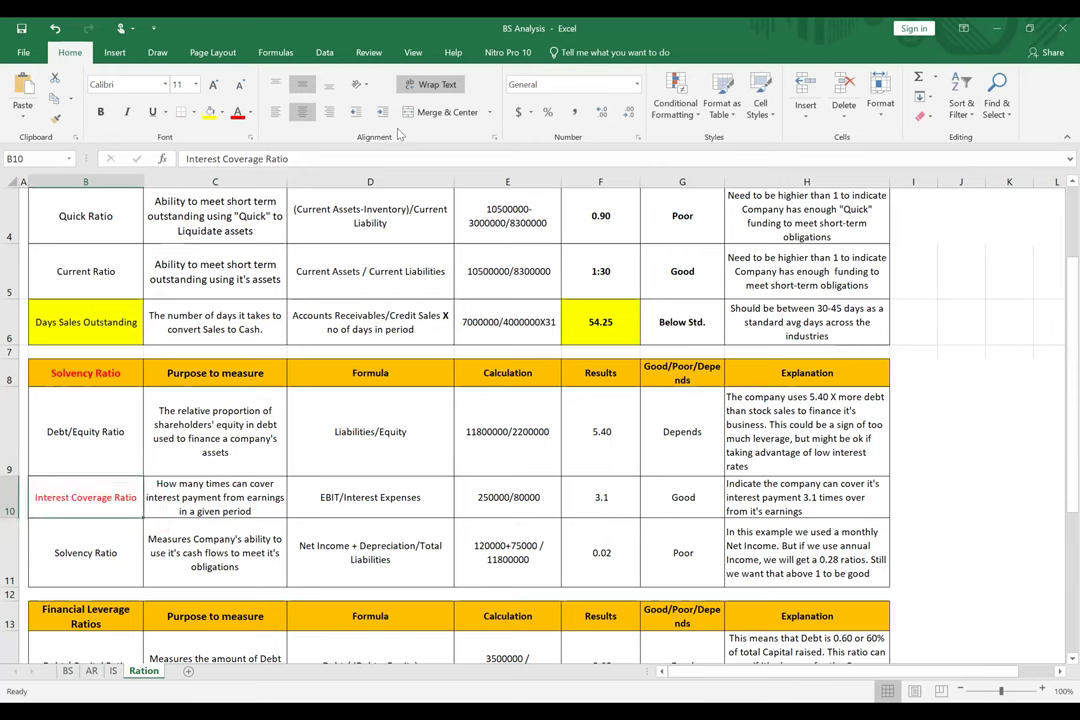
click(224, 113)
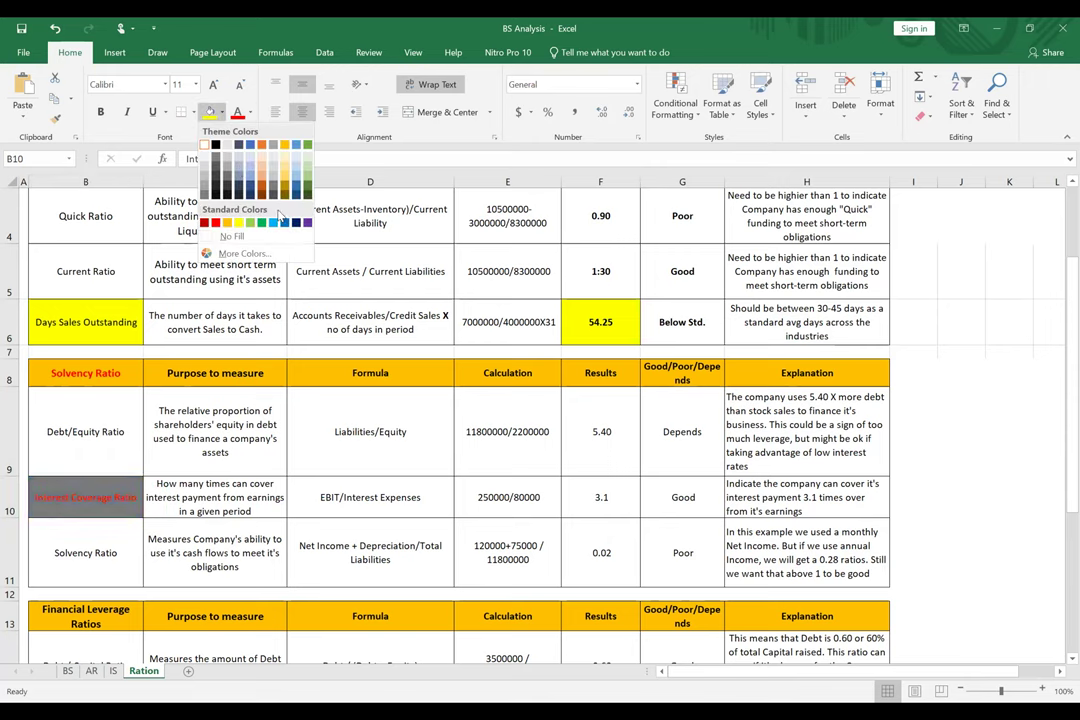
click(250, 222)
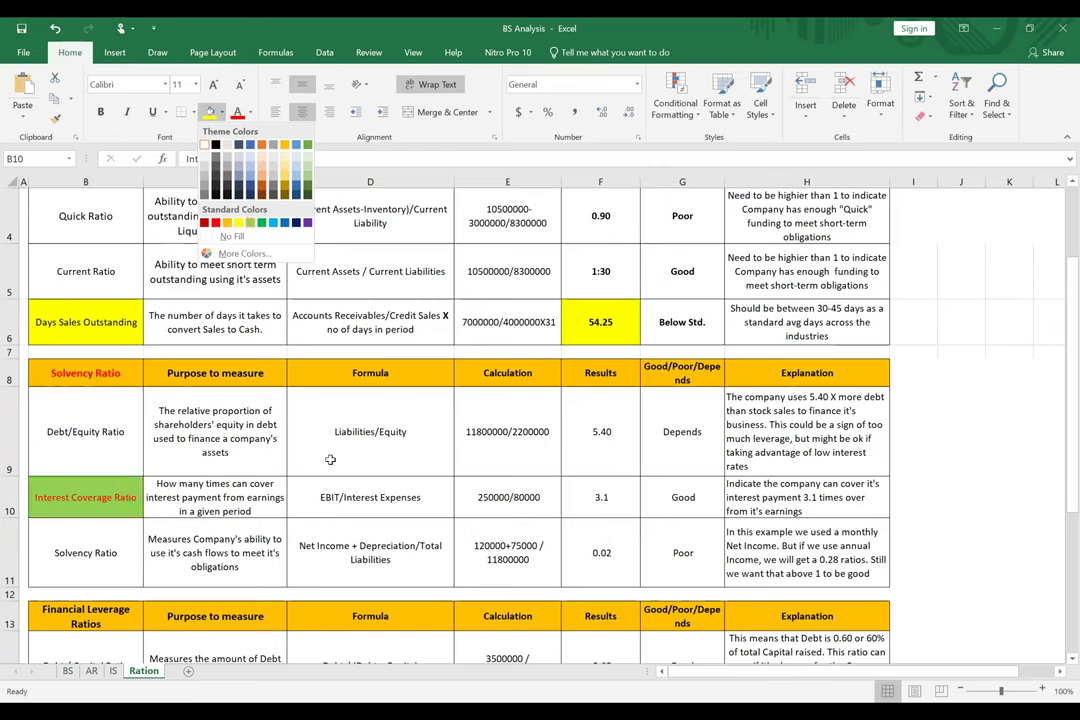
- Review the formula and purpose of the Interest Coverage Ratio against the solvency heading
click(338, 497)
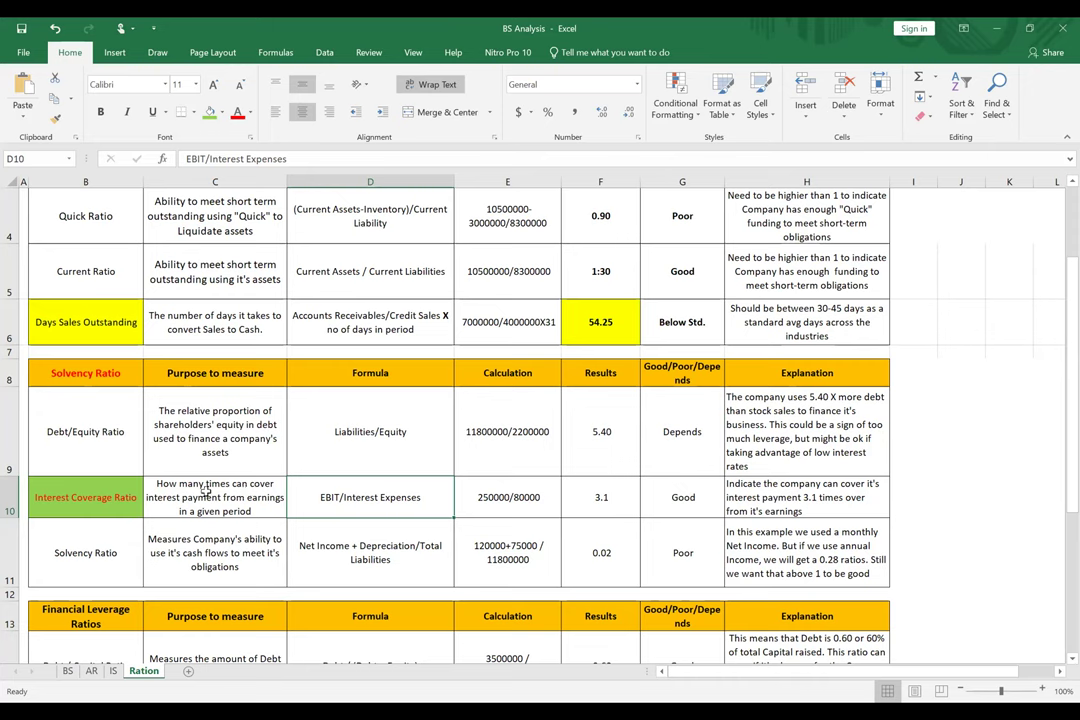
click(259, 510)
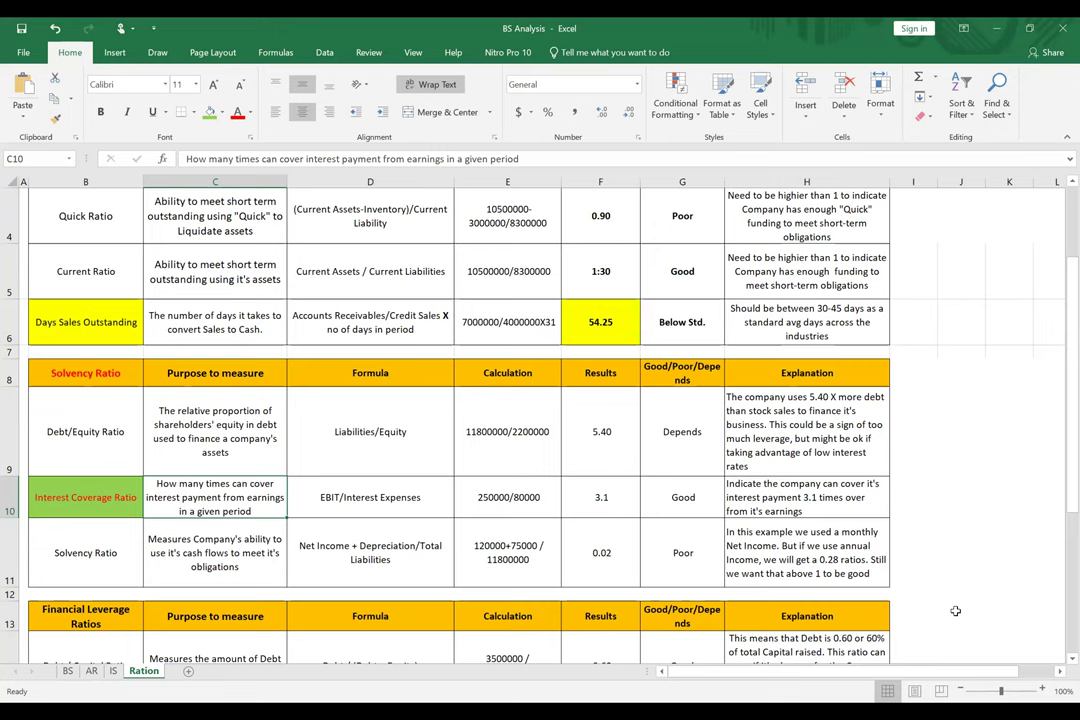
click(80, 377)
click(232, 492)
- Highlight the formula cell of the Solvency Ratio row with a light green fill and red font
click(87, 560)
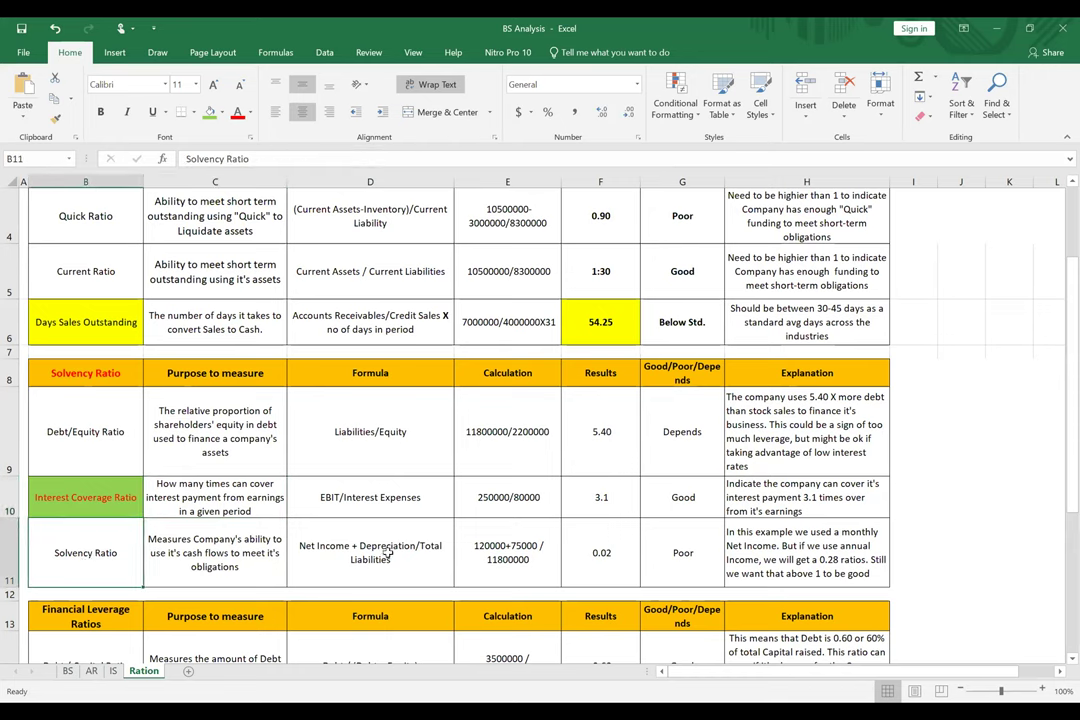
click(328, 548)
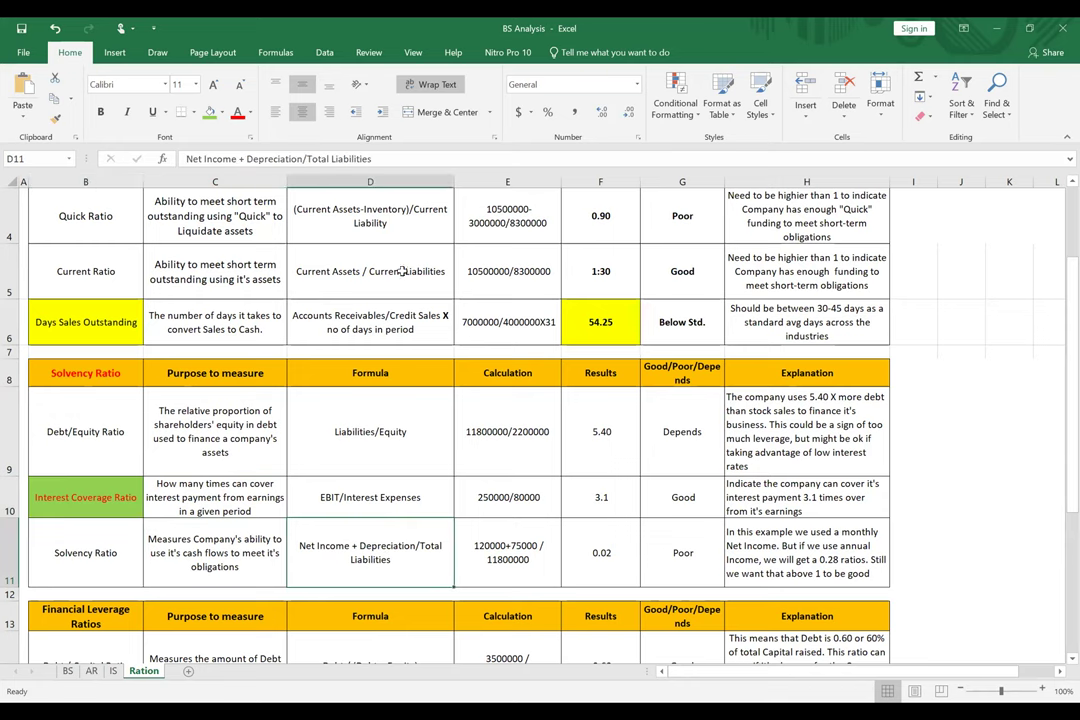
click(209, 113)
click(237, 113)
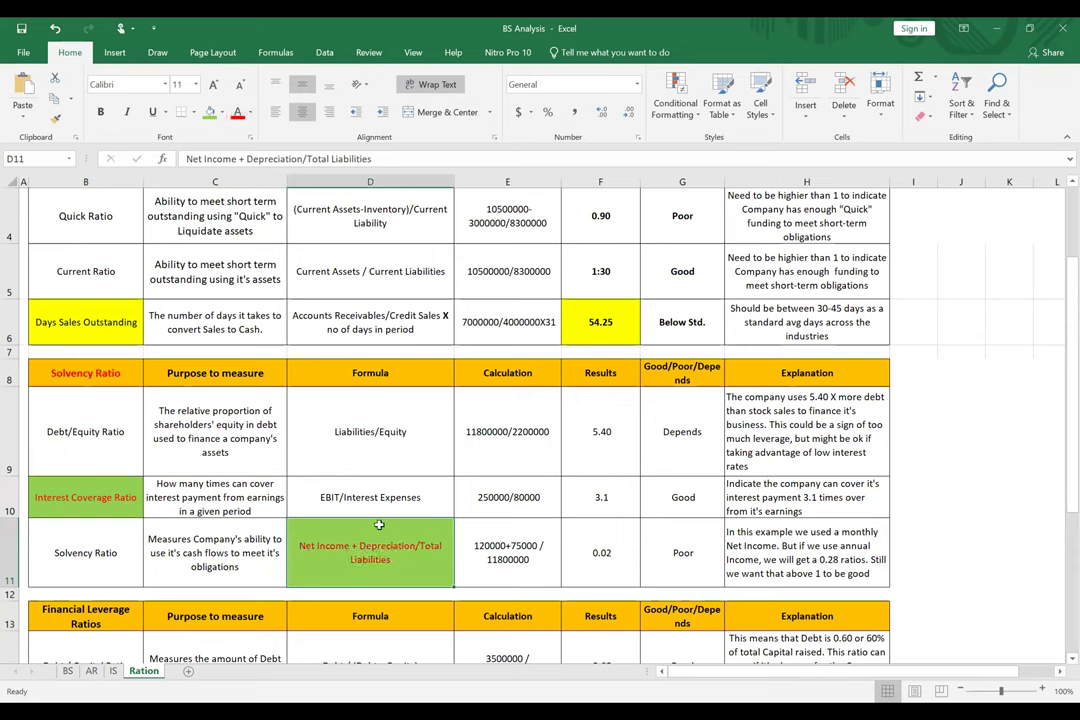
click(931, 537)
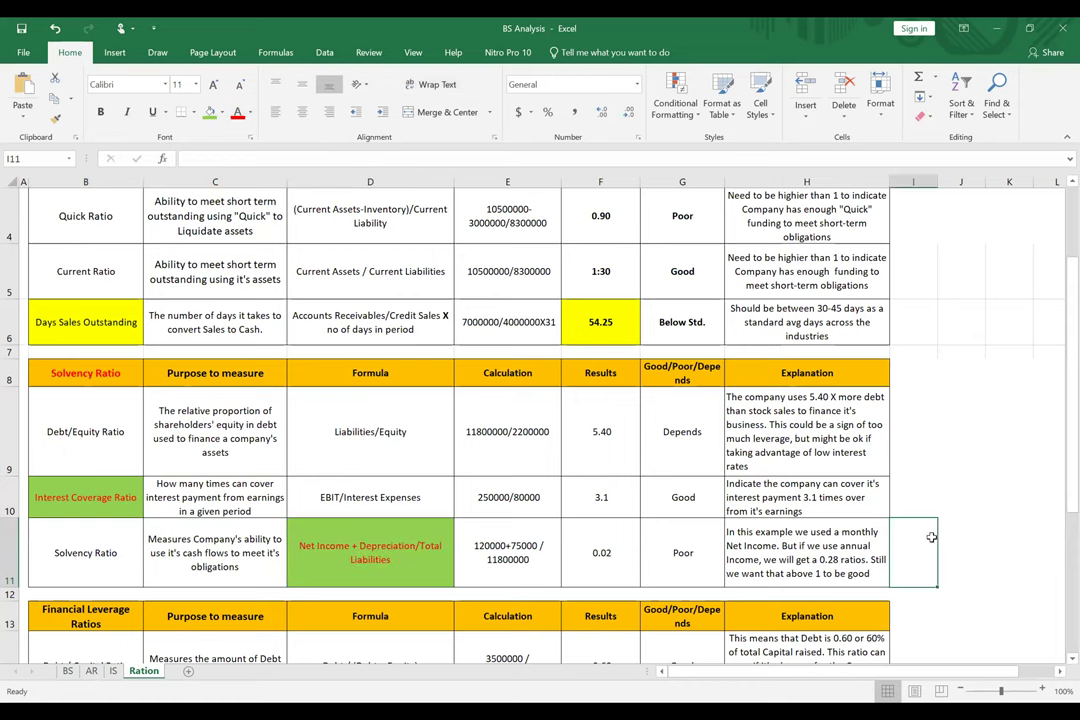
click(965, 428)
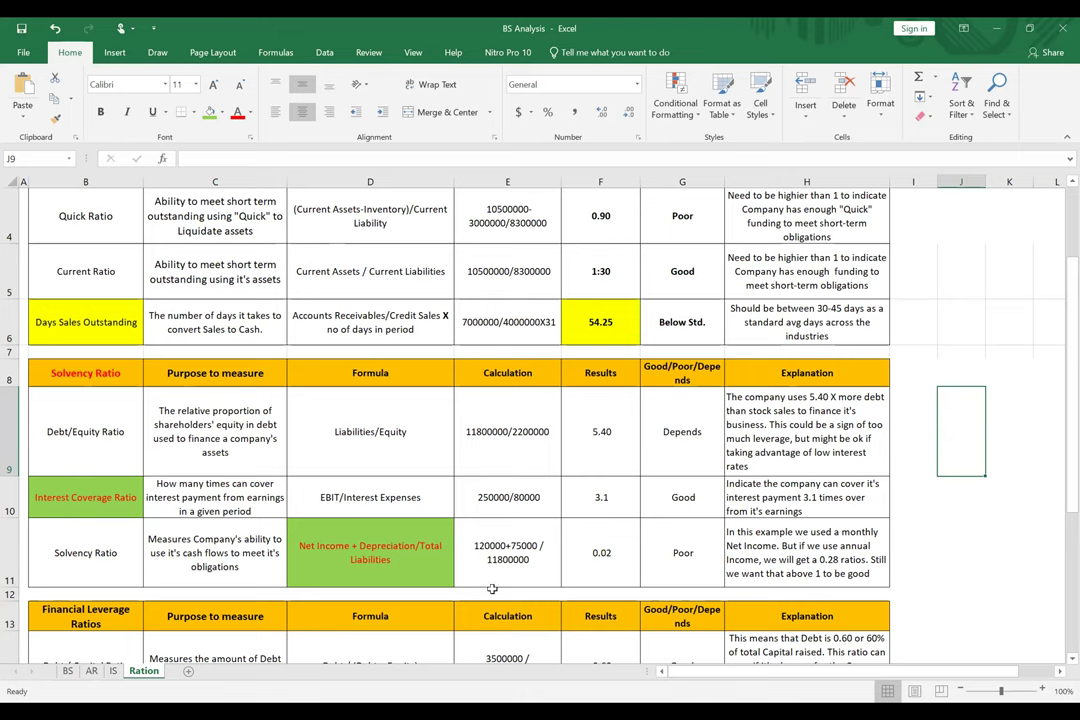
- Check the Solvency Ratio's rating and compare the Debt / Capital Ratio's formula with its calculation in the Financial Leverage Ratios table
click(666, 545)
scroll(320, 518, down, 3)
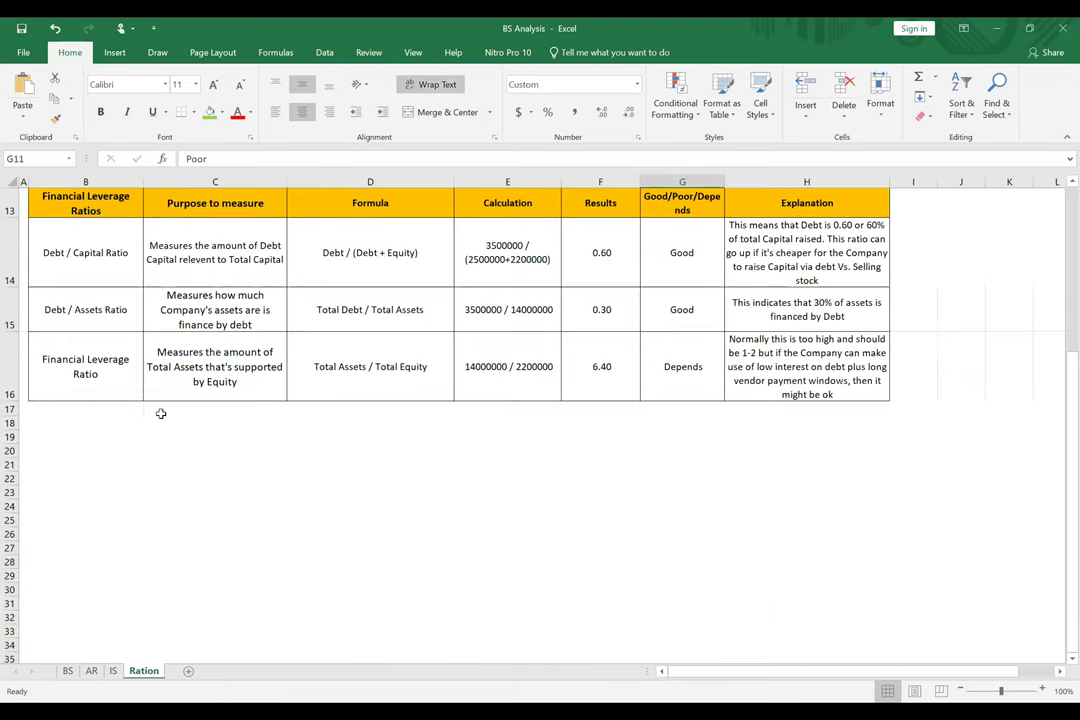
scroll(160, 413, up, 1)
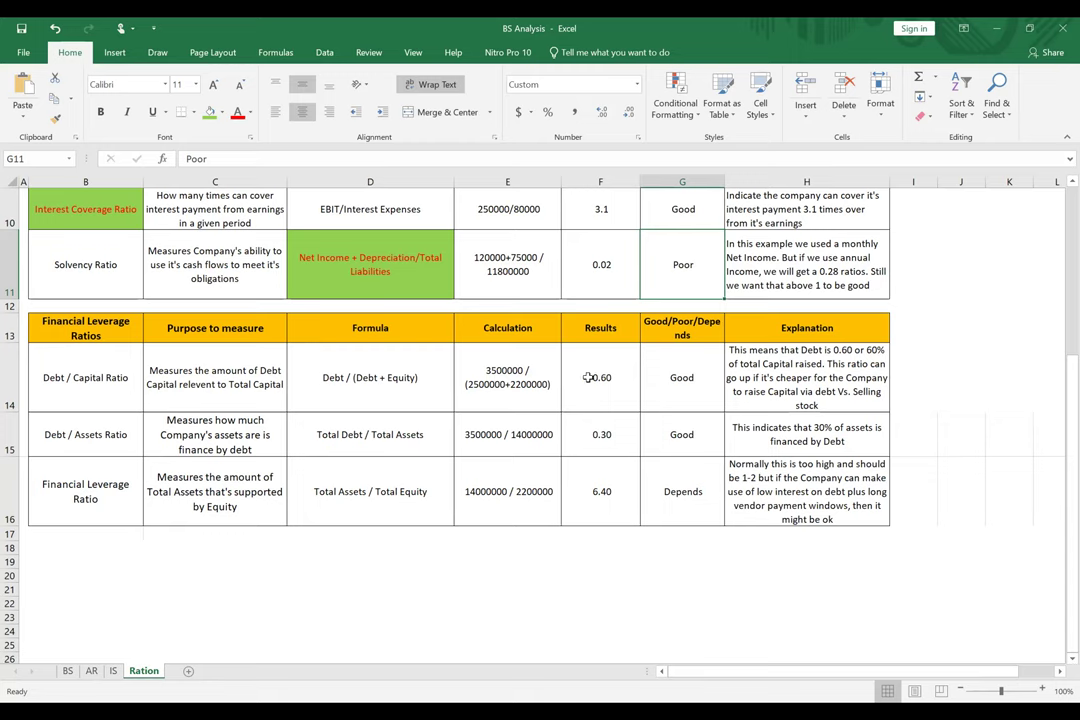
click(62, 378)
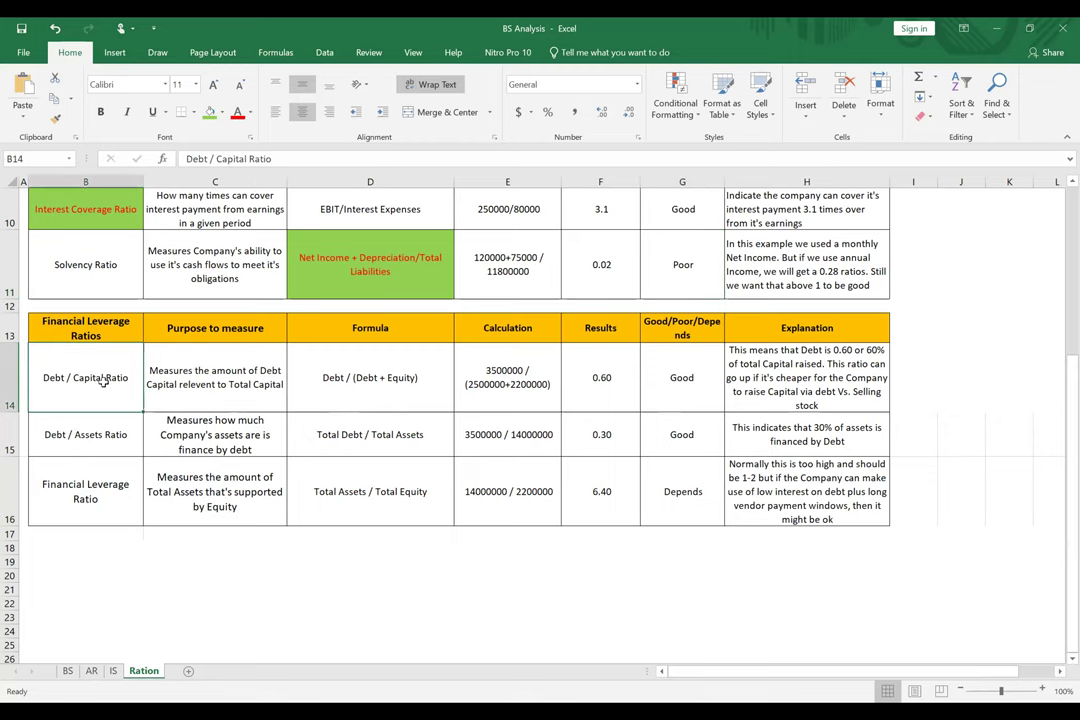
click(368, 380)
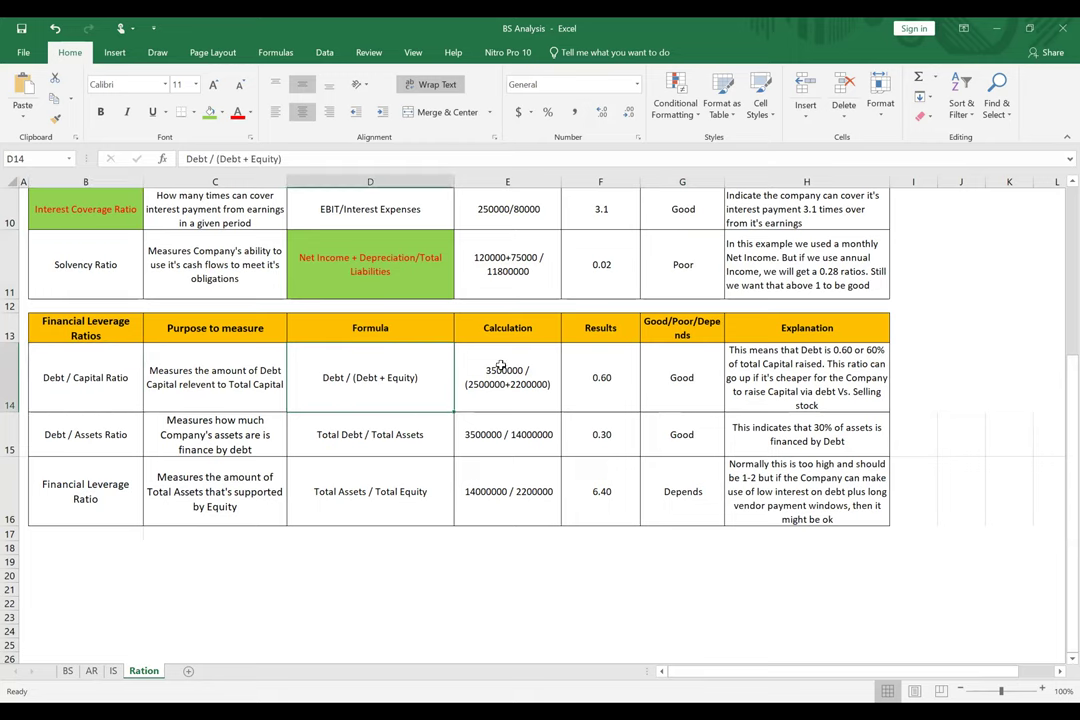
click(491, 372)
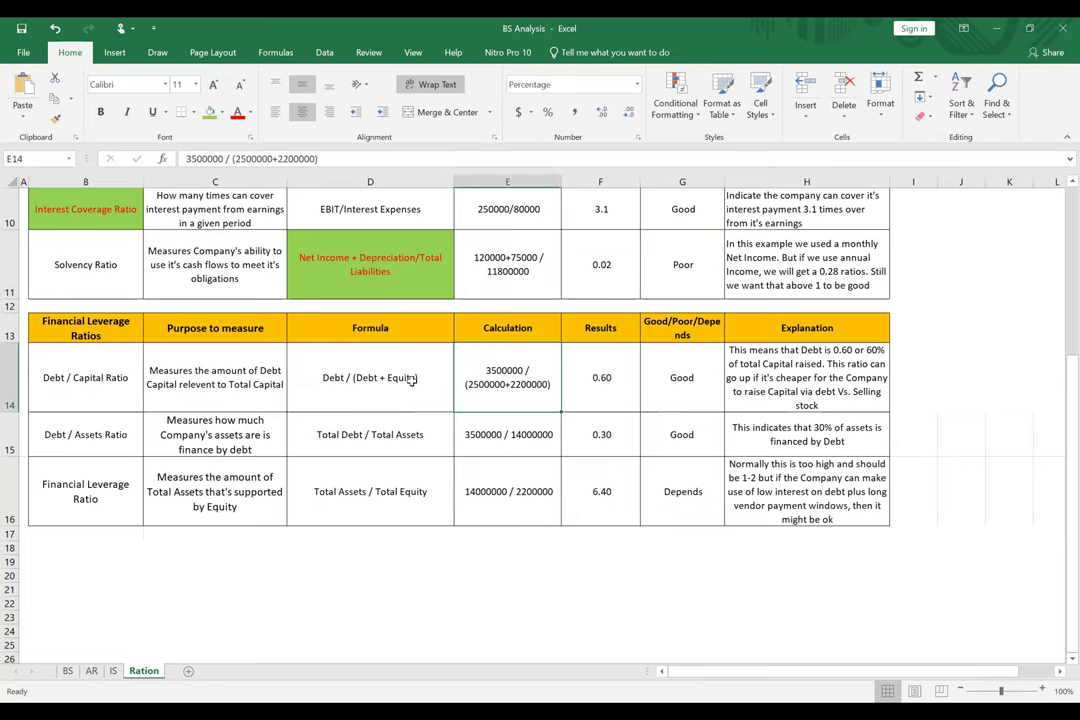
click(330, 378)
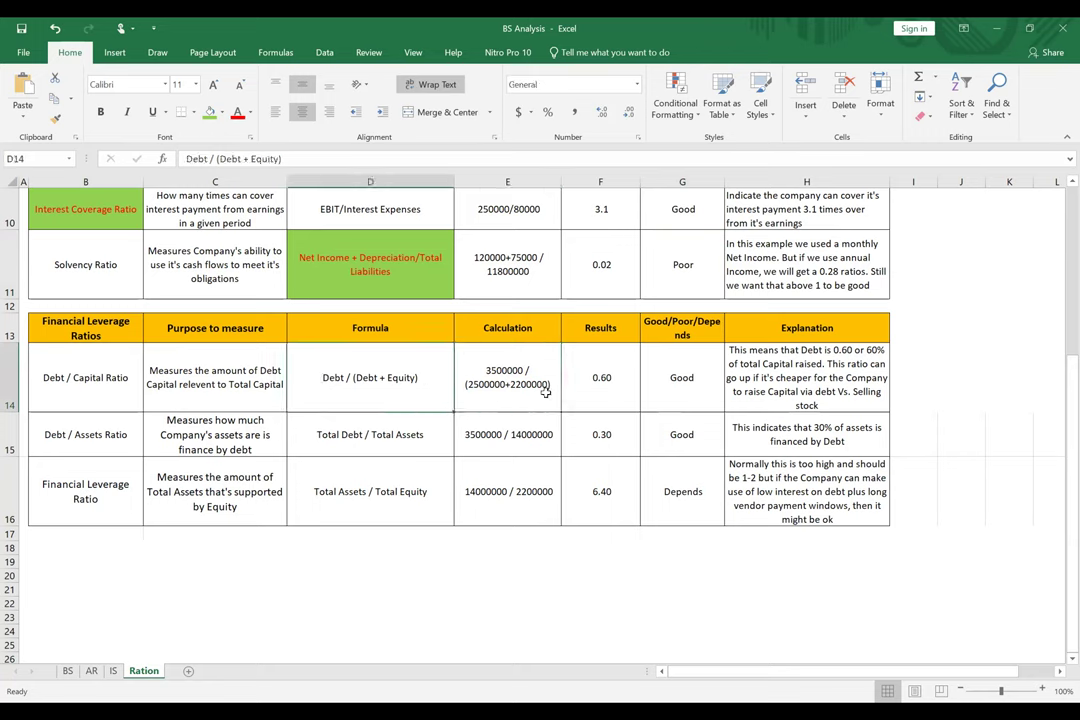
- Correct the Debt / Capital Ratio calculation to 3500000 / (3500000+2200000) and check its result
double_click(488, 392)
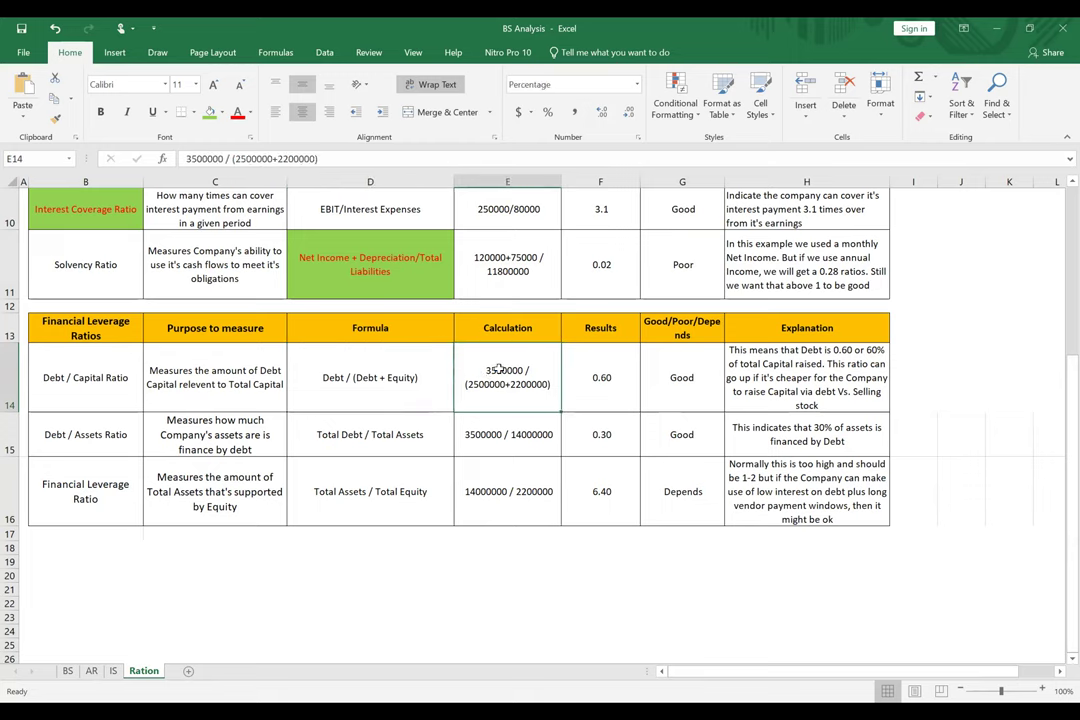
click(512, 371)
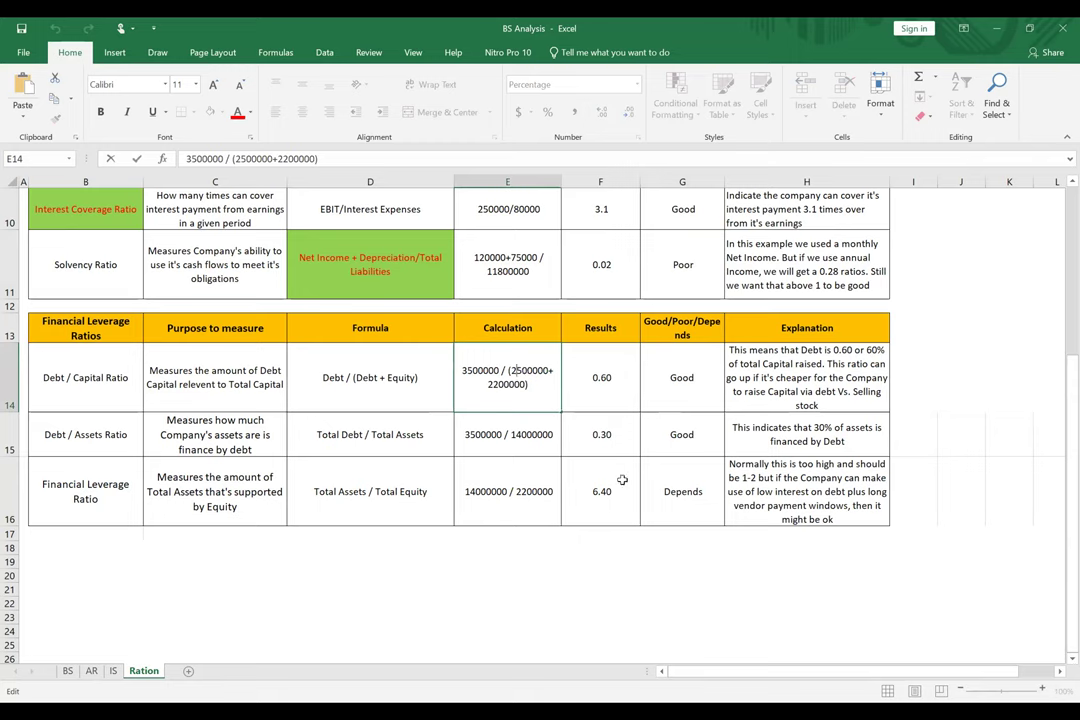
key(Delete)
text(3)
click(575, 555)
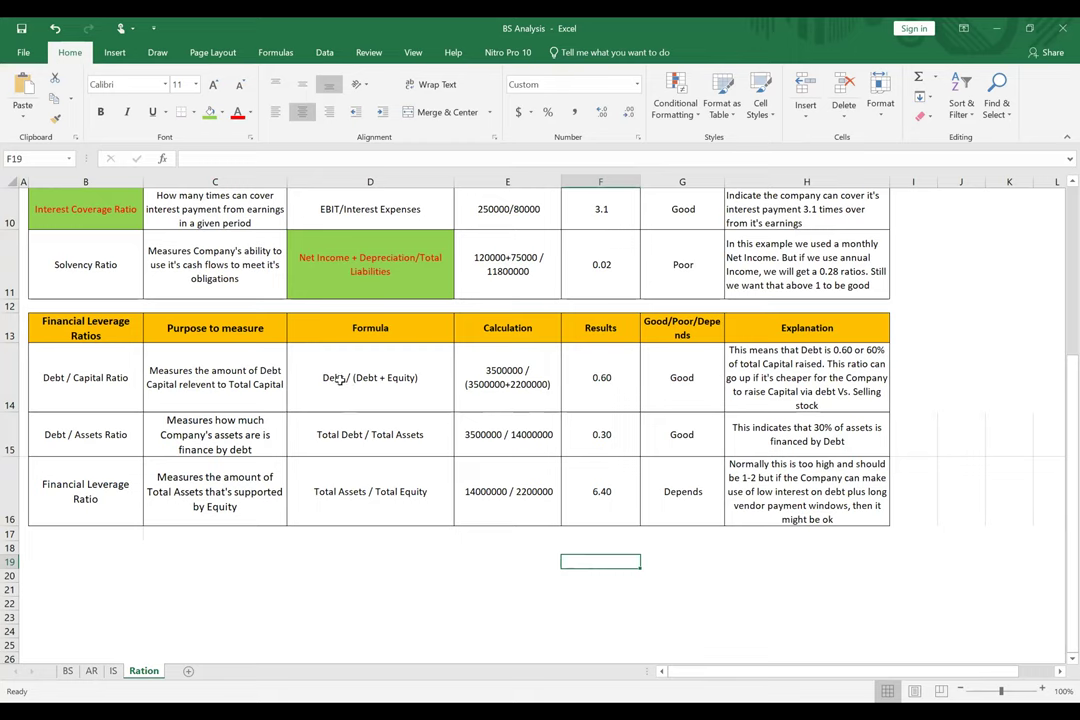
click(600, 381)
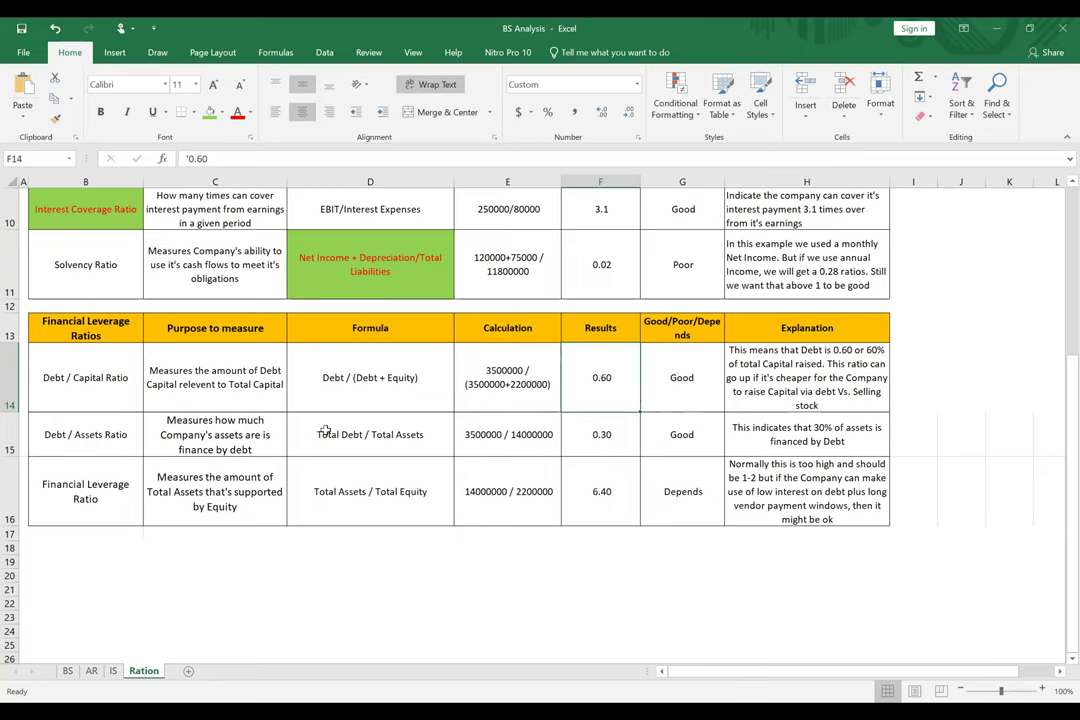
- Review the Debt / Assets Ratio row and set the font of its formula through explanation cells to red
click(109, 450)
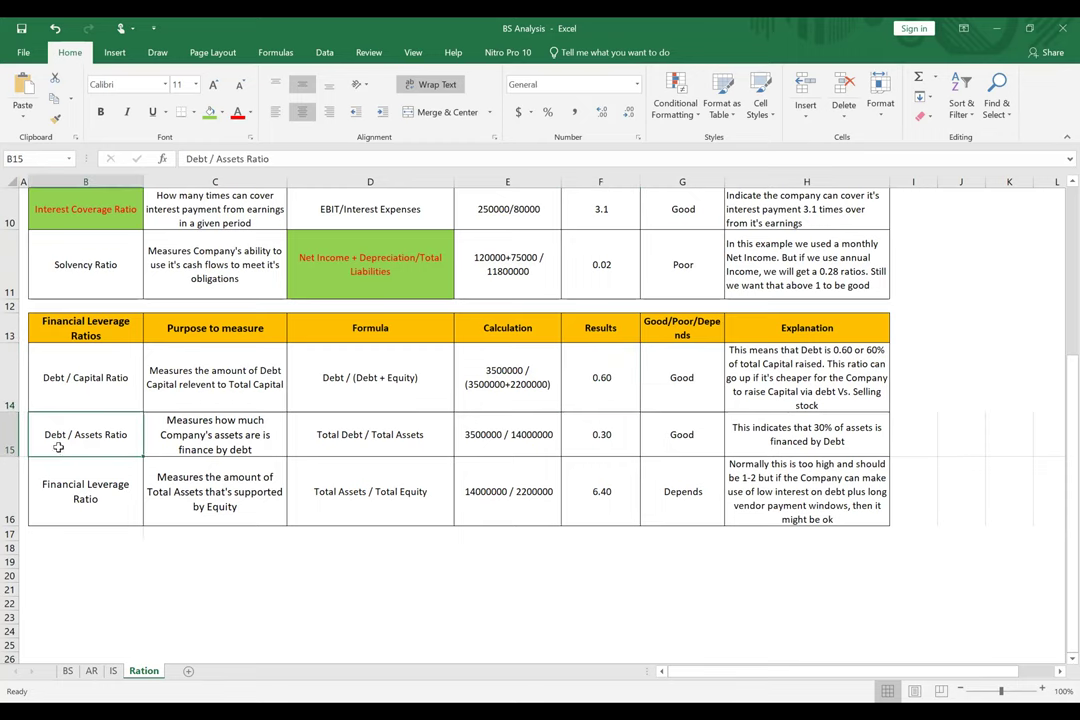
click(345, 437)
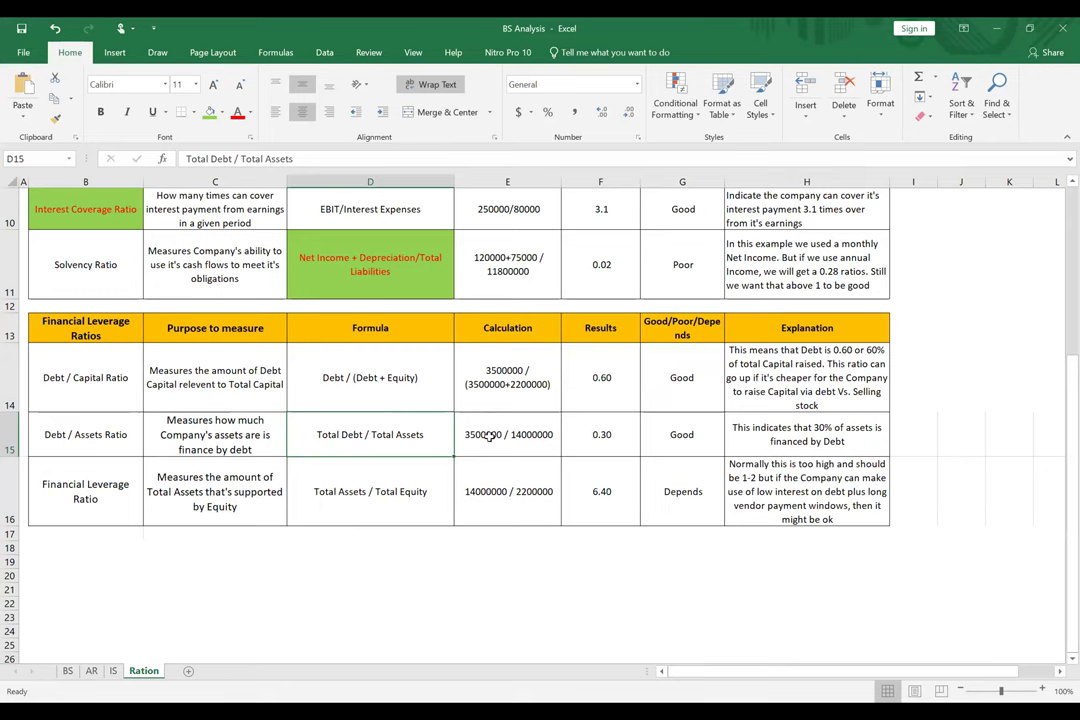
click(603, 435)
click(785, 435)
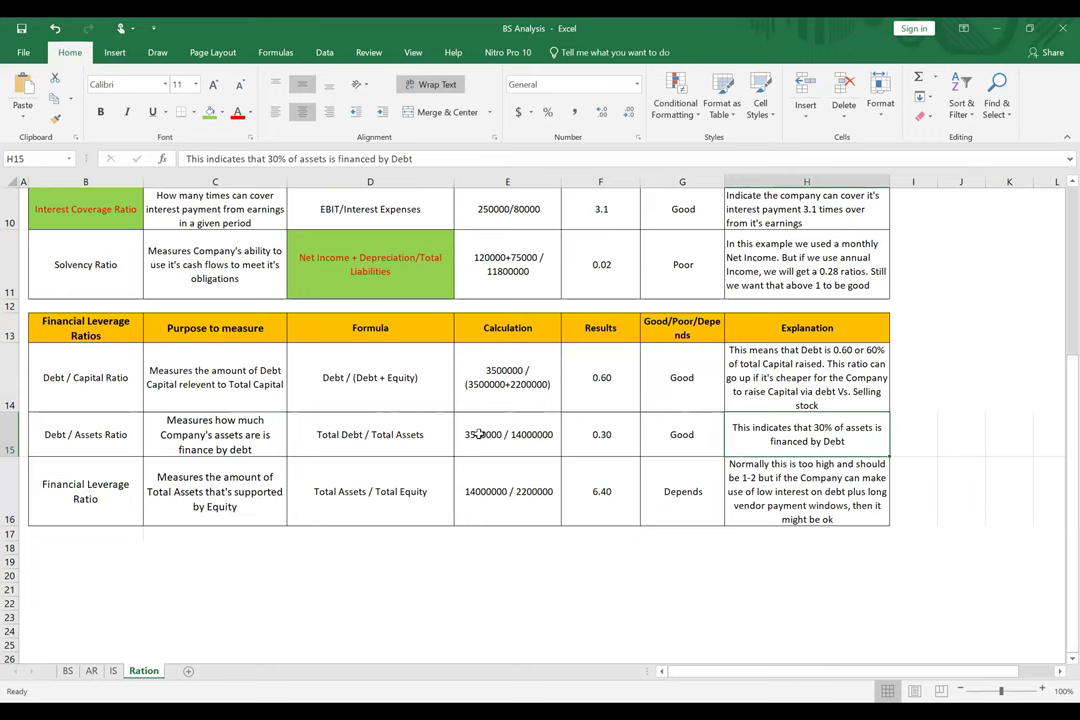
drag(339, 437, 797, 435)
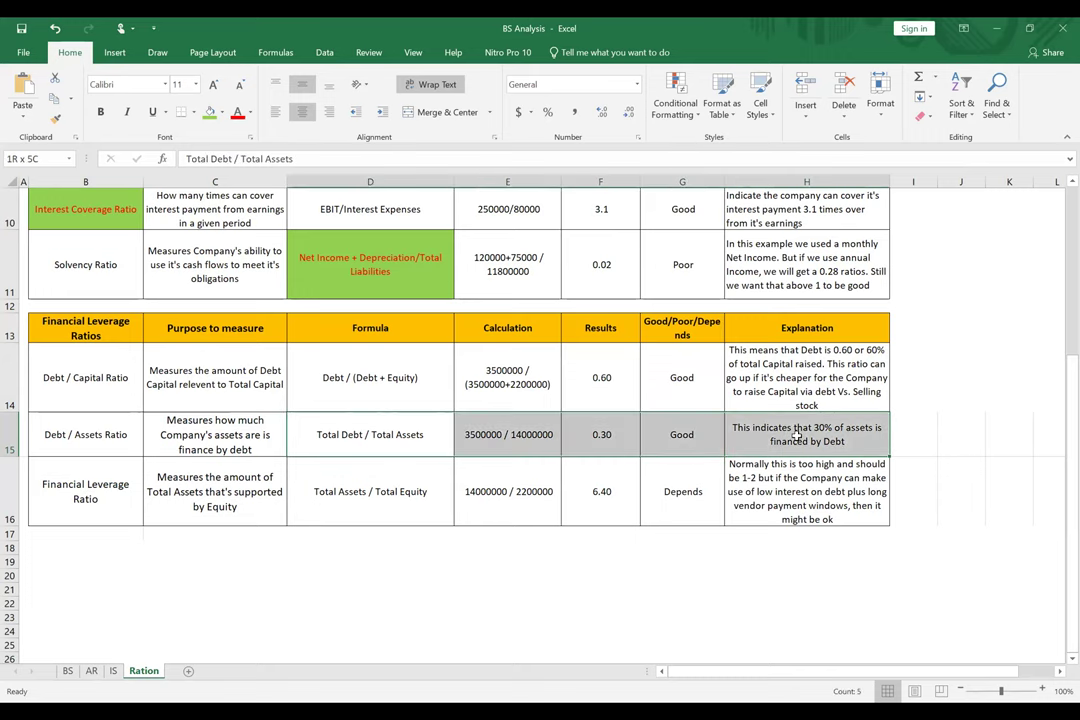
click(237, 112)
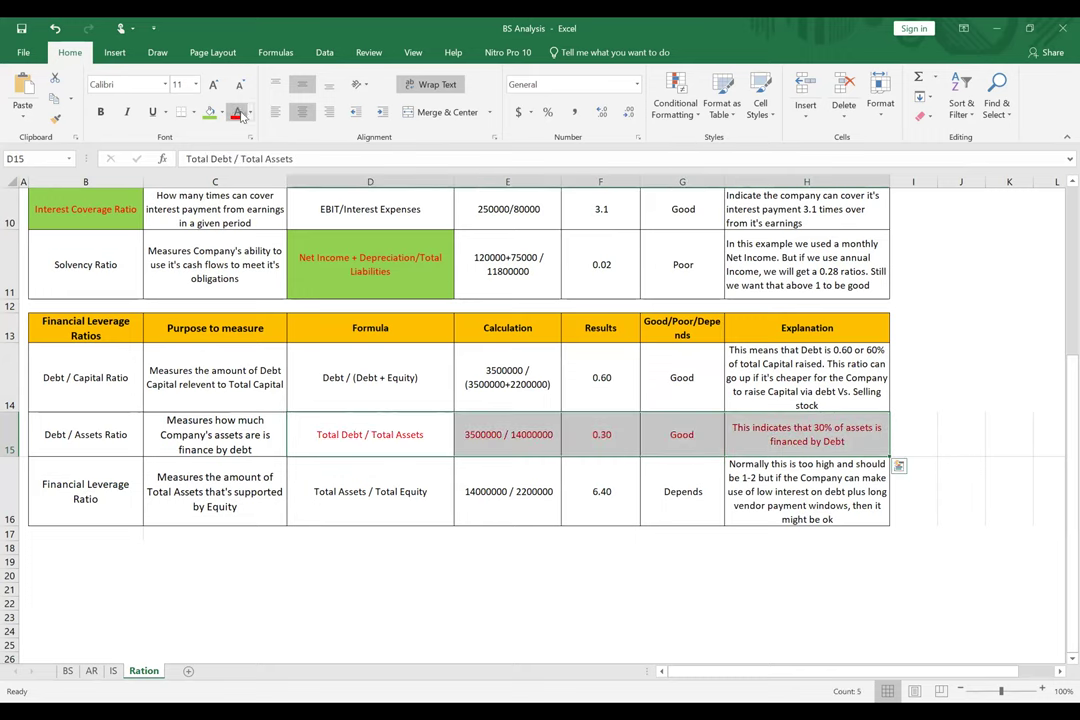
- Fill the Debt / Assets Ratio's formula through explanation cells with light green and check the ratio's result
click(208, 112)
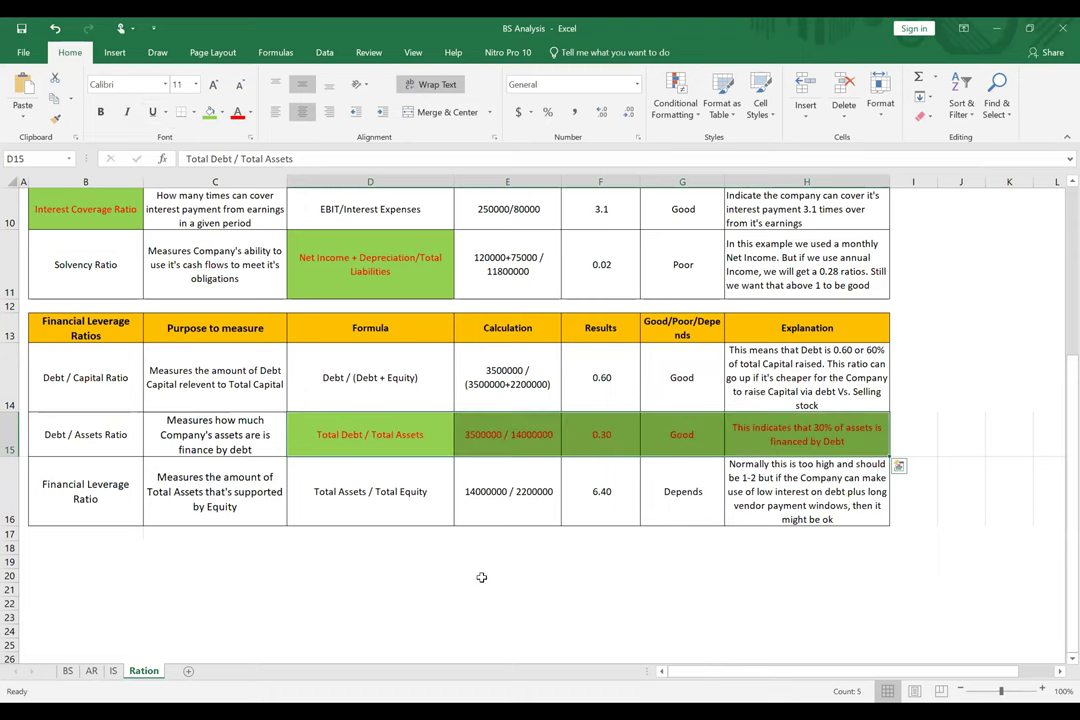
click(486, 589)
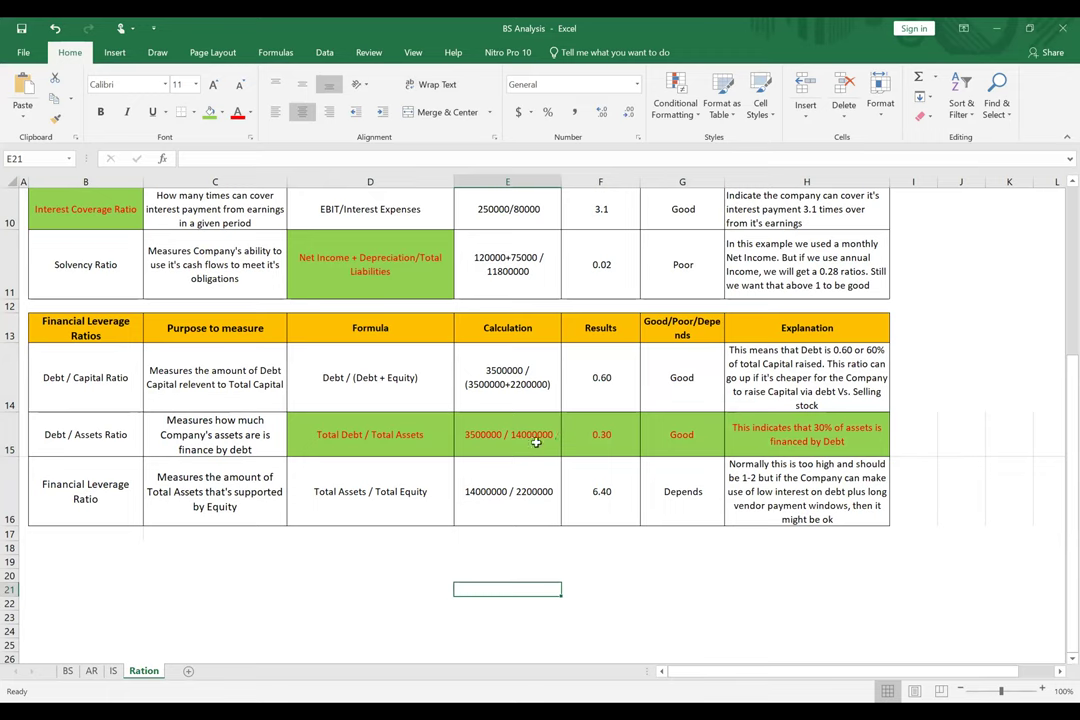
click(602, 438)
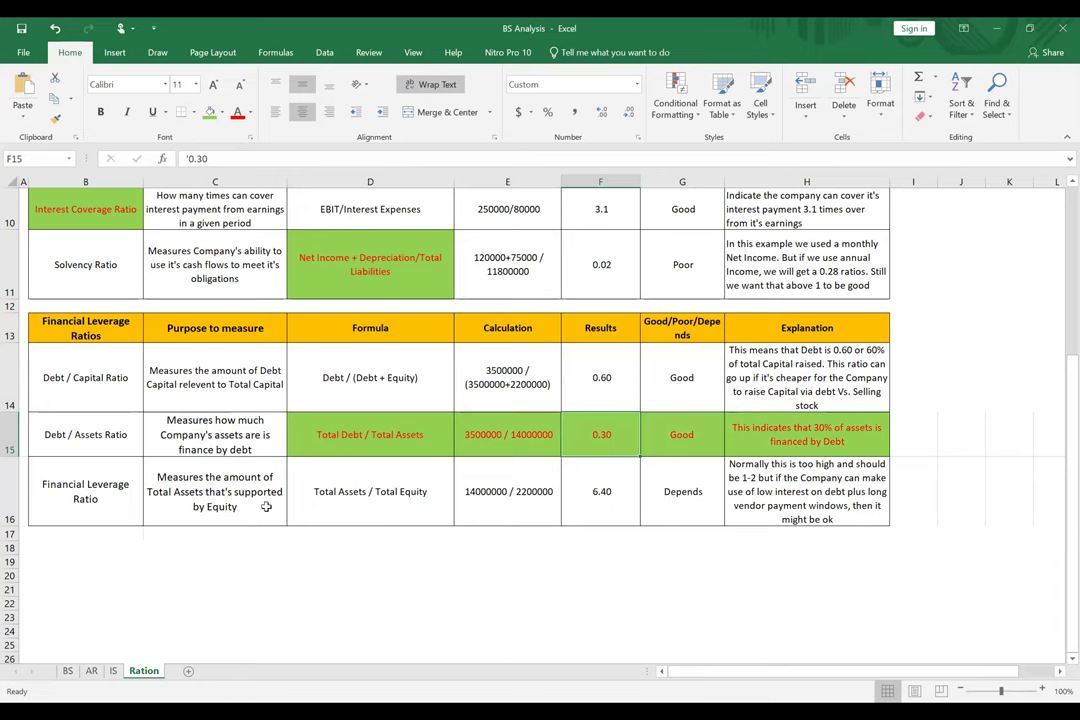
- Review the Financial Leverage Ratio's formula, calculation, result and rating
click(330, 495)
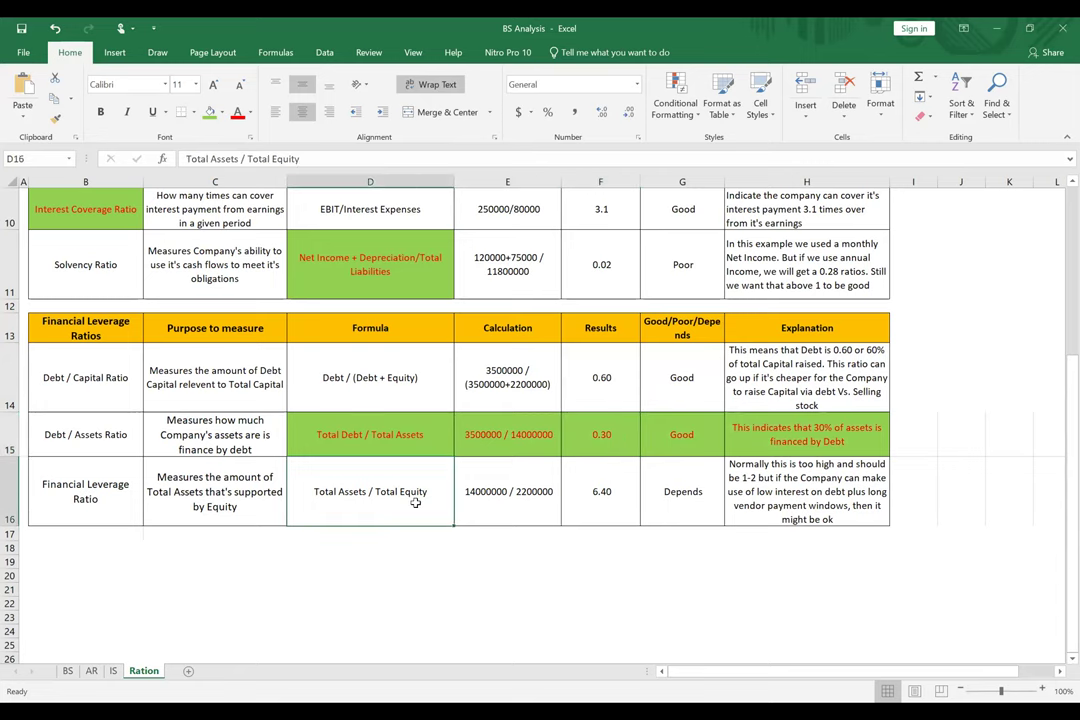
click(494, 494)
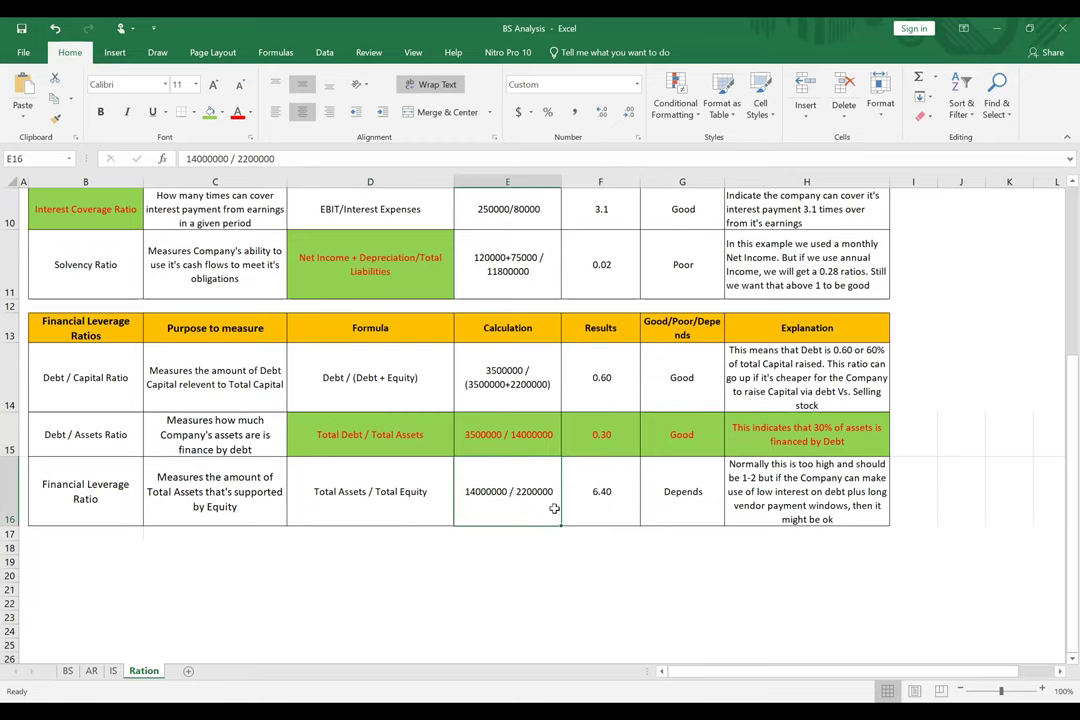
click(600, 499)
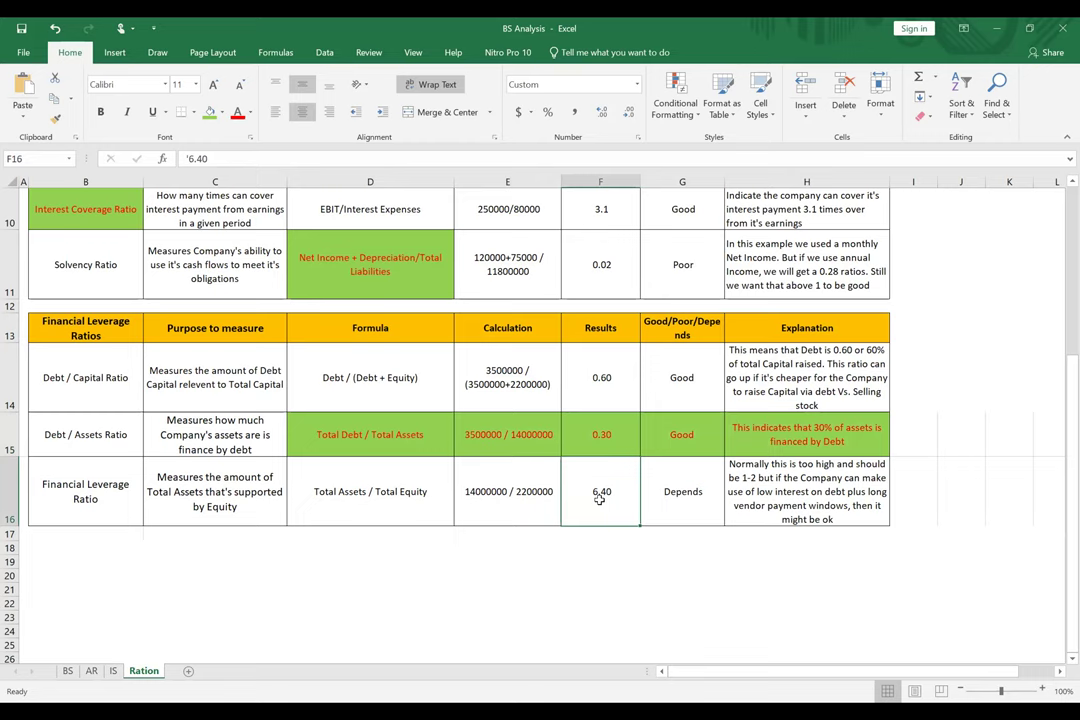
key(Right)
key(Left)
- Fill the entire Financial Leverage Ratio row of the table with light green
drag(84, 494, 836, 479)
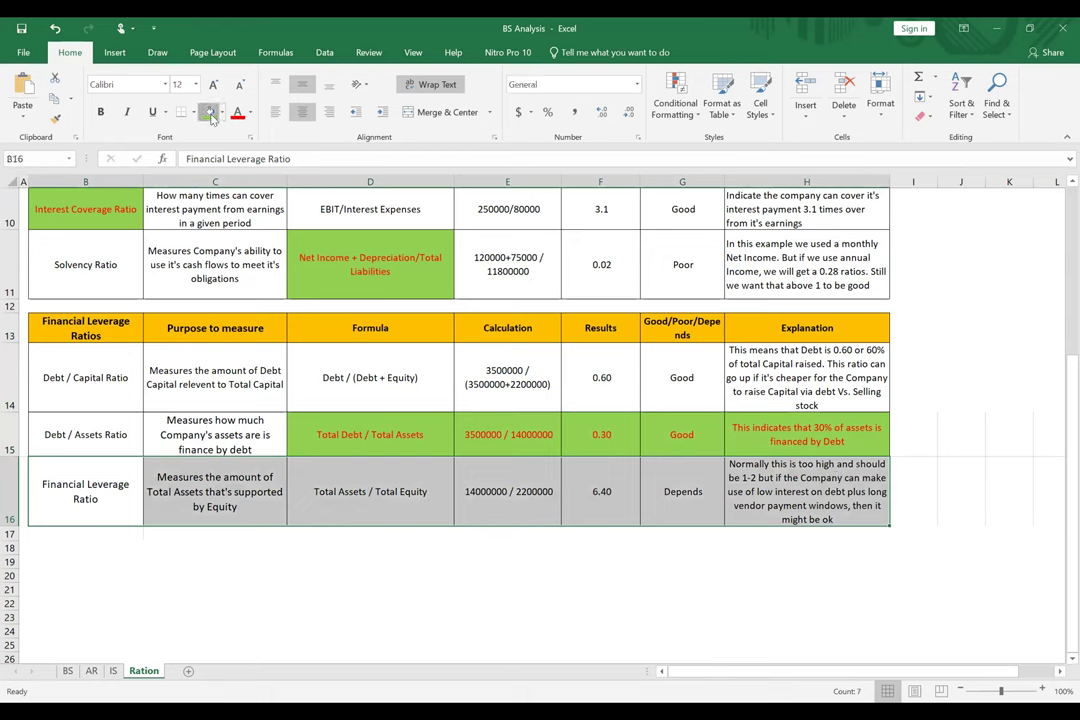
click(210, 113)
click(476, 621)
- Set the fill of the entire Financial Leverage Ratio row, from name through explanation, to yellow
drag(55, 490, 810, 492)
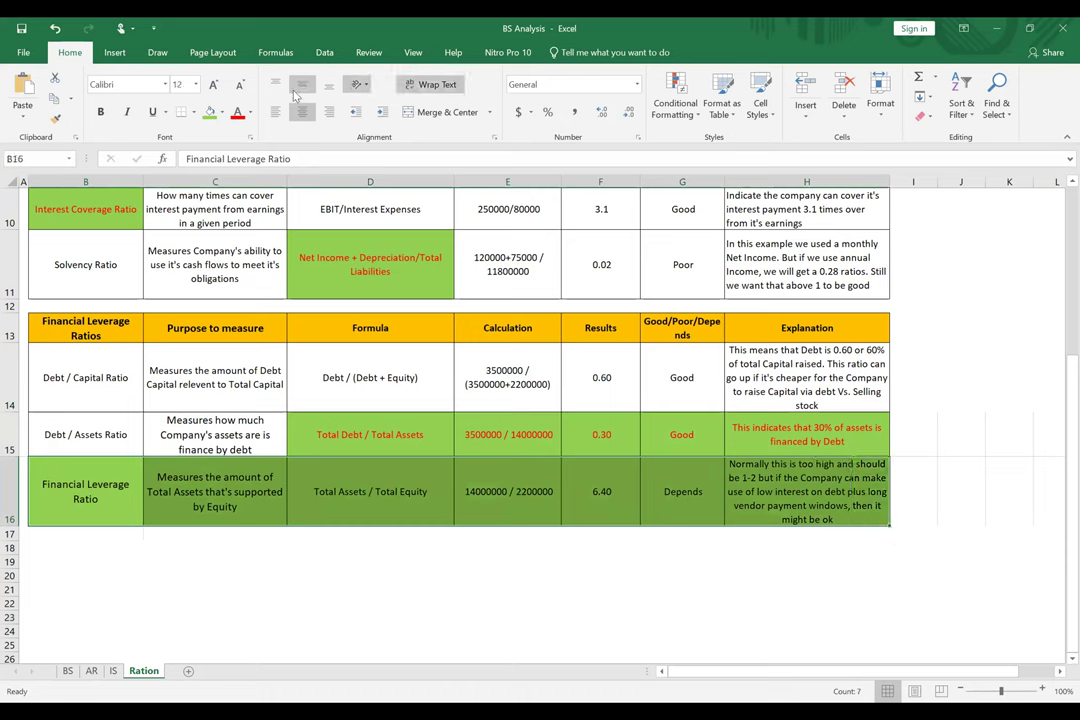
click(224, 113)
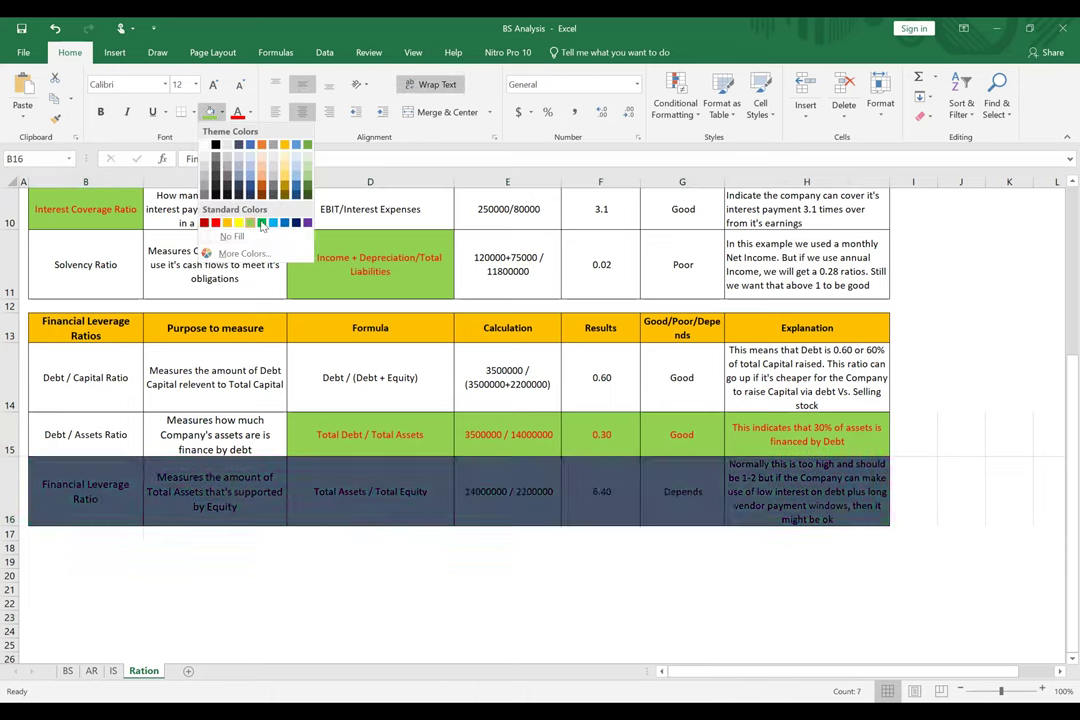
click(240, 221)
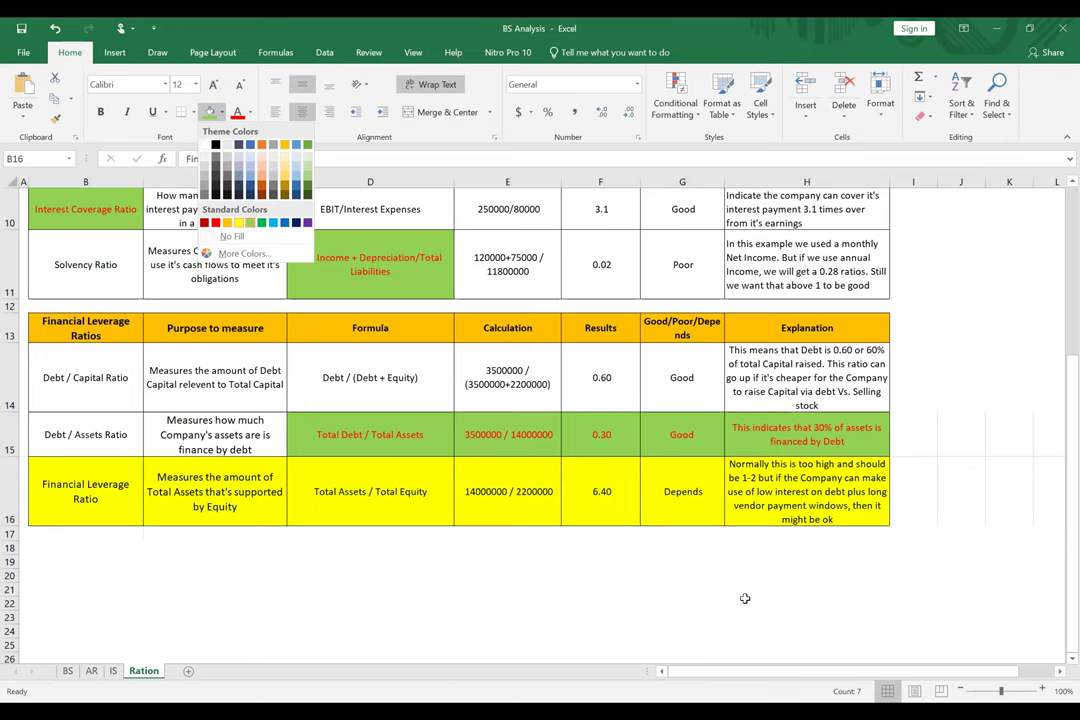
click(961, 533)
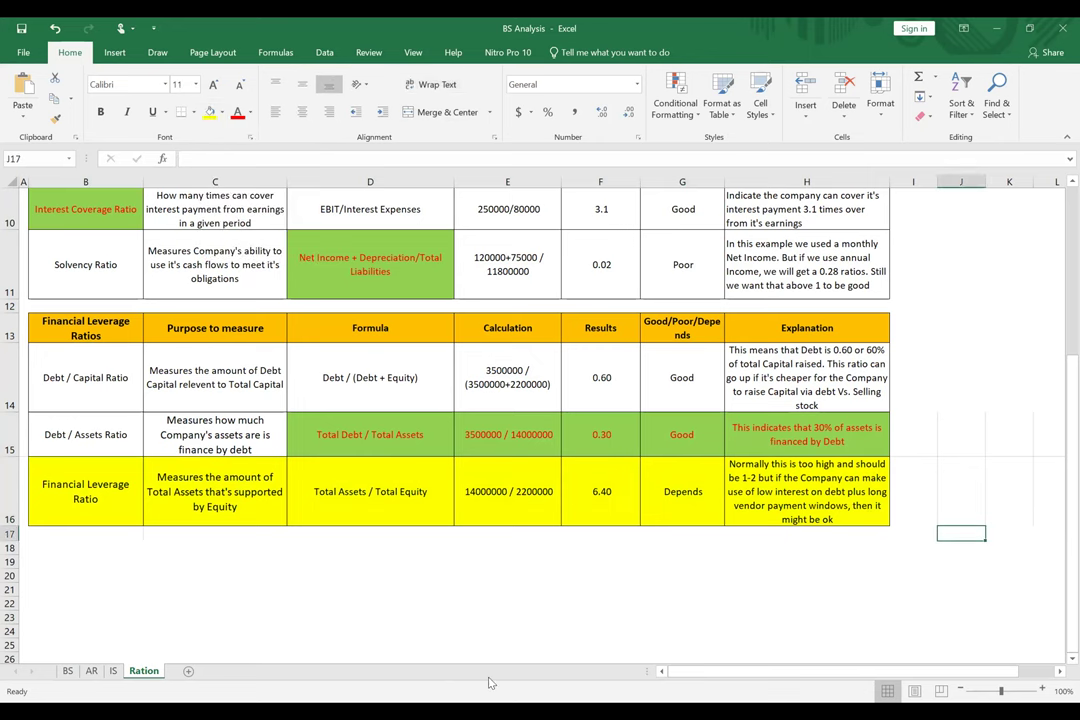
- Recheck the Financial Leverage Ratio's formula and result in the yellow row
click(1002, 691)
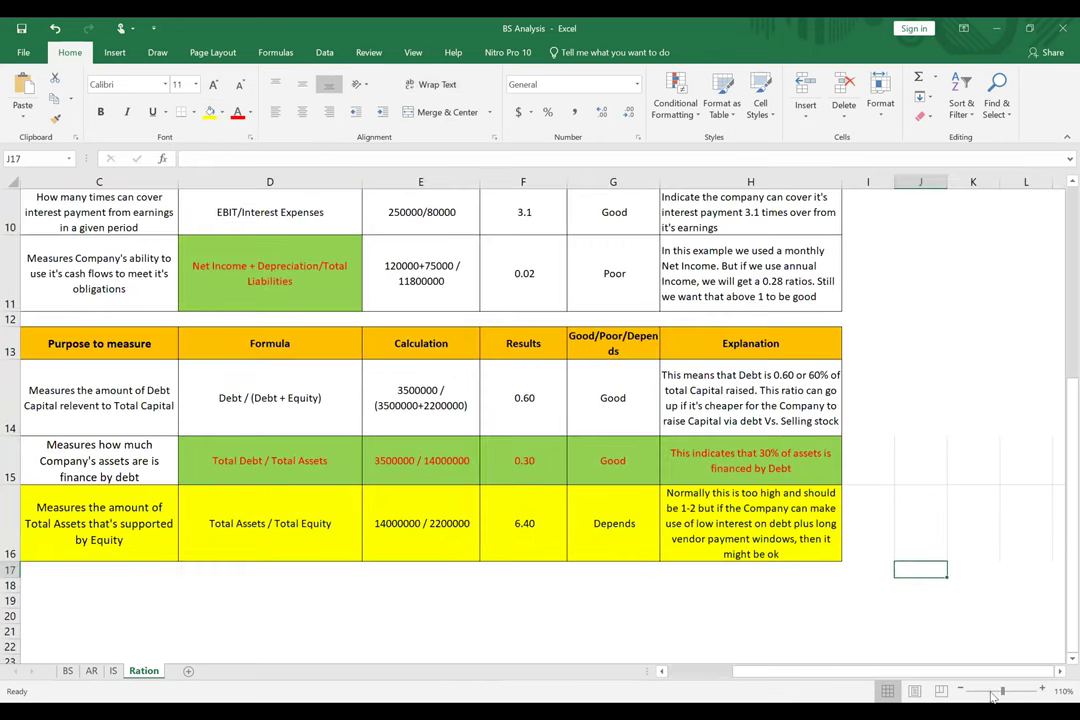
scroll(835, 555, left, 3)
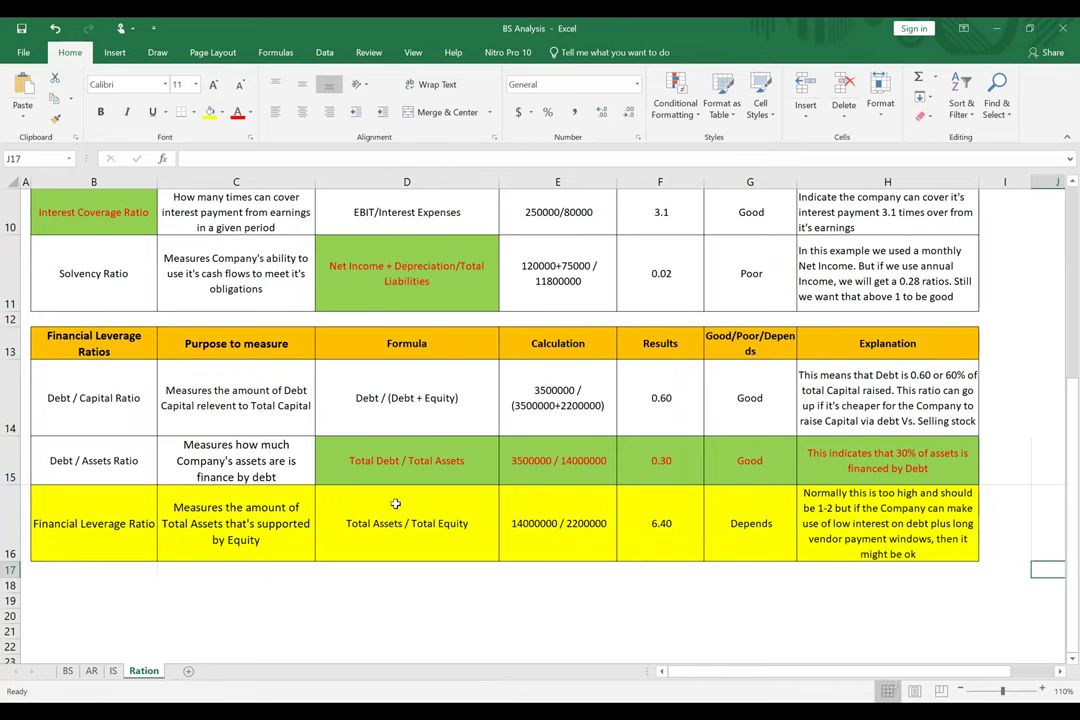
click(366, 523)
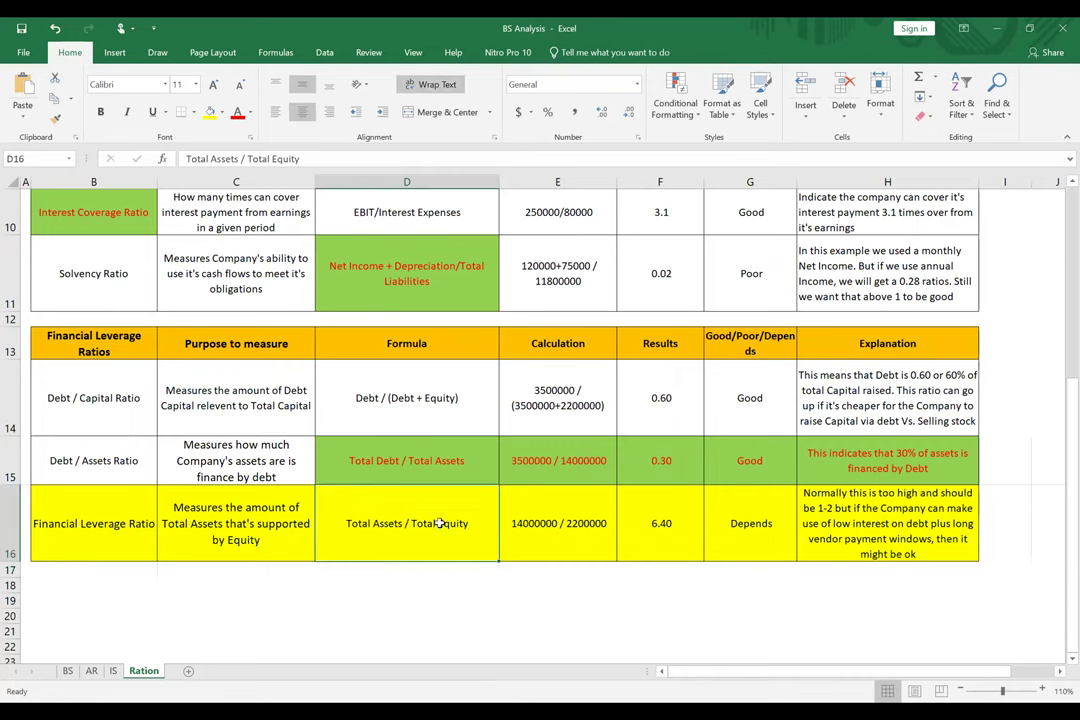
click(661, 523)
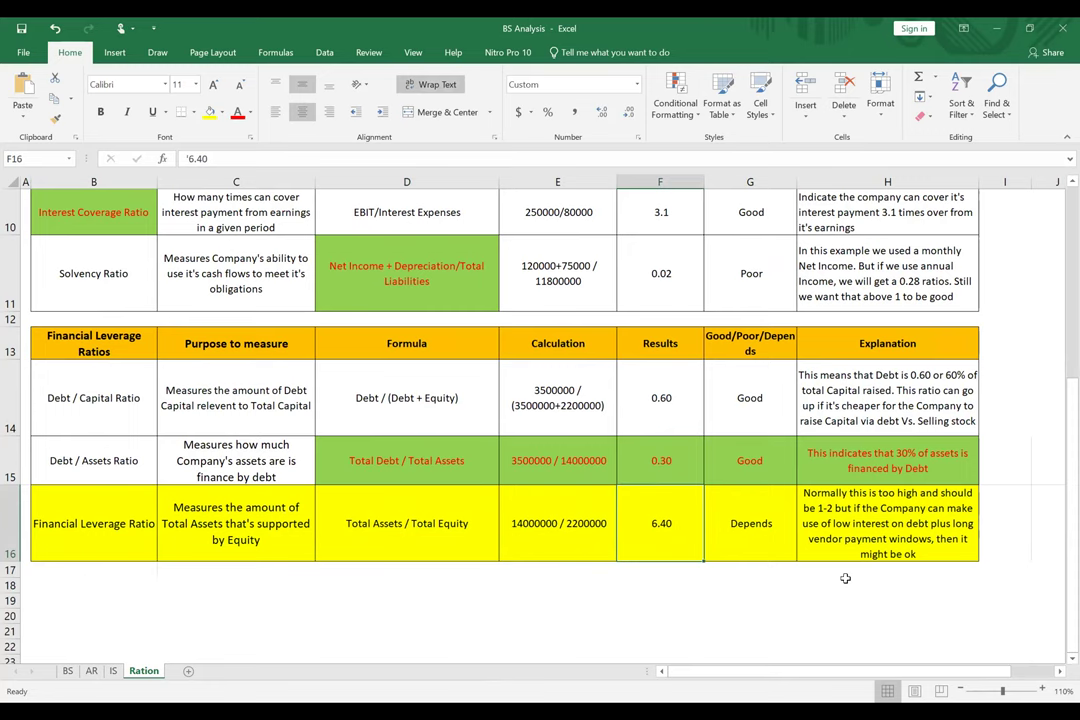